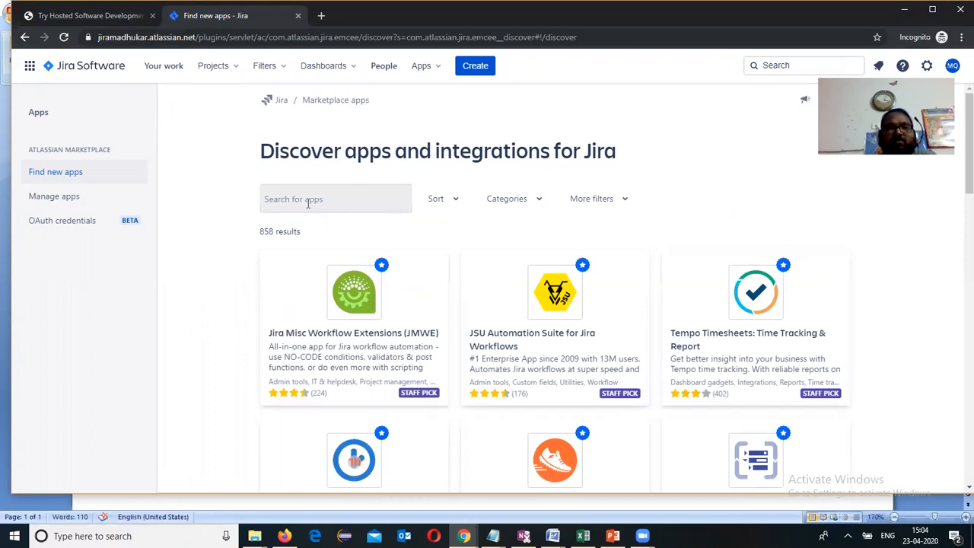
# Search the Jira marketplace for "zephyr" and open the Zephyr for Jira - Test Management app page
pyautogui.click(308, 202)
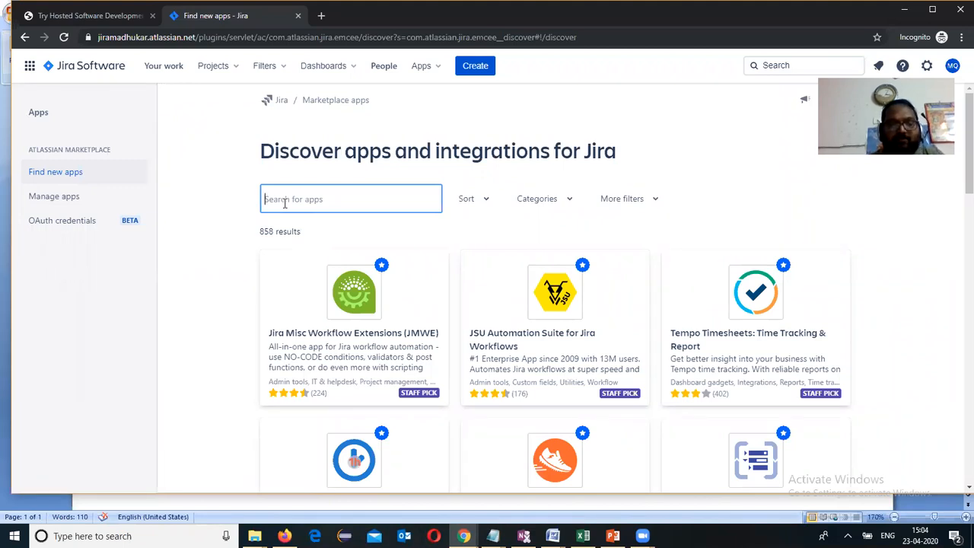
pyautogui.write('zephyr')
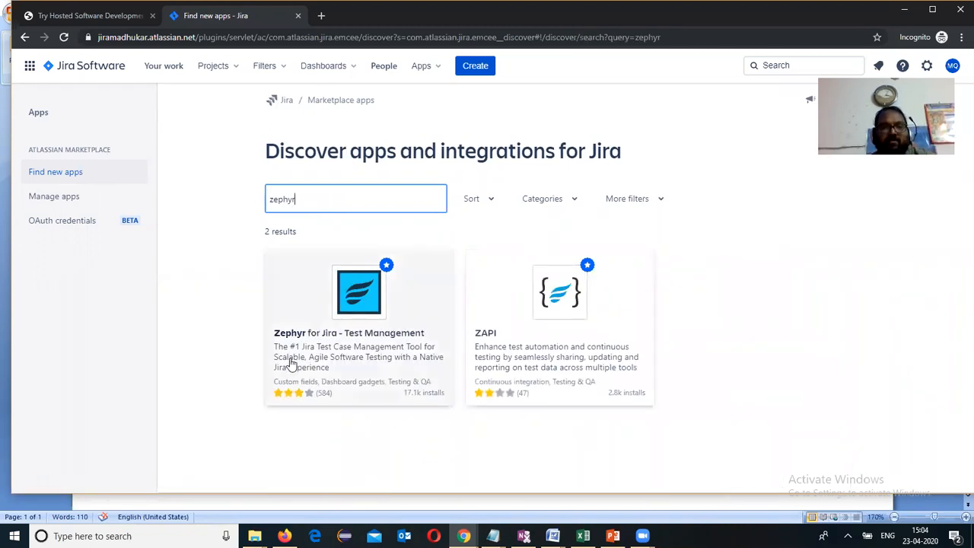
pyautogui.click(357, 284)
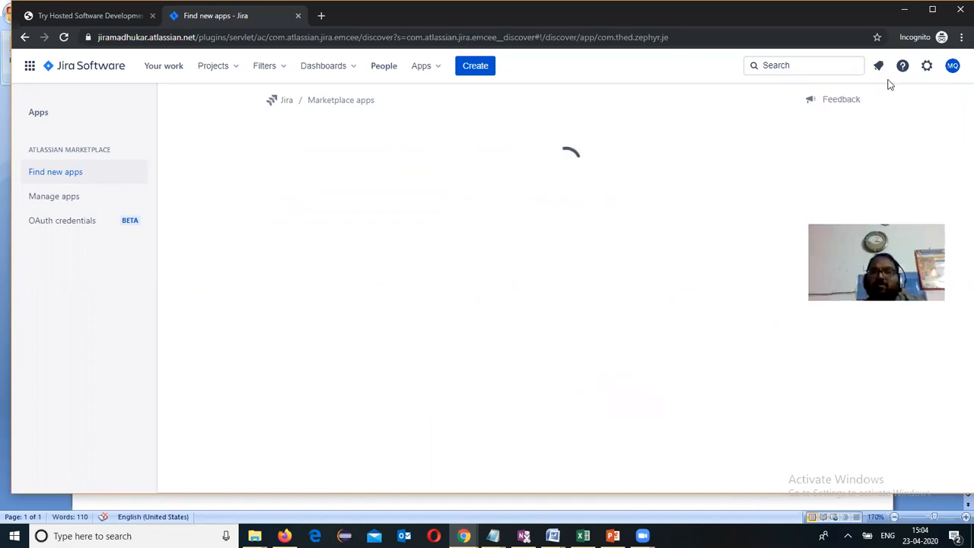
pyautogui.moveTo(824, 144)
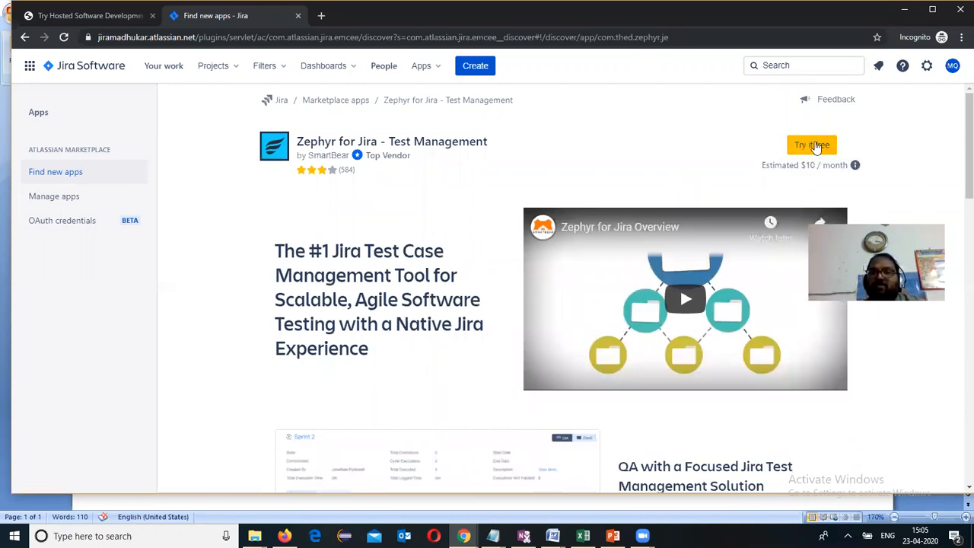
# Add Zephyr for Jira - Test Management to the Jira site as a free trial and dismiss the notifications
pyautogui.click(812, 145)
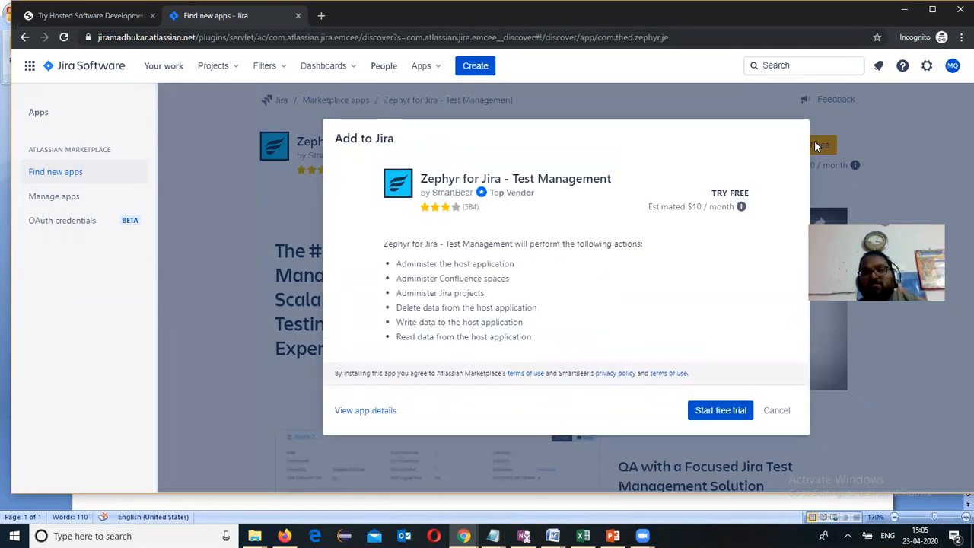
pyautogui.moveTo(599, 127); pyautogui.dragTo(543, 119)
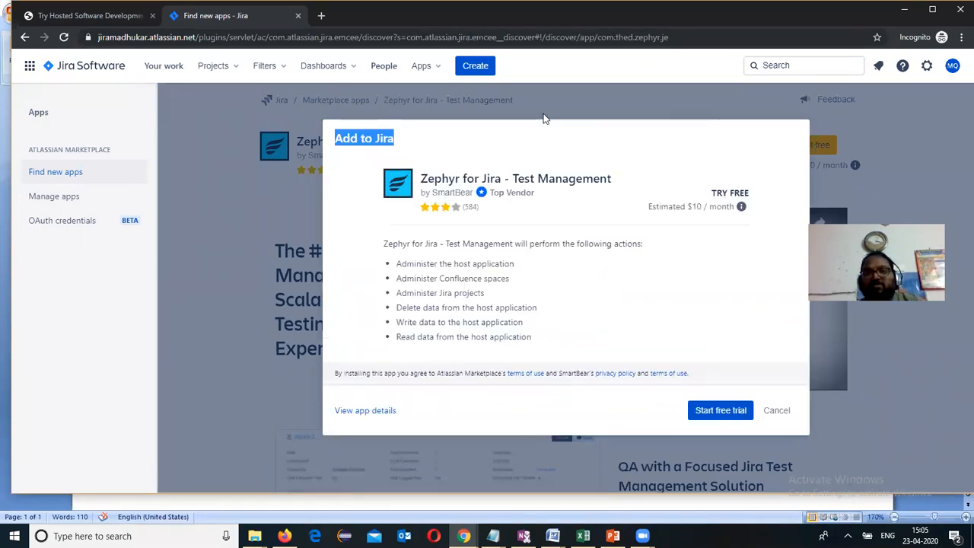
pyautogui.click(631, 148)
pyautogui.click(723, 413)
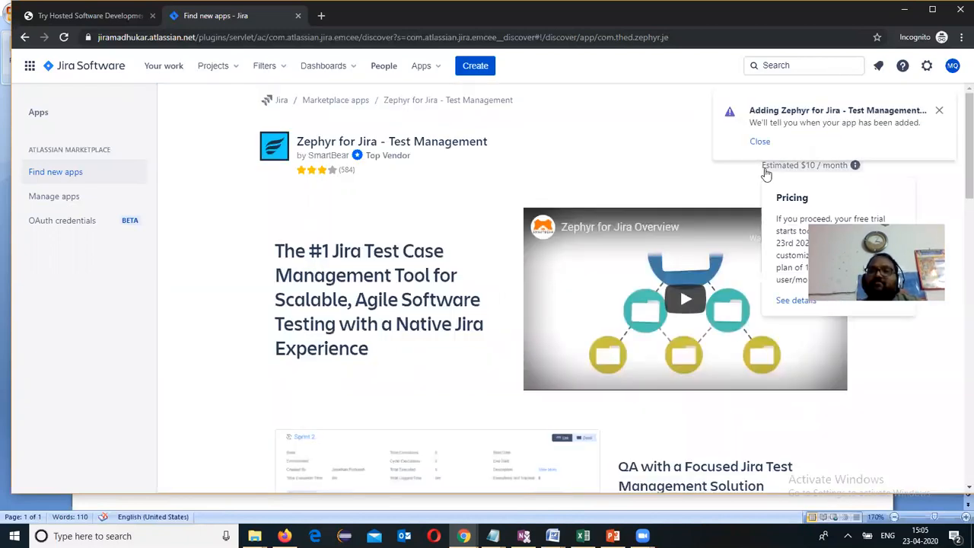
pyautogui.click(762, 144)
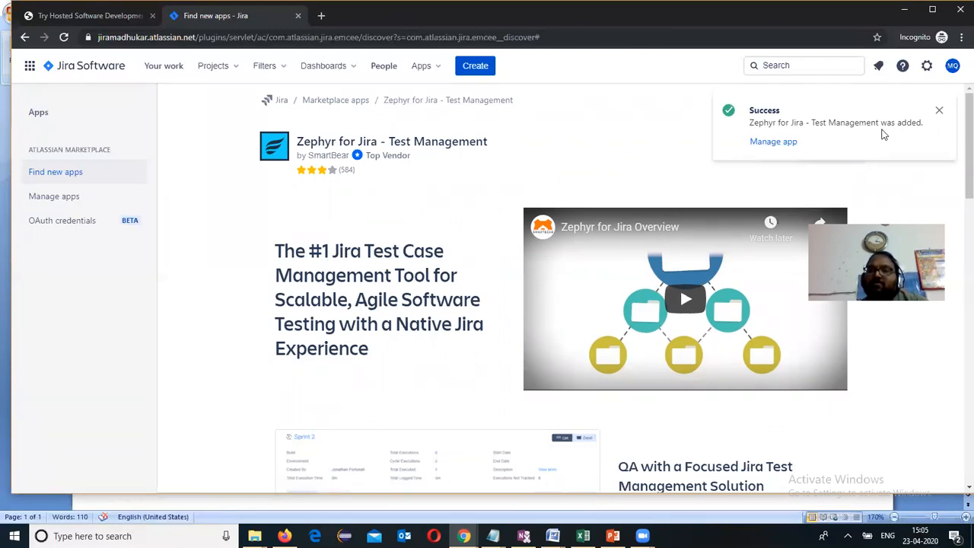
pyautogui.click(941, 112)
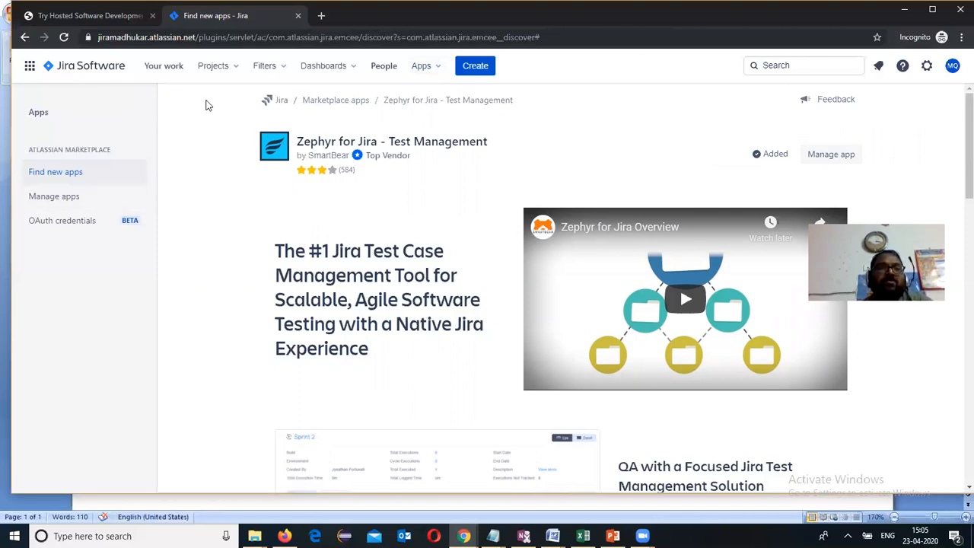
# Open the Amazon_ECom project from the projects list
pyautogui.click(76, 71)
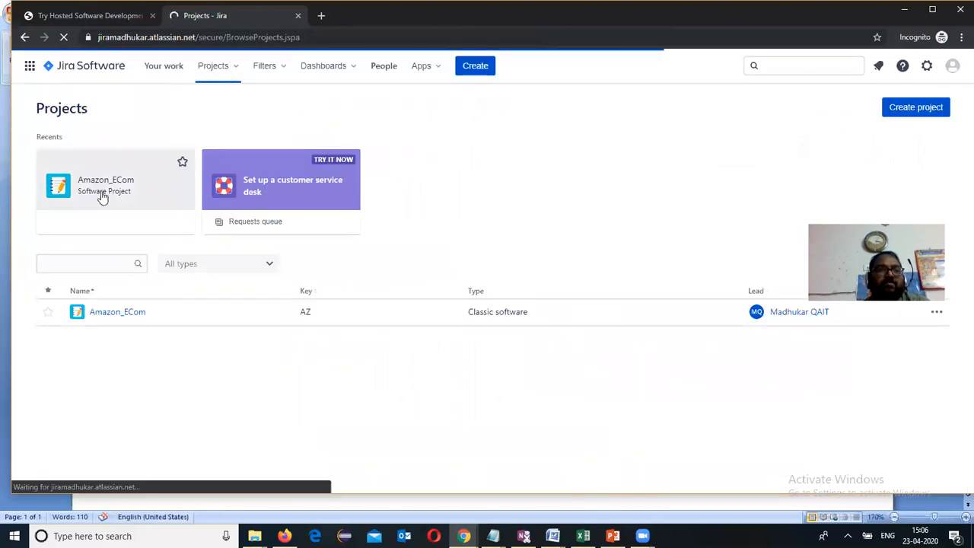
pyautogui.click(102, 196)
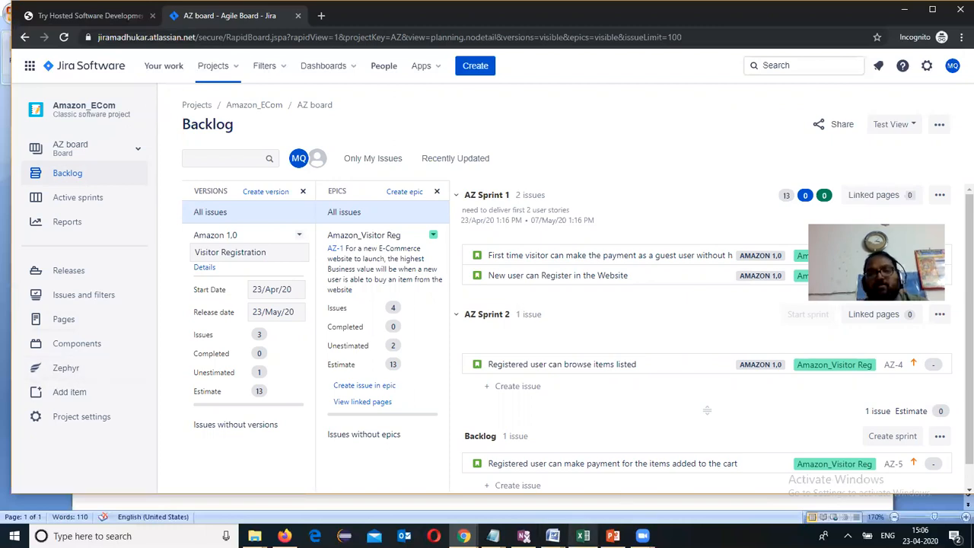
# Switch to the PowerPoint presentation and show slide 4 on installing Zephyr and changing the project settings
pyautogui.moveTo(583, 535)
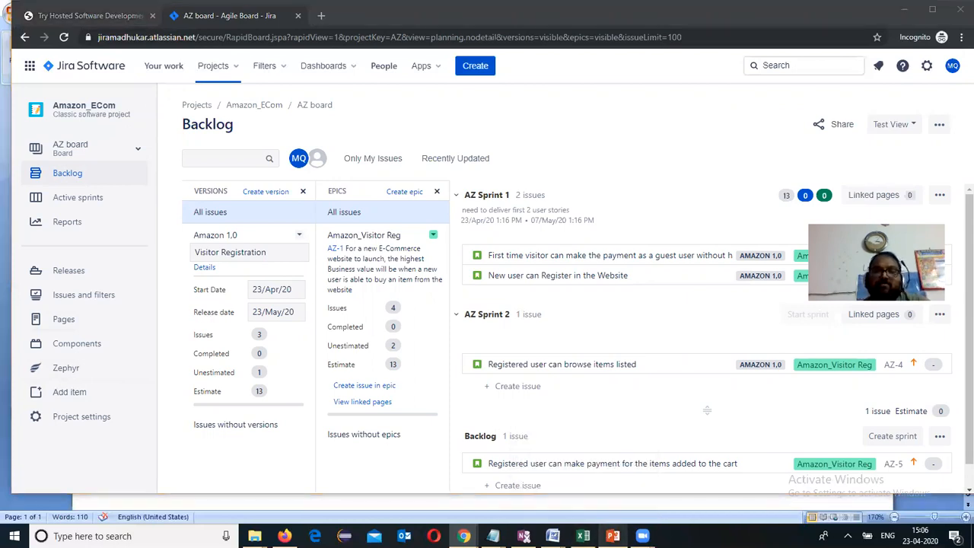
pyautogui.click(612, 535)
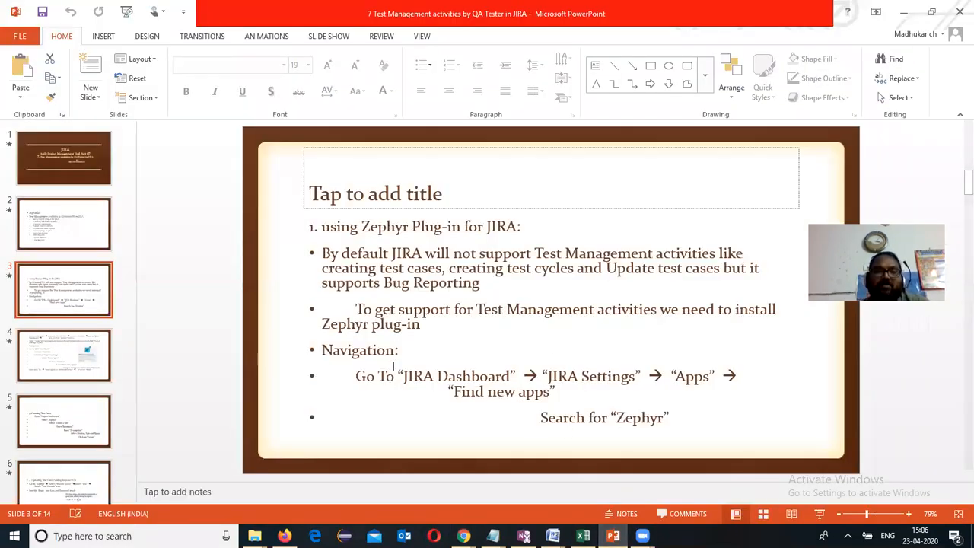
pyautogui.click(80, 350)
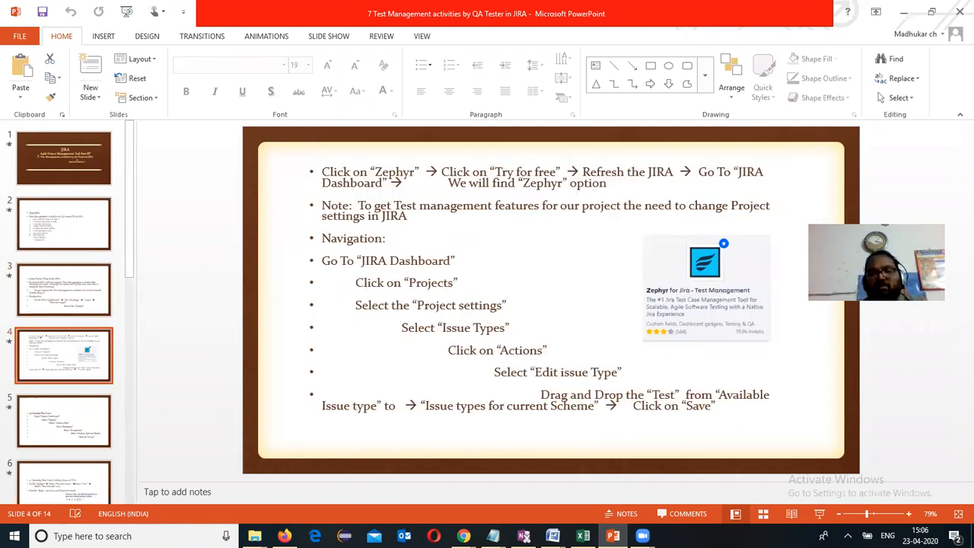
# Switch back to the Jira backlog in Chrome and check which issue types can be created in the Amazon_Visitor Reg epic
pyautogui.moveTo(523, 536)
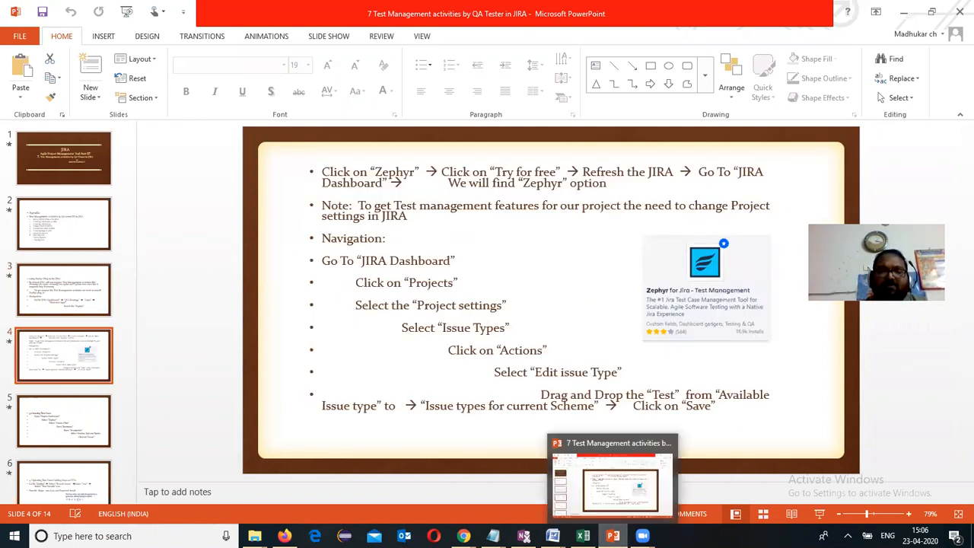
pyautogui.moveTo(464, 536)
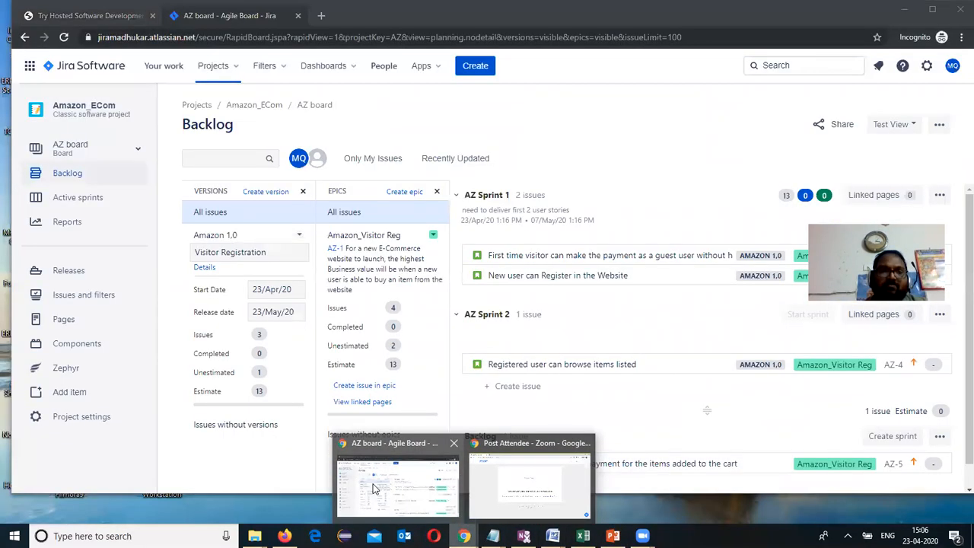
pyautogui.click(374, 490)
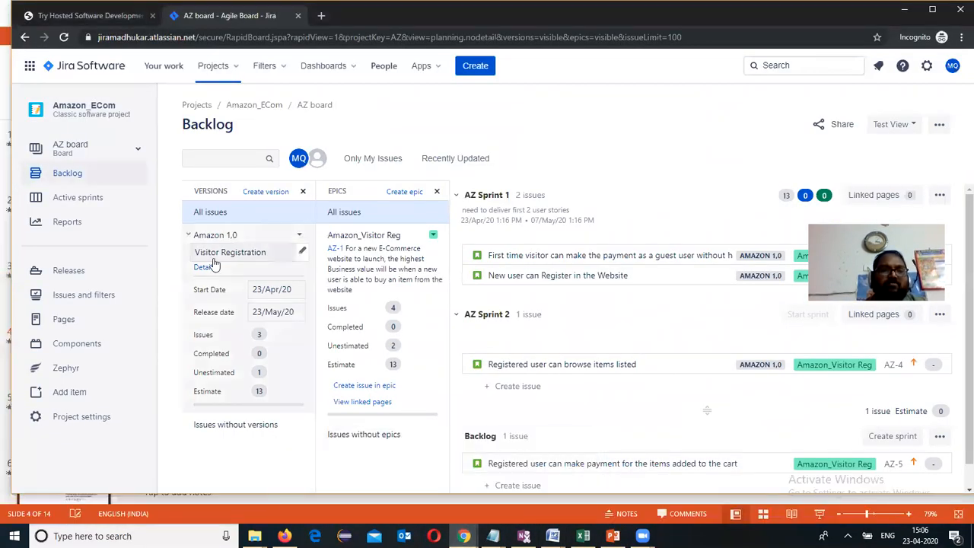
pyautogui.click(359, 386)
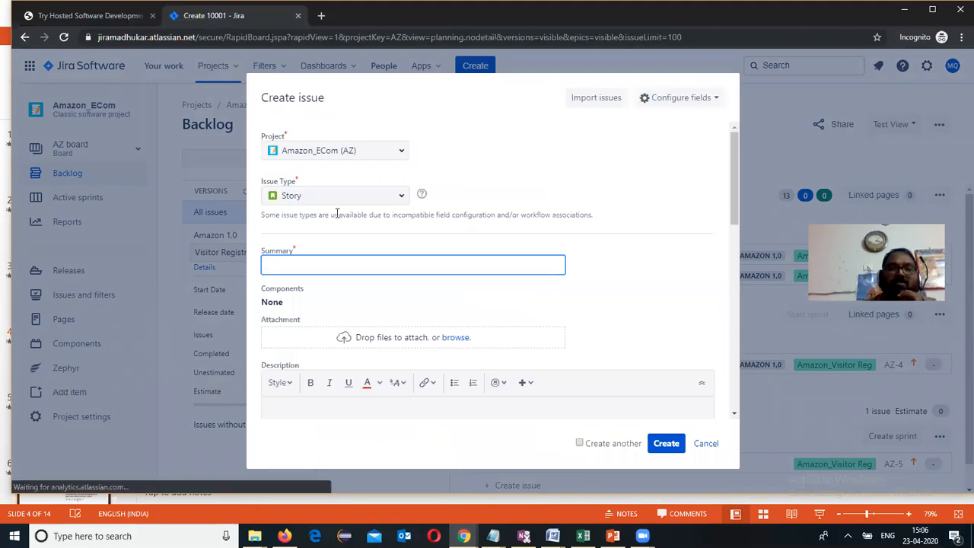
pyautogui.click(402, 200)
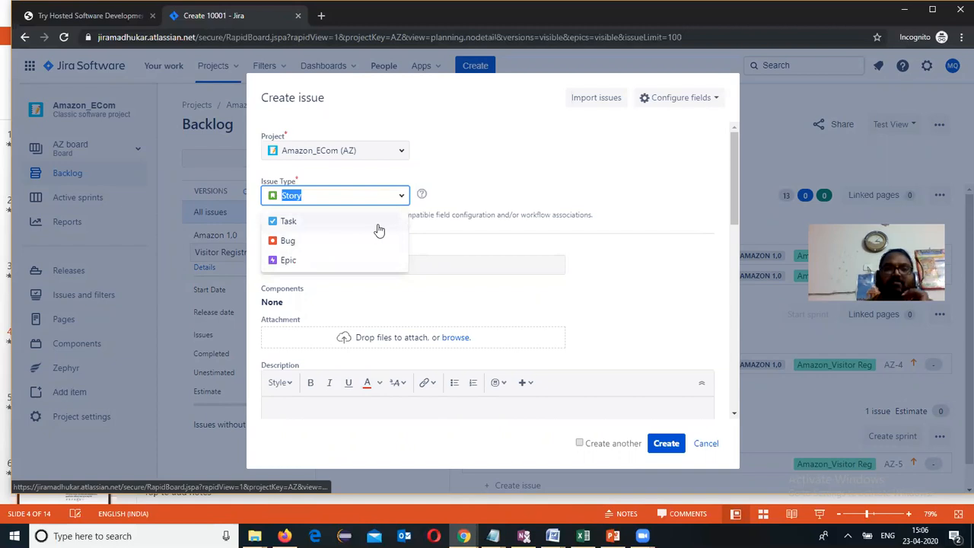
pyautogui.click(705, 444)
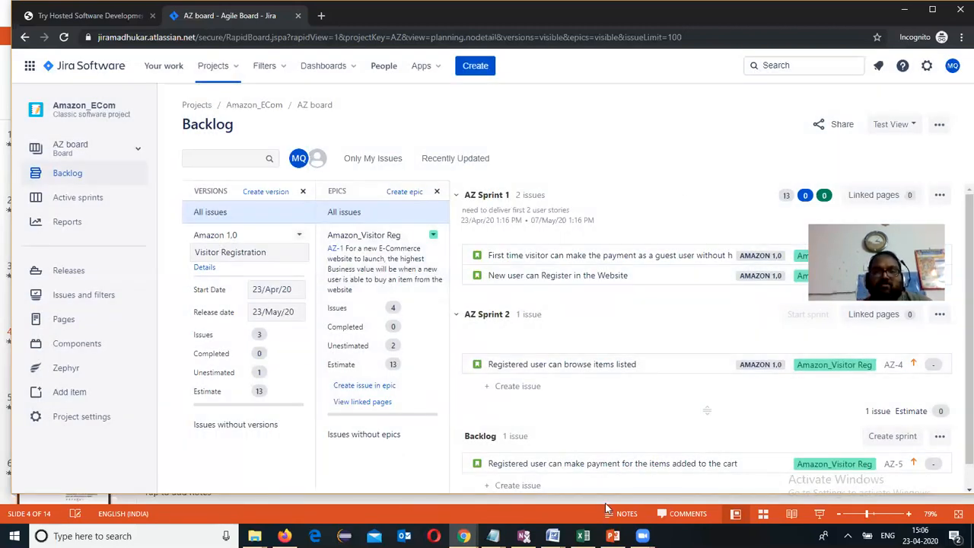
# Look through the Zephyr design, planning, reporting and automation options of the Amazon_ECom project, and return to the project navigation
pyautogui.click(68, 370)
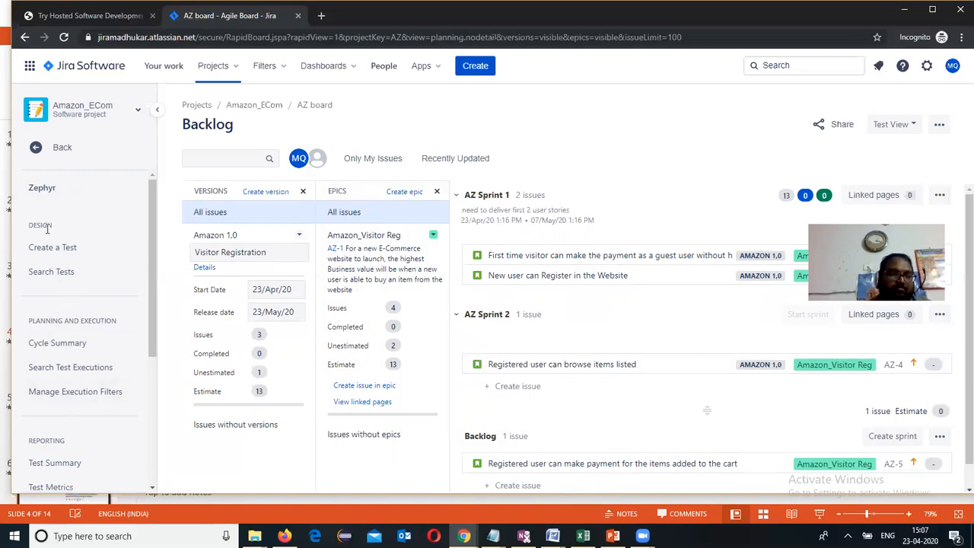
pyautogui.scroll(-2, 150, 233)
pyautogui.moveTo(150, 232); pyautogui.dragTo(159, 362)
pyautogui.scroll(8, 141, 201)
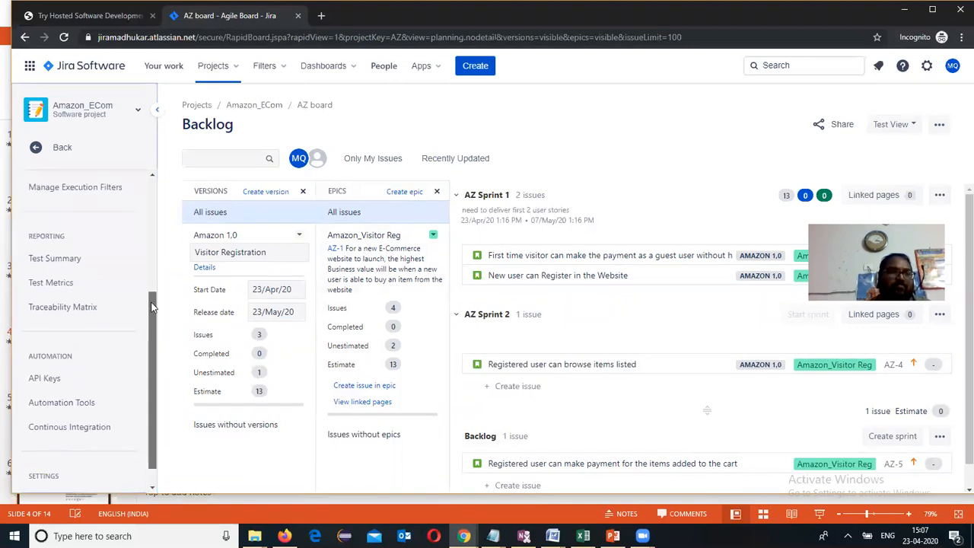
pyautogui.click(62, 150)
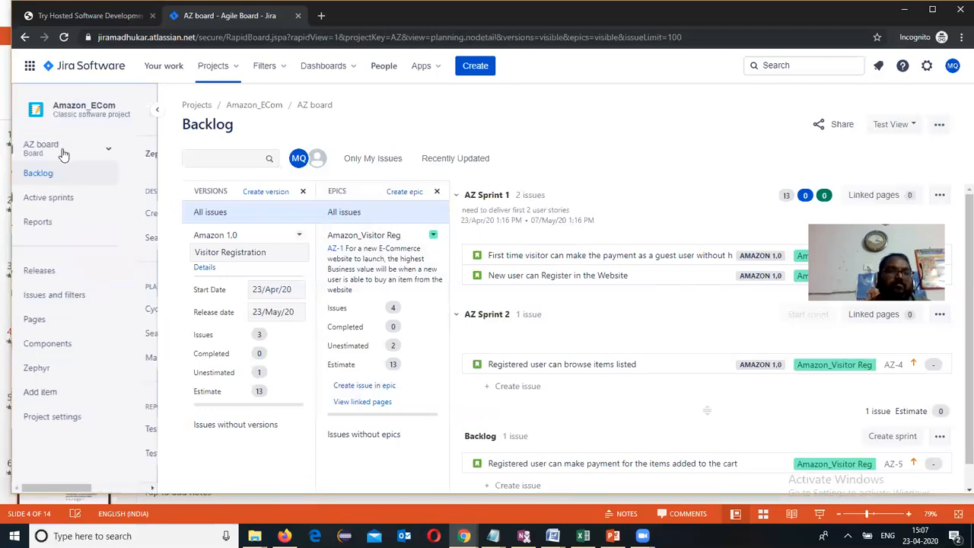
# Add the Test issue type to the Amazon_ECom project's current issue type scheme and save the scheme
pyautogui.click(75, 421)
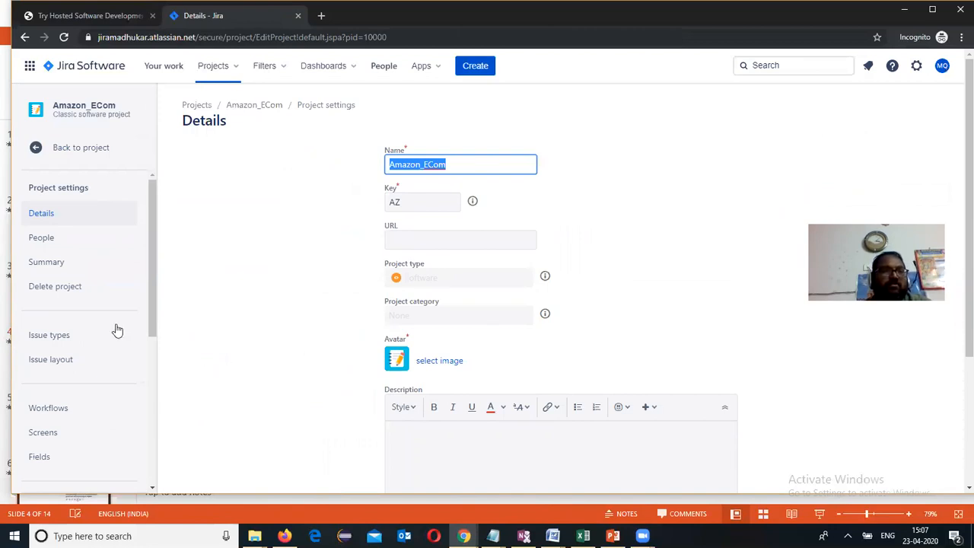
pyautogui.click(55, 339)
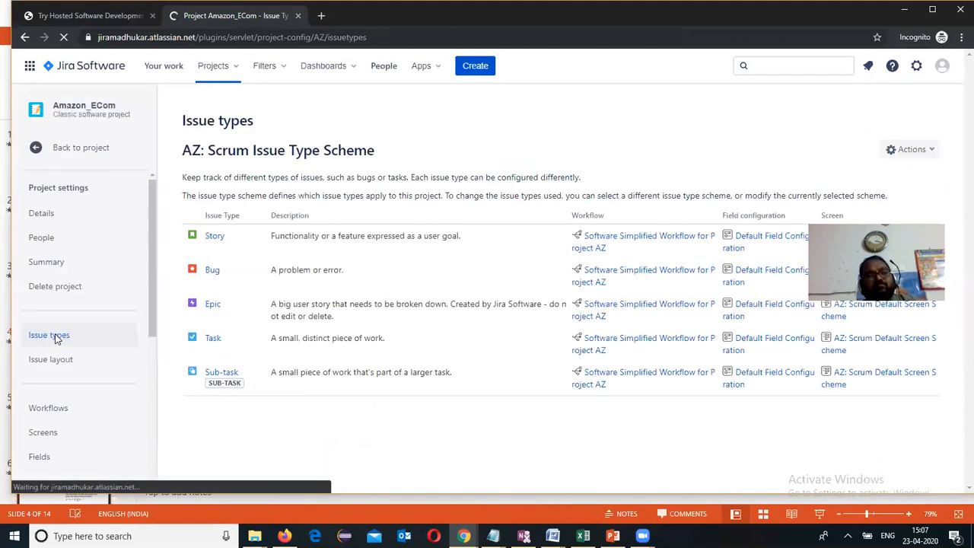
pyautogui.click(931, 150)
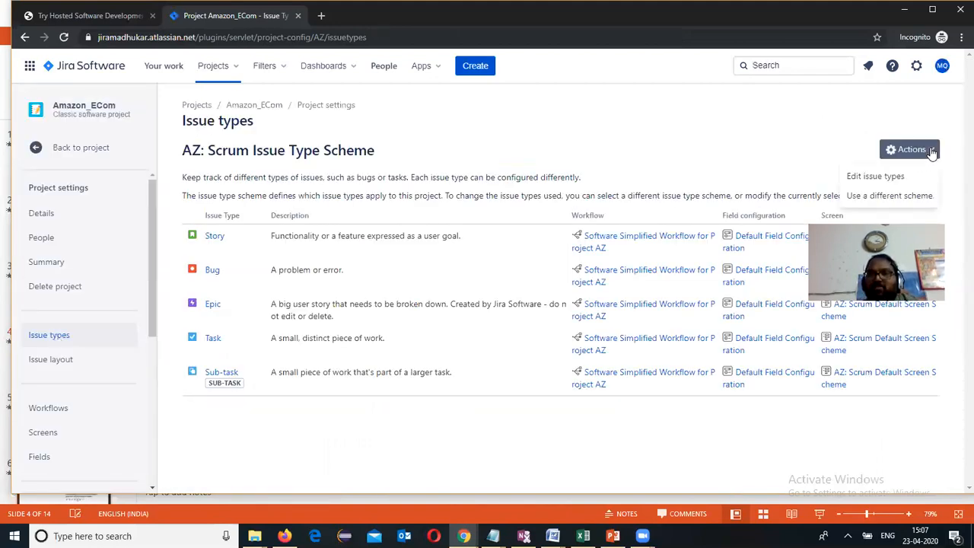
pyautogui.click(887, 180)
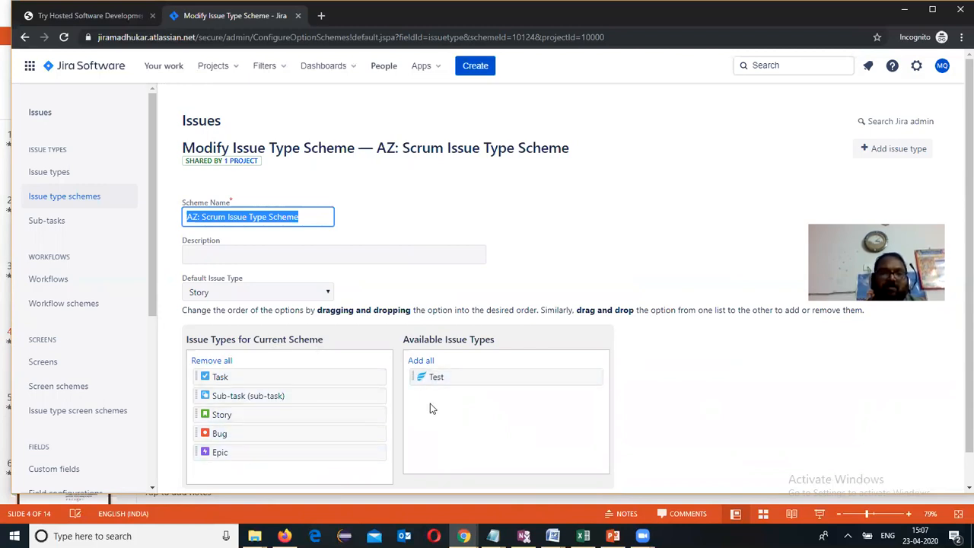
pyautogui.moveTo(435, 378); pyautogui.dragTo(261, 474)
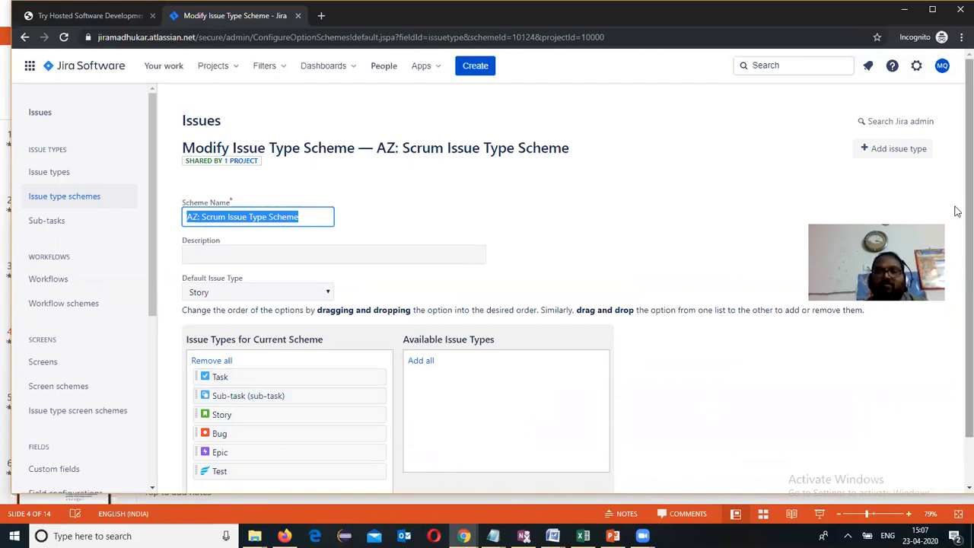
pyautogui.scroll(-2, 958, 341)
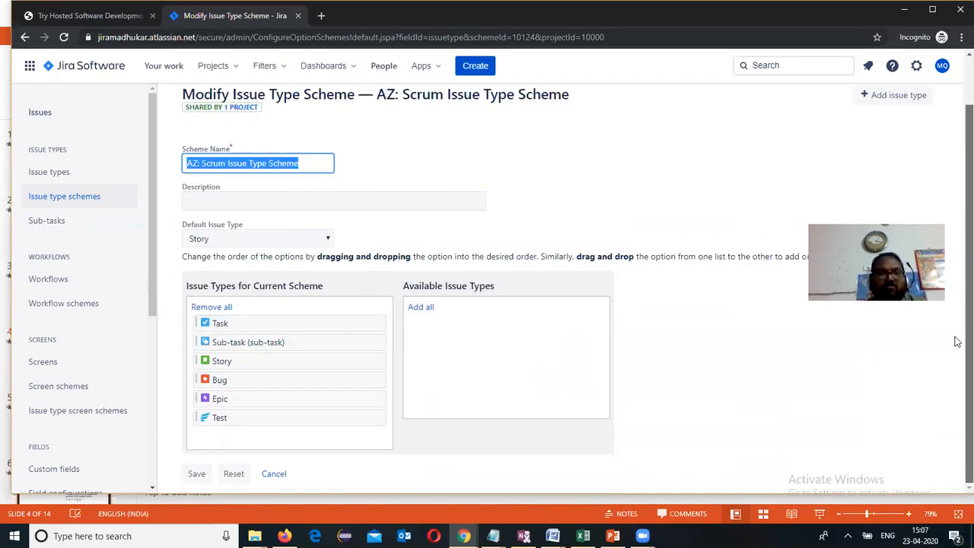
pyautogui.click(196, 475)
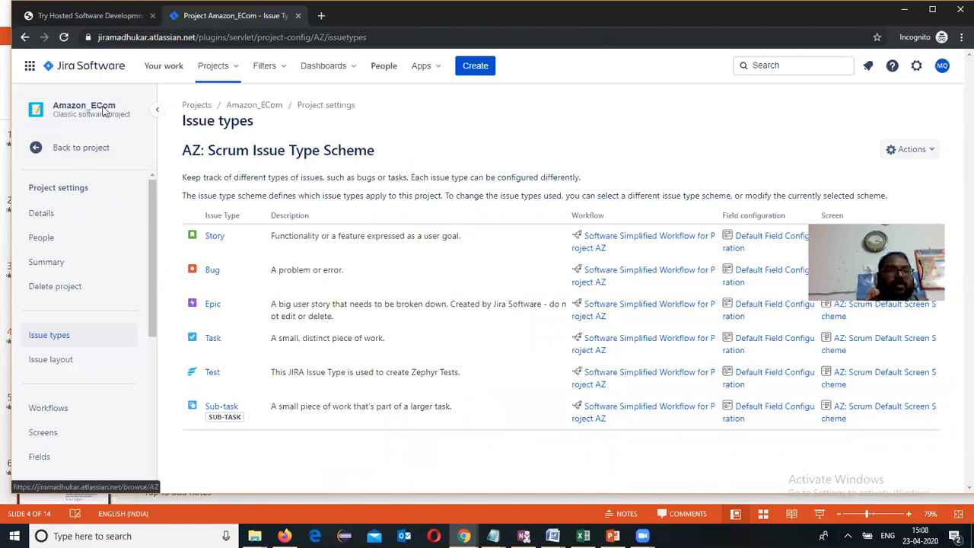
# Return to the project backlog and check that Test is offered as an issue type for the Amazon_Visitor Reg epic
pyautogui.click(77, 154)
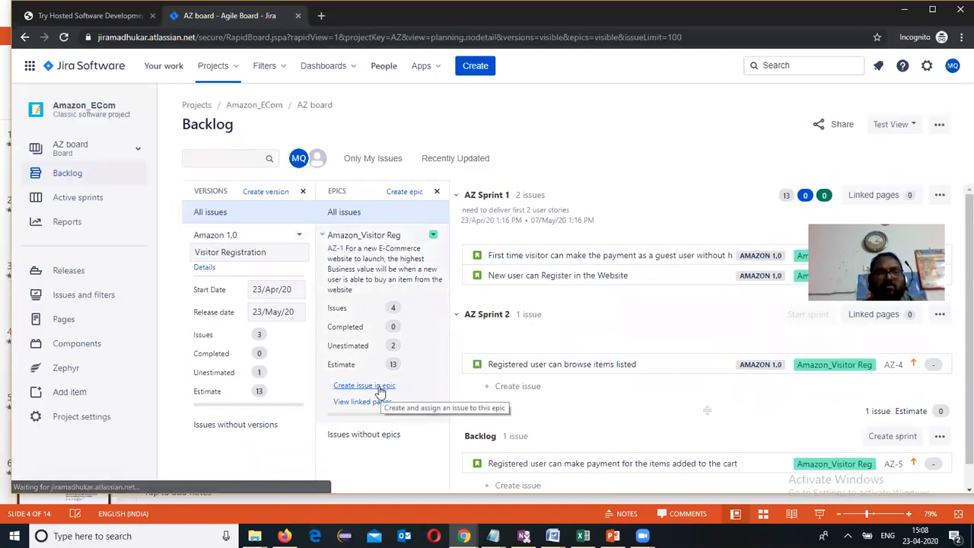
pyautogui.click(369, 388)
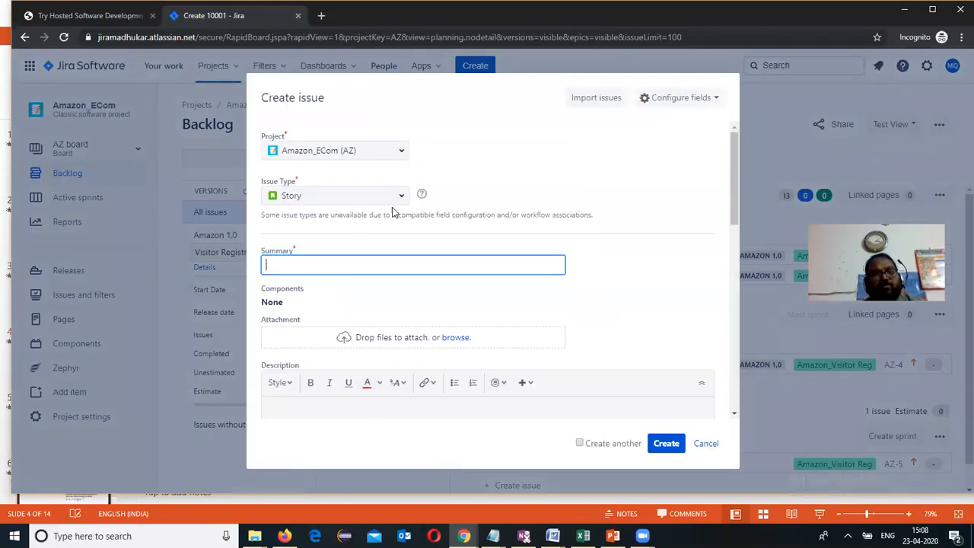
pyautogui.click(397, 199)
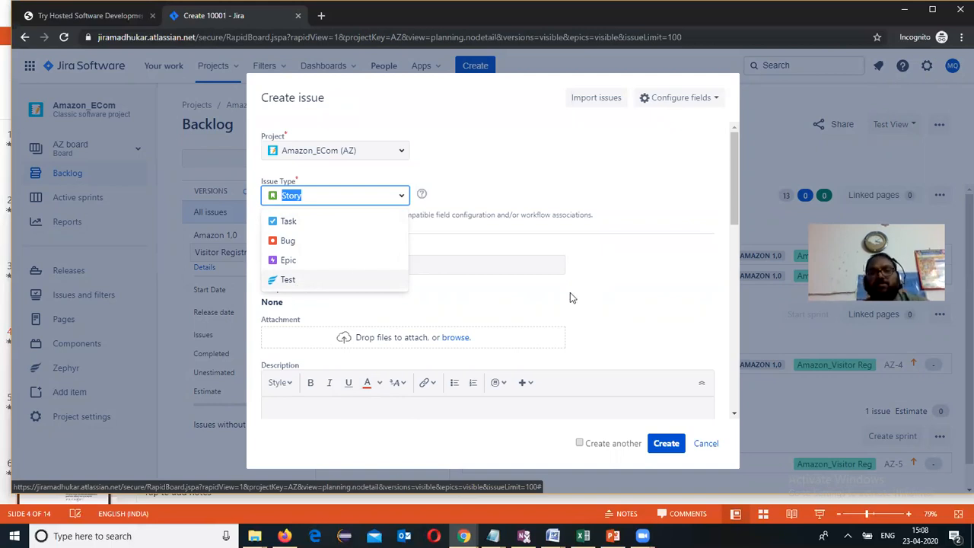
pyautogui.click(707, 444)
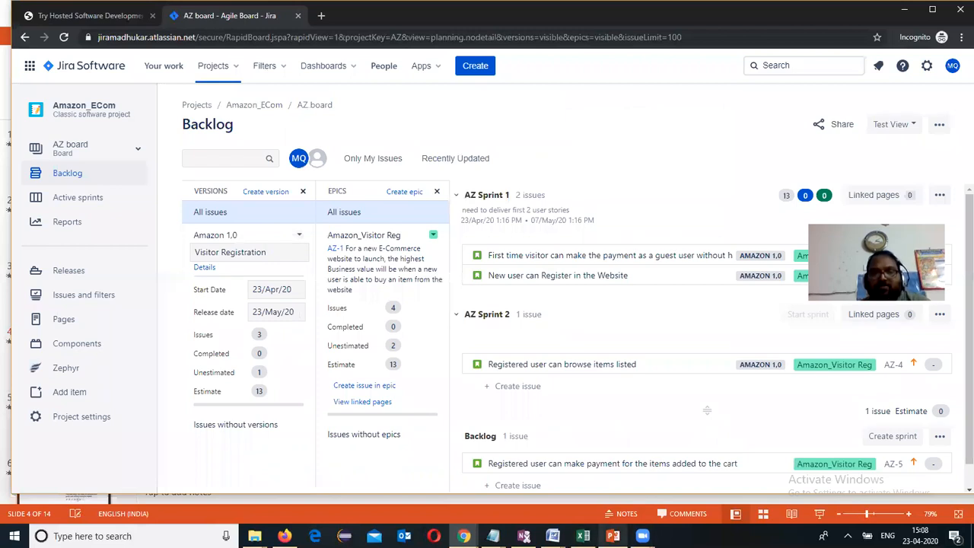
# Switch to the PowerPoint presentation's slide on Zephyr installation and issue type setup
pyautogui.click(613, 536)
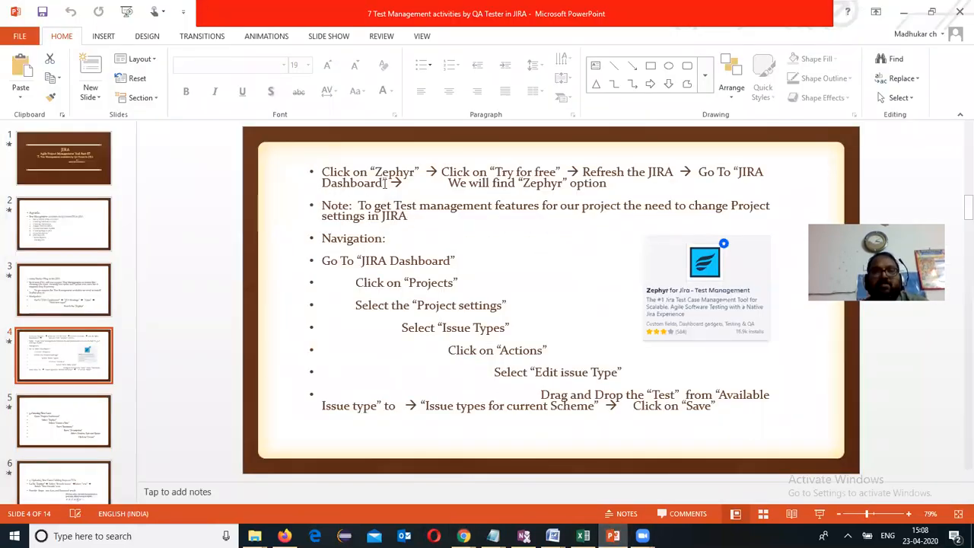
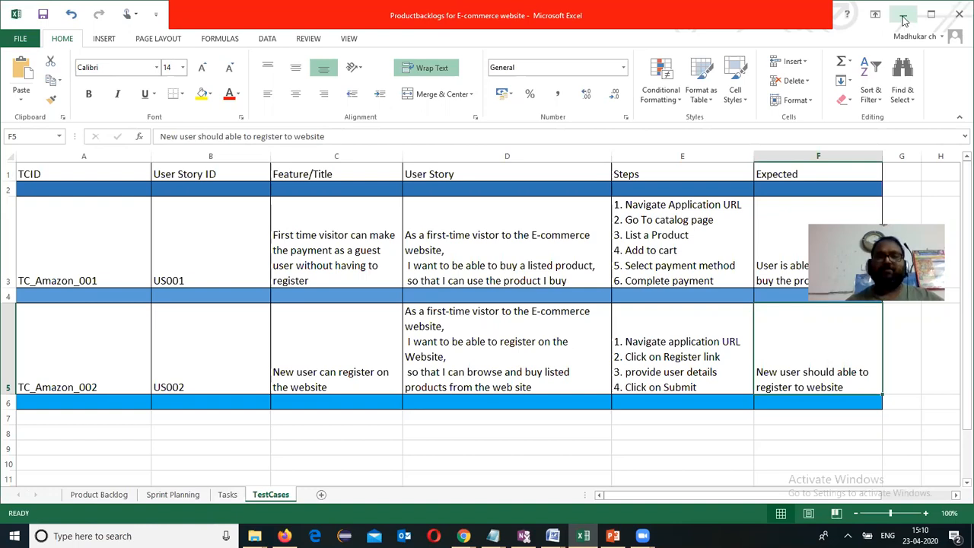
# Review the Sprint Planning sheet and the test case IDs, user stories, steps and expected results on the TestCases sheet
pyautogui.click(173, 494)
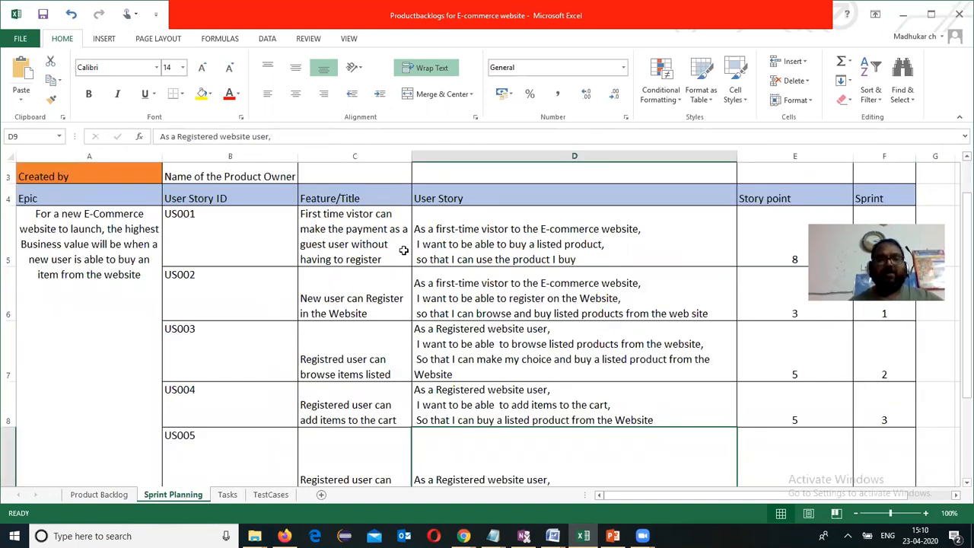
pyautogui.click(271, 496)
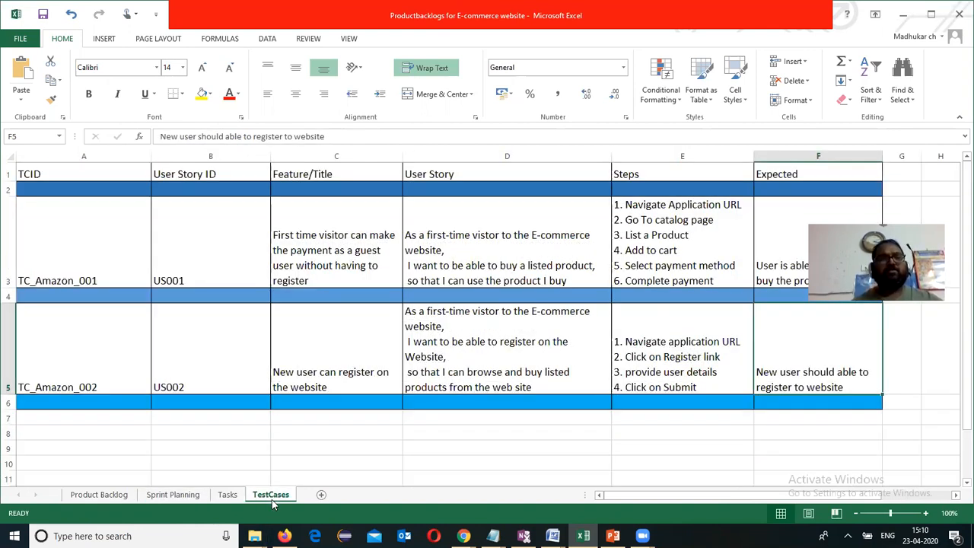
pyautogui.click(87, 257)
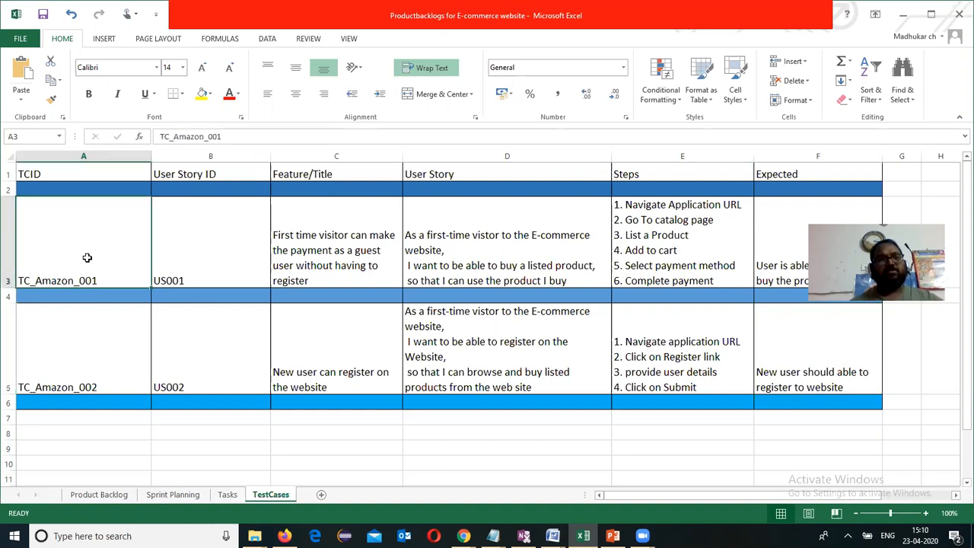
pyautogui.click(96, 343)
pyautogui.click(452, 220)
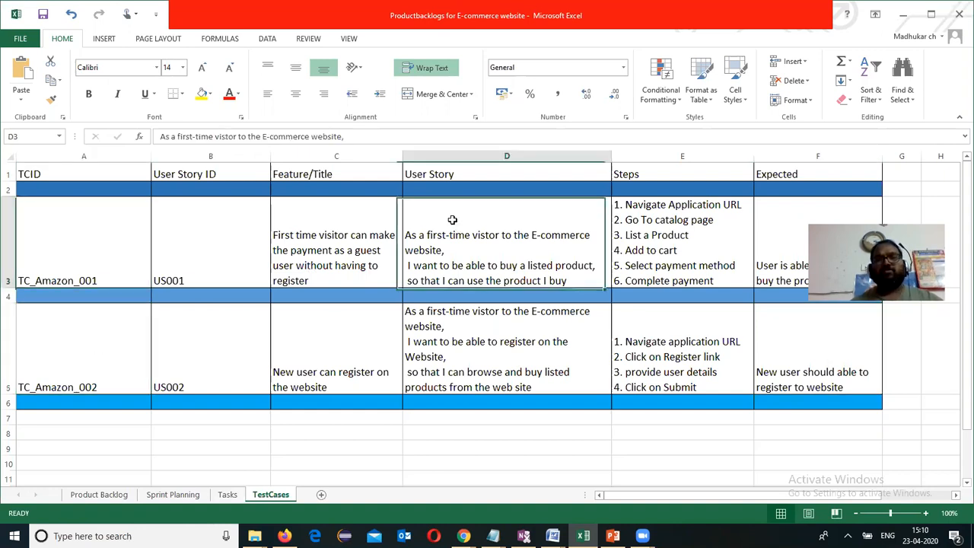
pyautogui.click(346, 251)
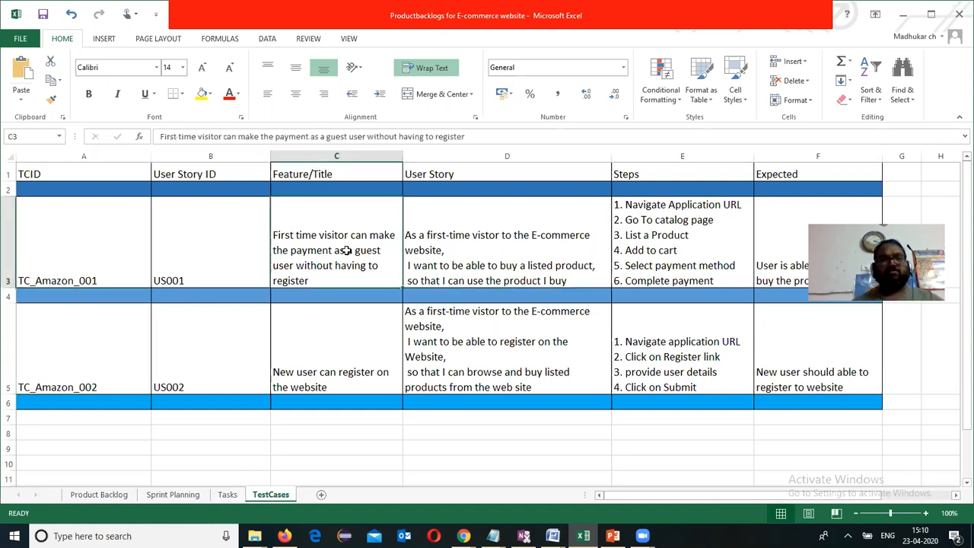
pyautogui.click(651, 204)
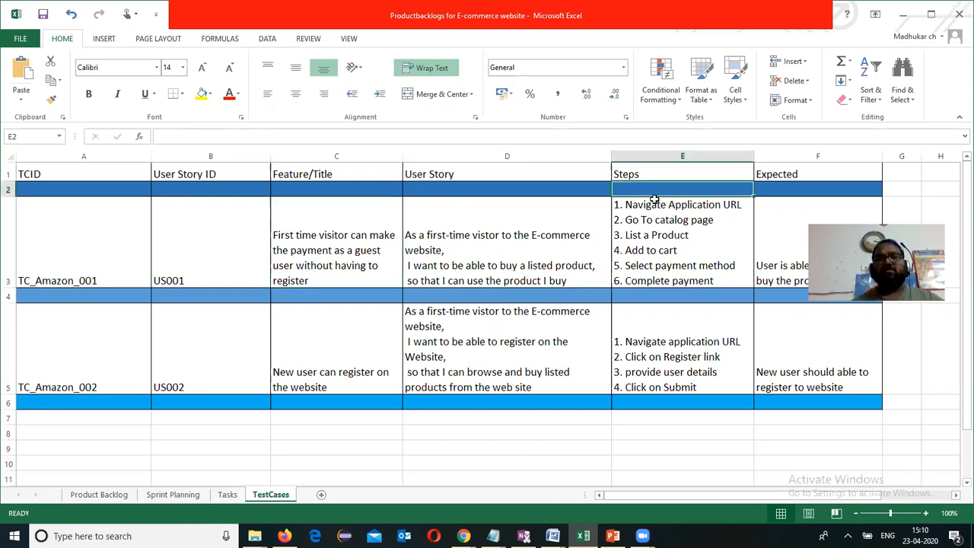
pyautogui.click(776, 276)
pyautogui.click(772, 347)
pyautogui.click(647, 348)
pyautogui.click(514, 345)
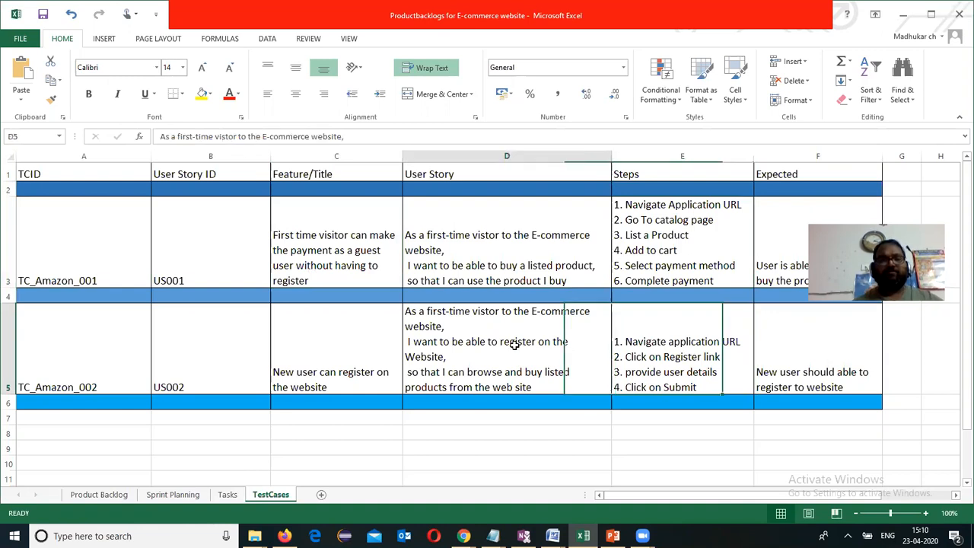
pyautogui.click(301, 328)
pyautogui.click(90, 354)
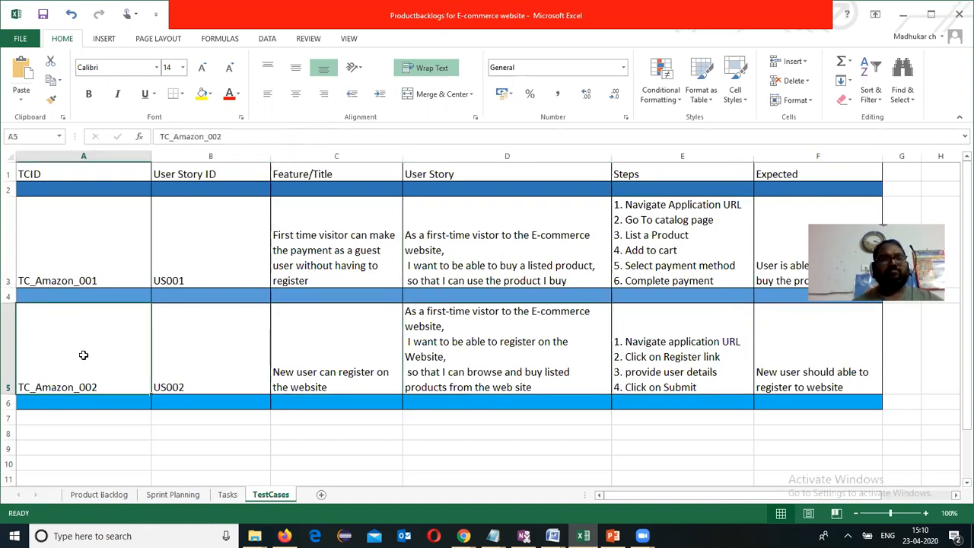
# Select the test case ID text TC_Amazon_001 in the TestCases sheet and switch to the Jira backlog in Chrome
pyautogui.doubleClick(96, 282)
pyautogui.moveTo(95, 281); pyautogui.dragTo(6, 278)
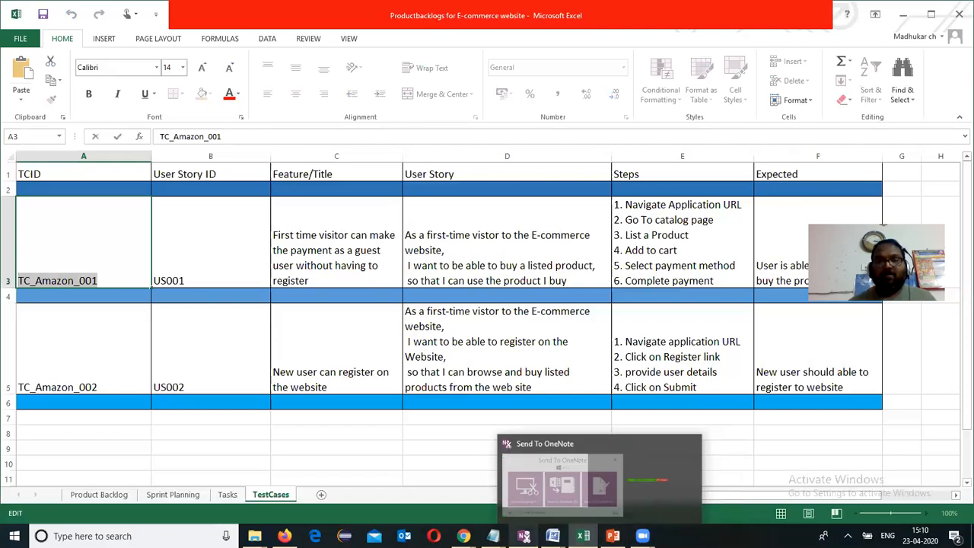
pyautogui.click(463, 536)
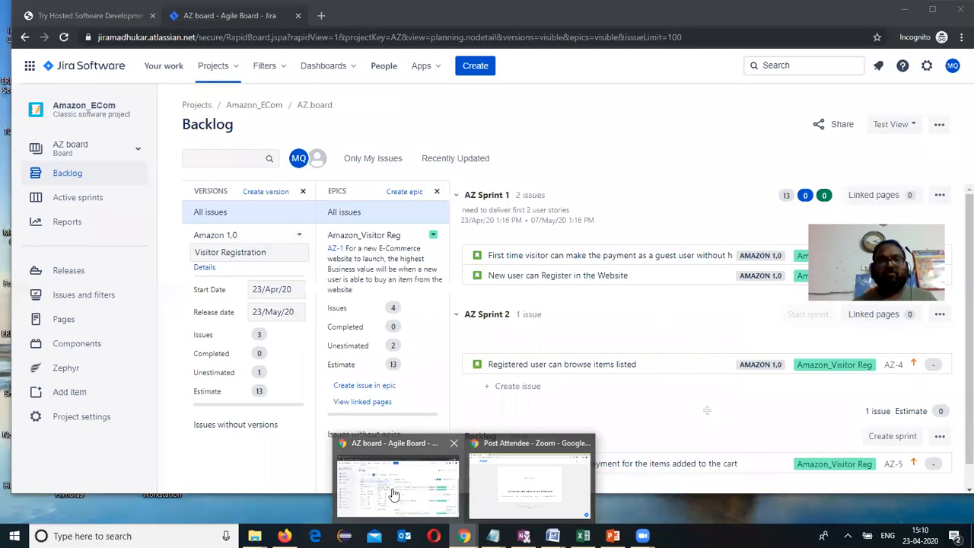
pyautogui.click(393, 487)
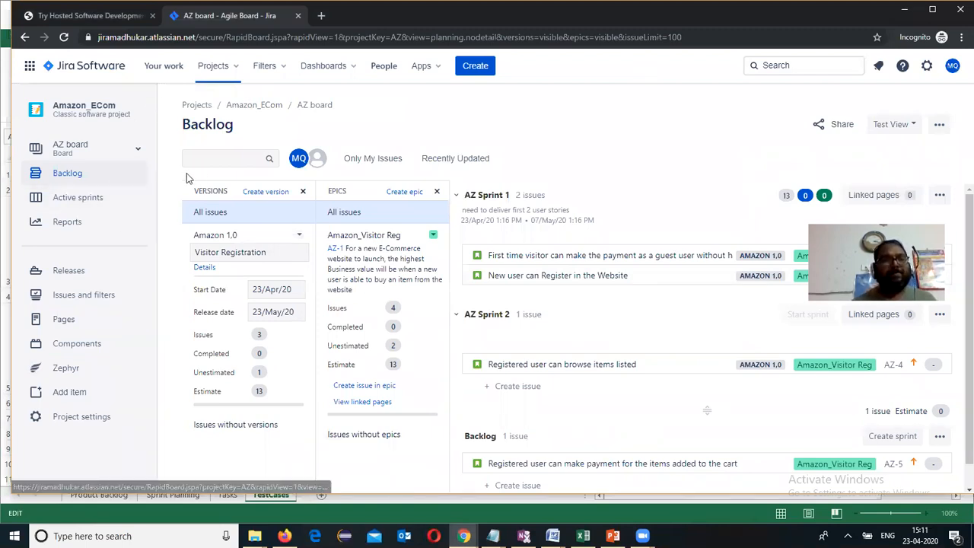
# Start a new issue in the Amazon_Visitor Reg epic and set its issue type to Test
pyautogui.click(373, 387)
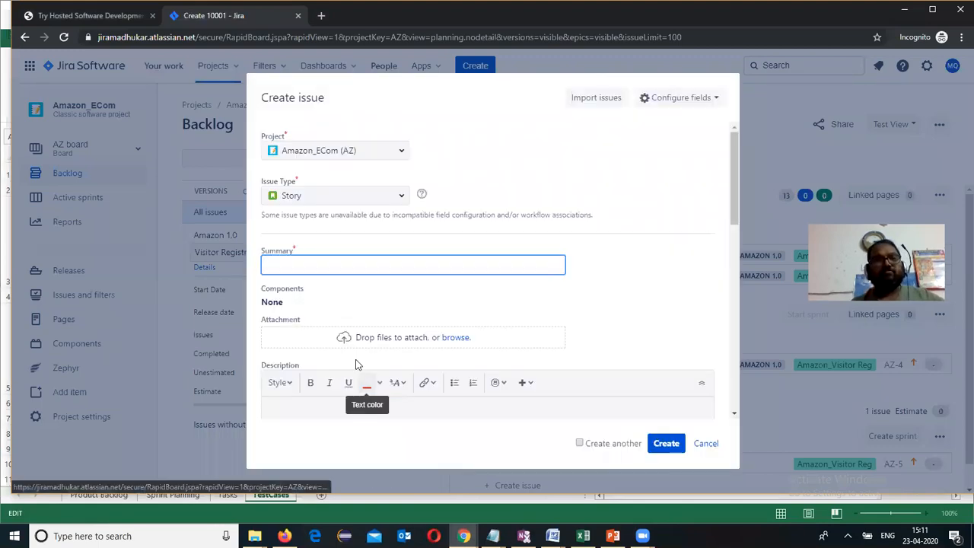
pyautogui.click(402, 198)
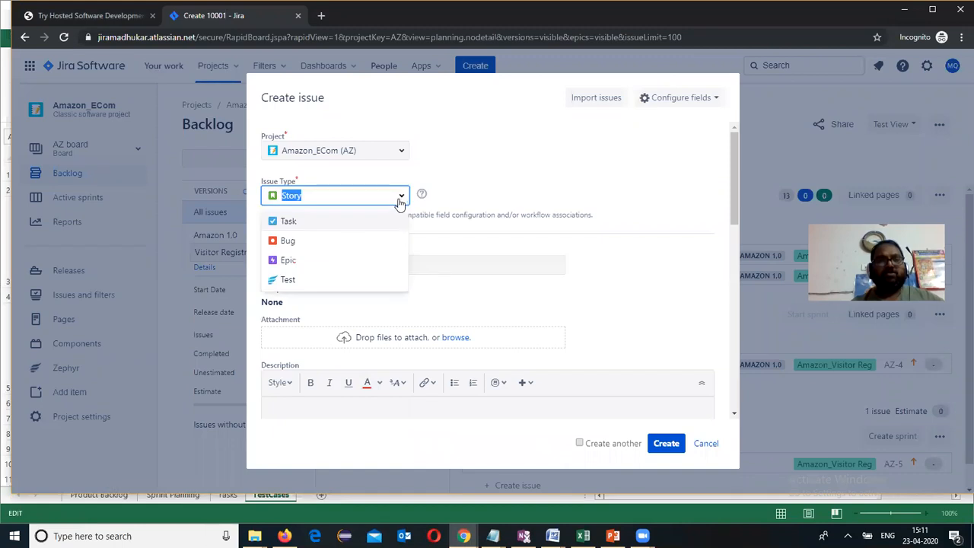
pyautogui.click(296, 281)
pyautogui.click(290, 259)
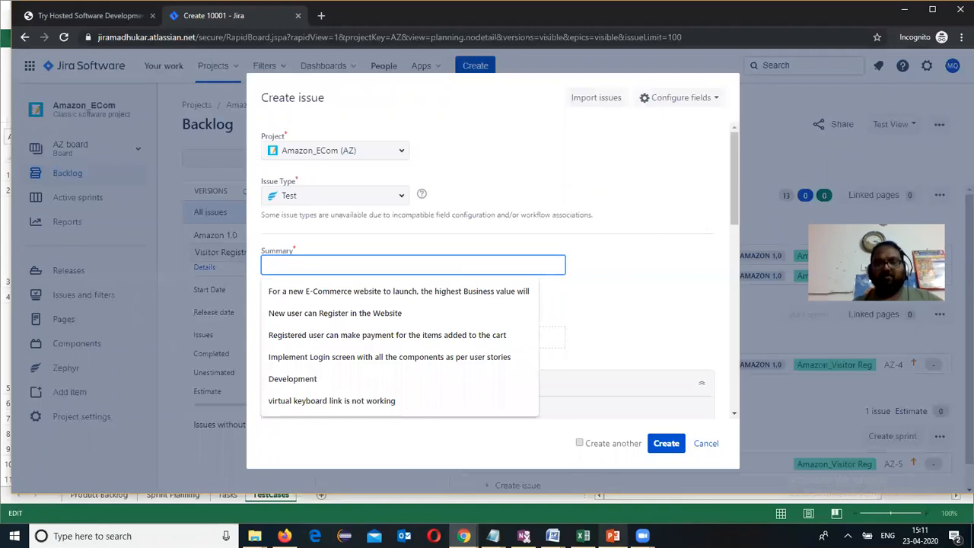
# Copy the TC_Amazon_001 feature title from the Excel TestCases sheet into the summary of the new Jira issue
pyautogui.click(584, 536)
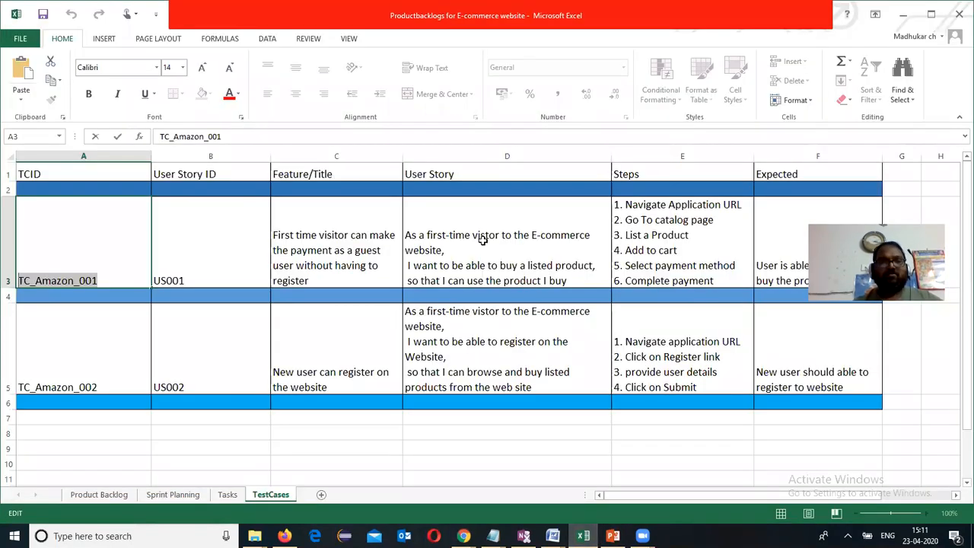
pyautogui.doubleClick(327, 279)
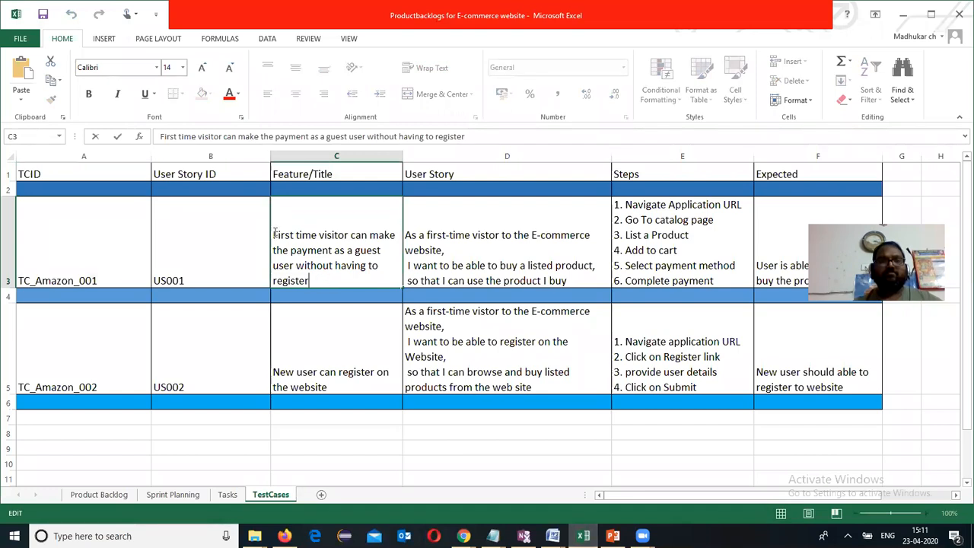
pyautogui.moveTo(273, 235); pyautogui.dragTo(313, 280)
pyautogui.hotkey('ctrl', 'c')
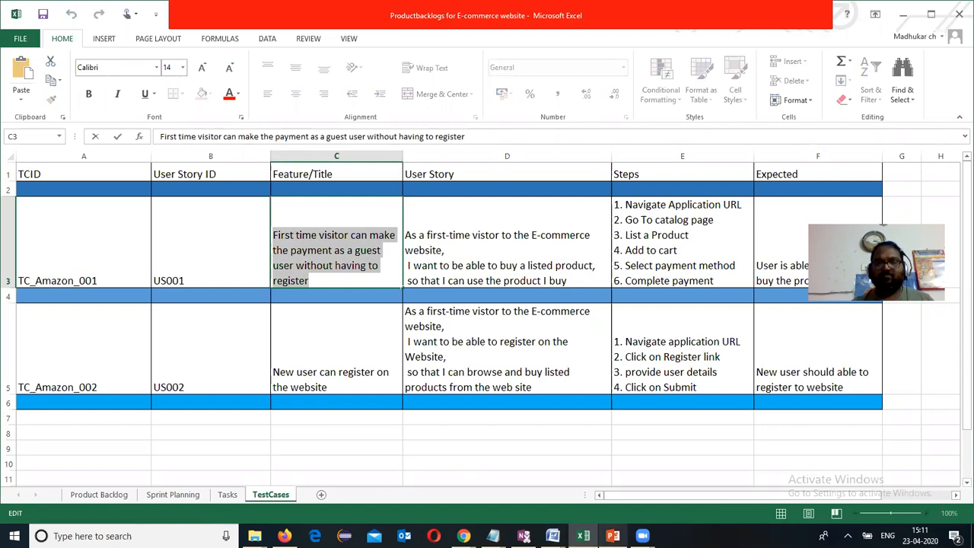
pyautogui.click(463, 536)
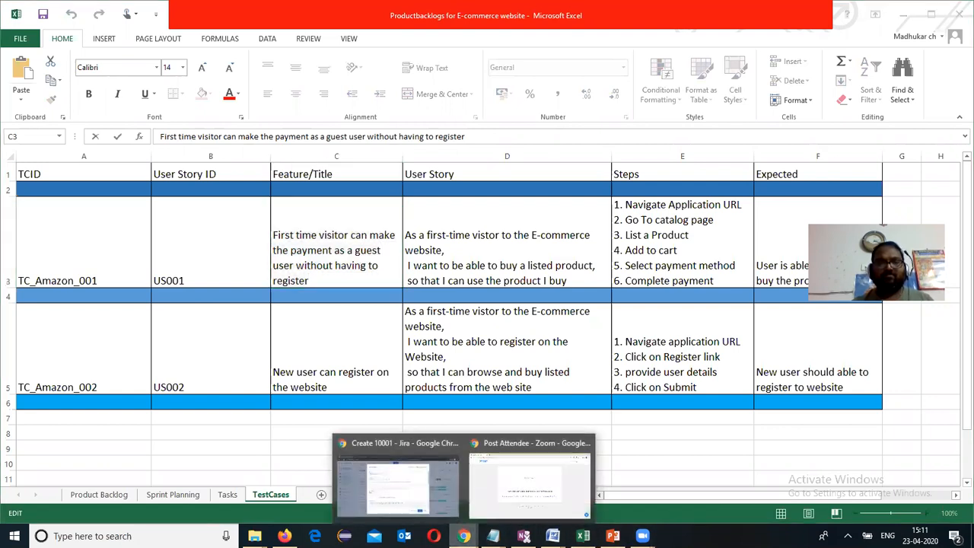
pyautogui.click(402, 477)
pyautogui.click(315, 262)
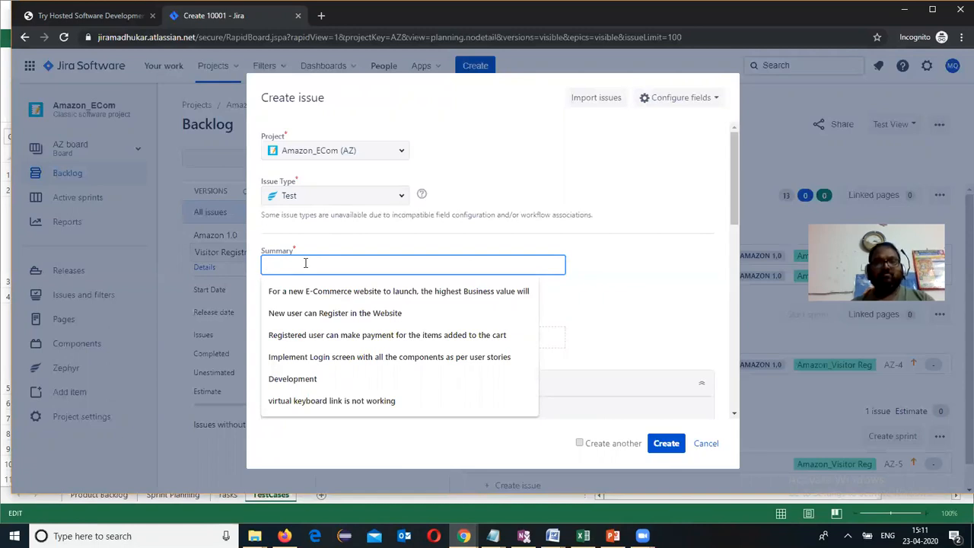
pyautogui.hotkey('ctrl', 'v')
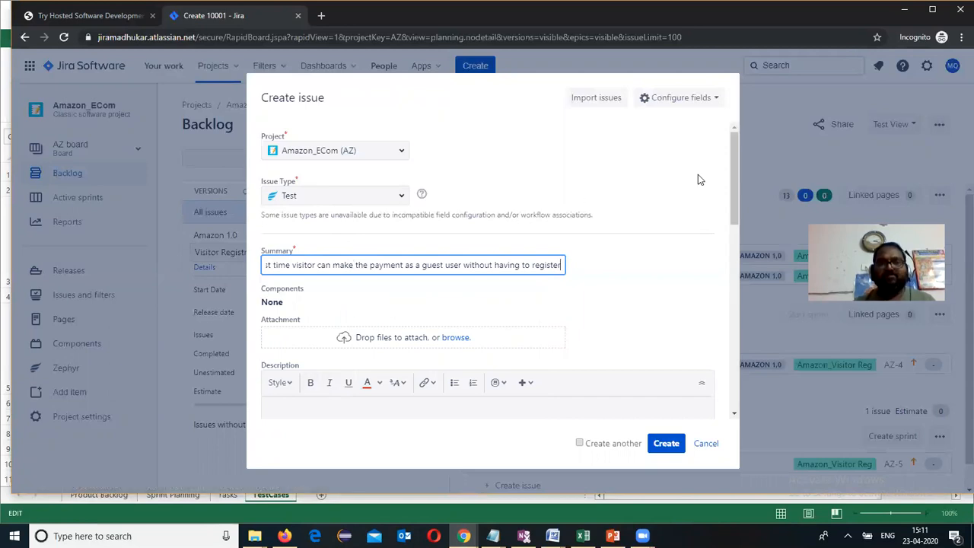
# Clear the issue's summary and paste the copied feature title into it again
pyautogui.moveTo(732, 173)
pyautogui.mouseDown()
pyautogui.moveTo(749, 246)
pyautogui.moveTo(727, 181)
pyautogui.mouseUp()
pyautogui.press('BackSpace')
pyautogui.press('BackSpace')
pyautogui.press('BackSpace')
pyautogui.press('BackSpace')
pyautogui.press('BackSpace')
pyautogui.press('BackSpace')
pyautogui.press('BackSpace')
pyautogui.press('BackSpace')
pyautogui.press('BackSpace')
pyautogui.press('BackSpace')
pyautogui.press('BackSpace')
pyautogui.press('BackSpace')
pyautogui.press('BackSpace')
pyautogui.press('BackSpace')
pyautogui.press('BackSpace')
pyautogui.press('BackSpace')
pyautogui.press('BackSpace')
pyautogui.press('BackSpace')
pyautogui.press('BackSpace')
pyautogui.press('BackSpace')
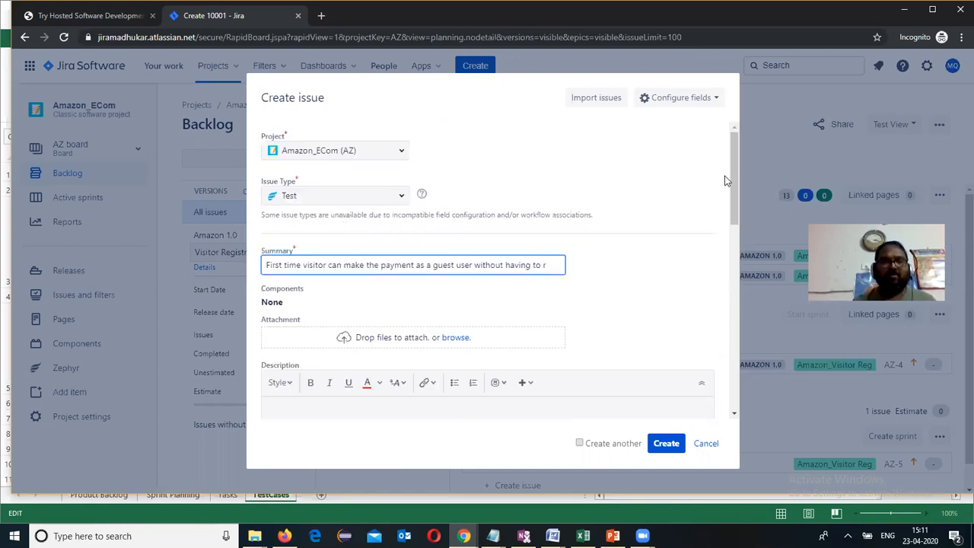
pyautogui.press('BackSpace')
pyautogui.press('BackSpace')
pyautogui.press('BackSpace')
pyautogui.press('BackSpace')
pyautogui.press('BackSpace')
pyautogui.press('BackSpace')
pyautogui.press('BackSpace')
pyautogui.press('BackSpace')
pyautogui.press('BackSpace')
pyautogui.press('BackSpace')
pyautogui.press('BackSpace')
pyautogui.press('BackSpace')
pyautogui.press('BackSpace')
pyautogui.press('BackSpace')
pyautogui.press('BackSpace')
pyautogui.press('BackSpace')
pyautogui.press('BackSpace')
pyautogui.press('BackSpace')
pyautogui.press('BackSpace')
pyautogui.press('BackSpace')
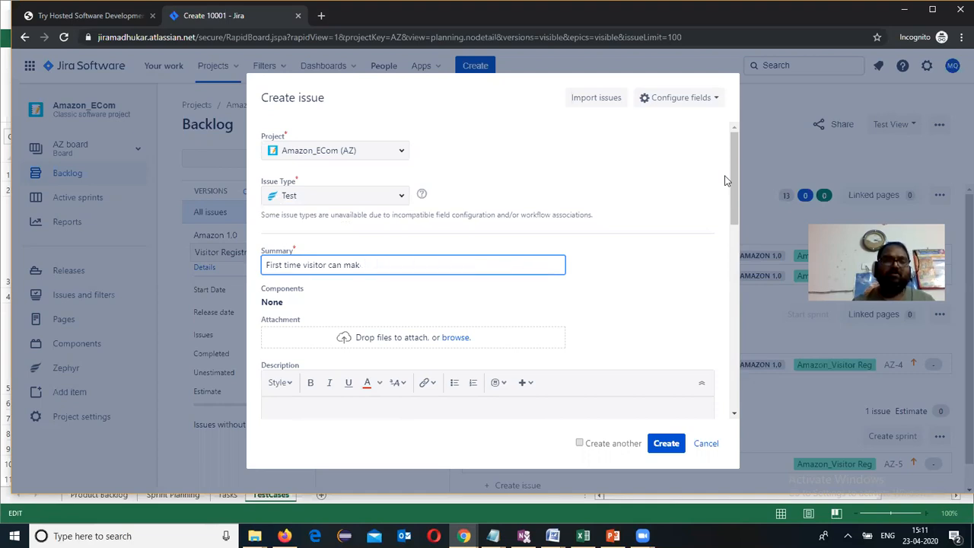
pyautogui.press('BackSpace')
pyautogui.press('BackSpace')
pyautogui.press('BackSpace')
pyautogui.press('BackSpace')
pyautogui.press('BackSpace')
pyautogui.press('BackSpace')
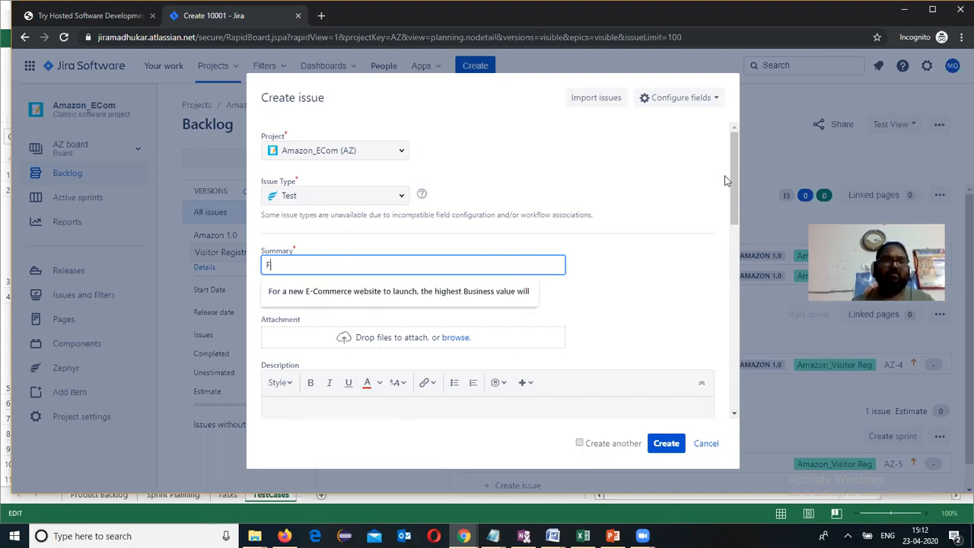
pyautogui.hotkey('ctrl', 'v')
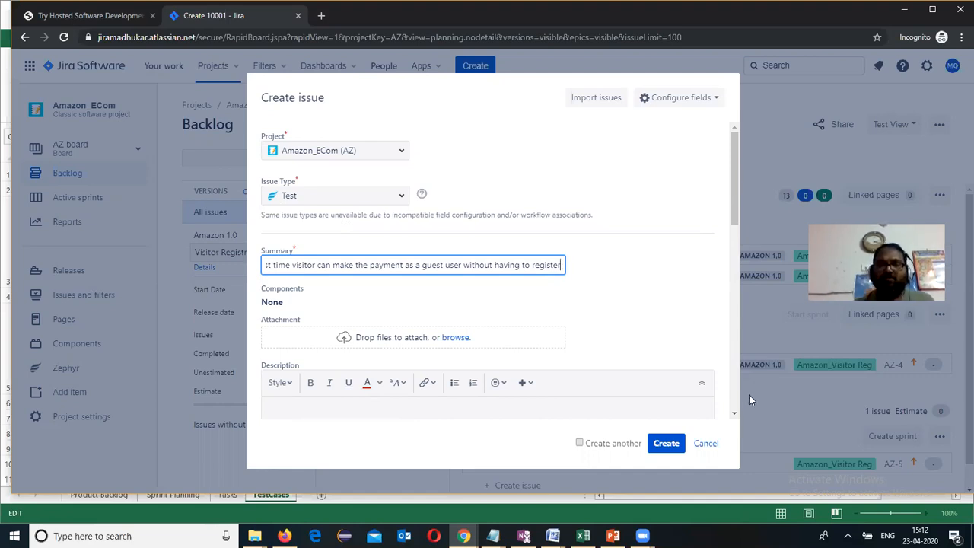
# Replace the Jira issue's summary with the test case ID TC_Amazon_001 from the Excel TestCases sheet
pyautogui.click(583, 535)
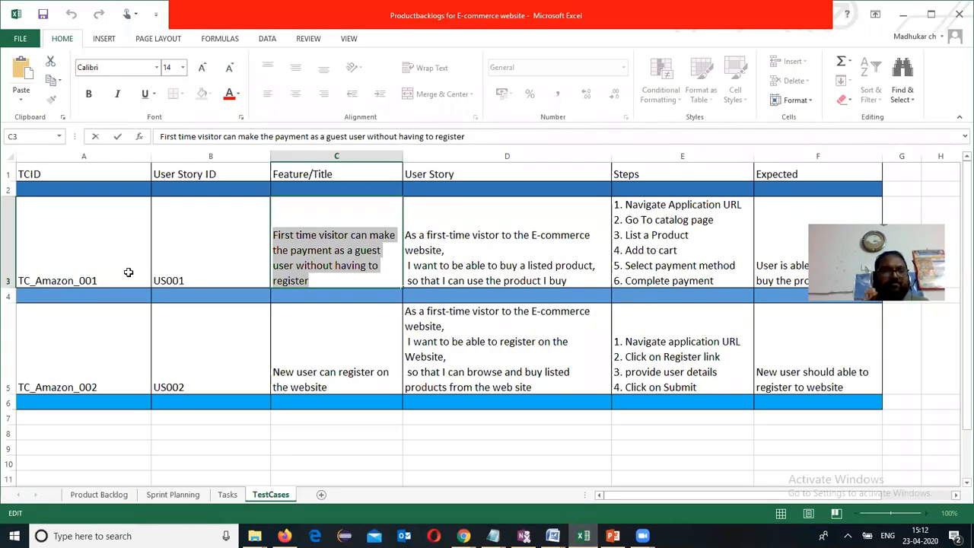
pyautogui.click(106, 281)
pyautogui.doubleClick(91, 281)
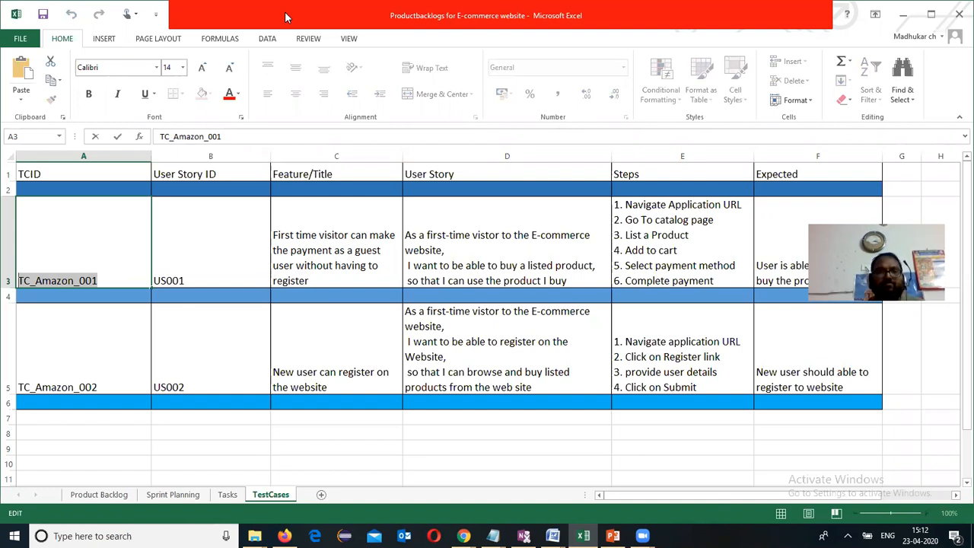
pyautogui.hotkey('alt', 'Tab')
pyautogui.moveTo(266, 265); pyautogui.dragTo(649, 260)
pyautogui.press('BackSpace')
pyautogui.write('TC_Amazon_001')
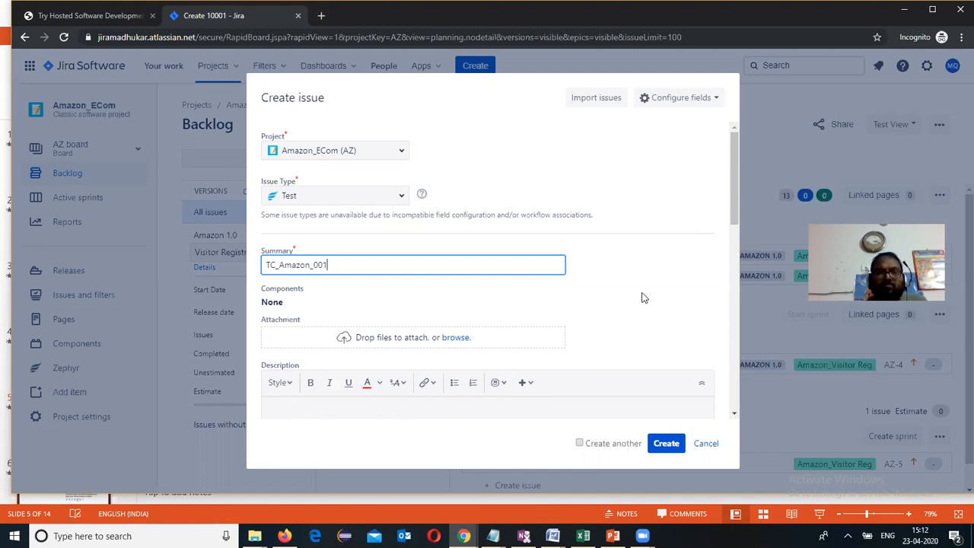
# Copy the TC_Amazon_001 user story from the Excel TestCases sheet into the description of the new Jira Test issue
pyautogui.moveTo(732, 183); pyautogui.dragTo(733, 207)
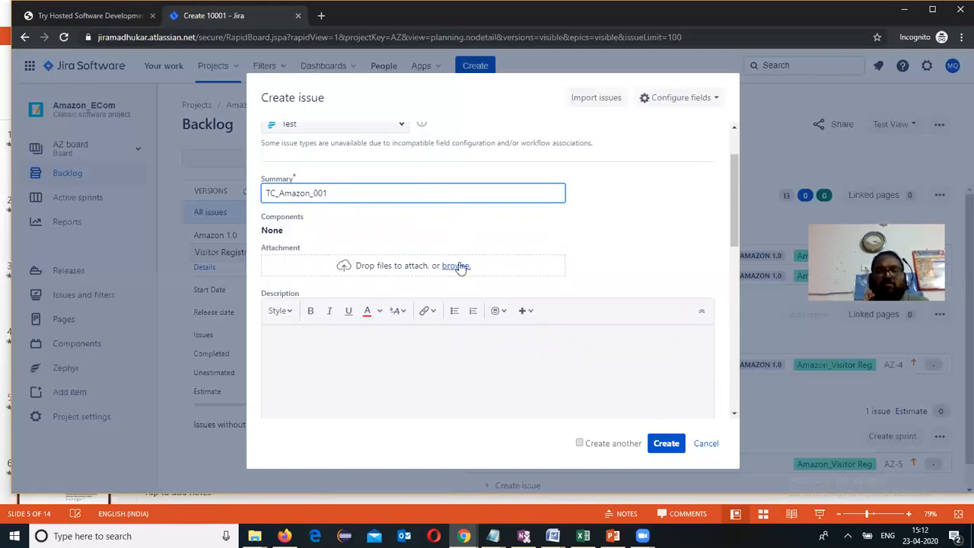
pyautogui.click(398, 355)
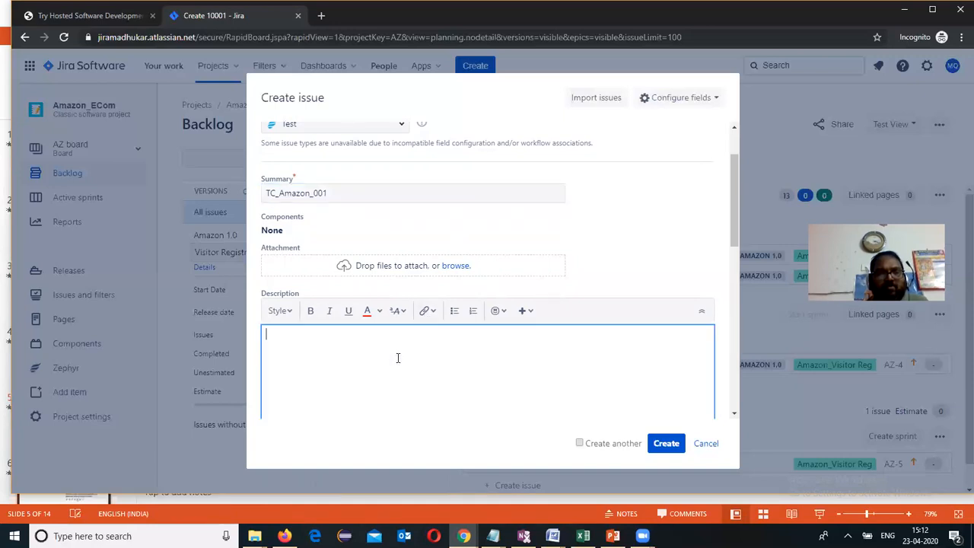
pyautogui.hotkey('alt', 'Tab')
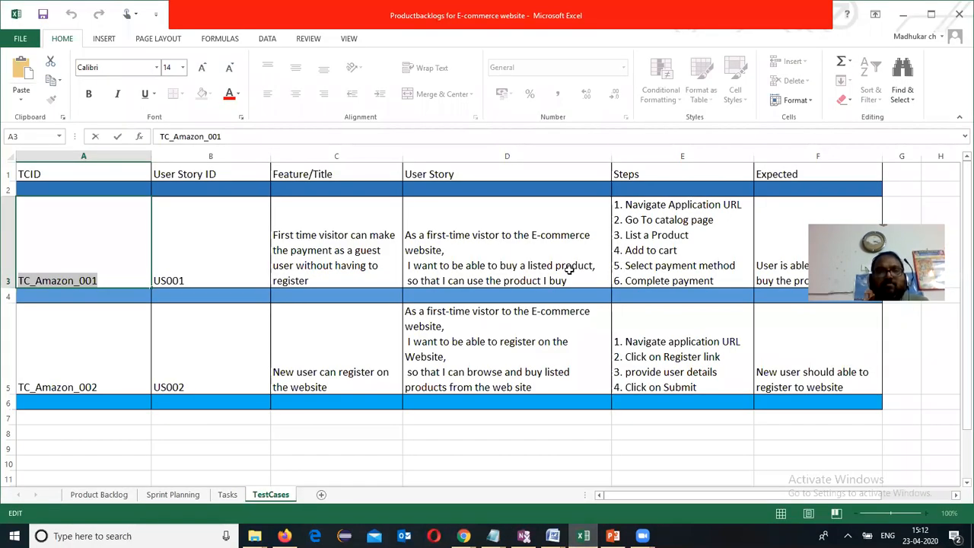
pyautogui.doubleClick(548, 255)
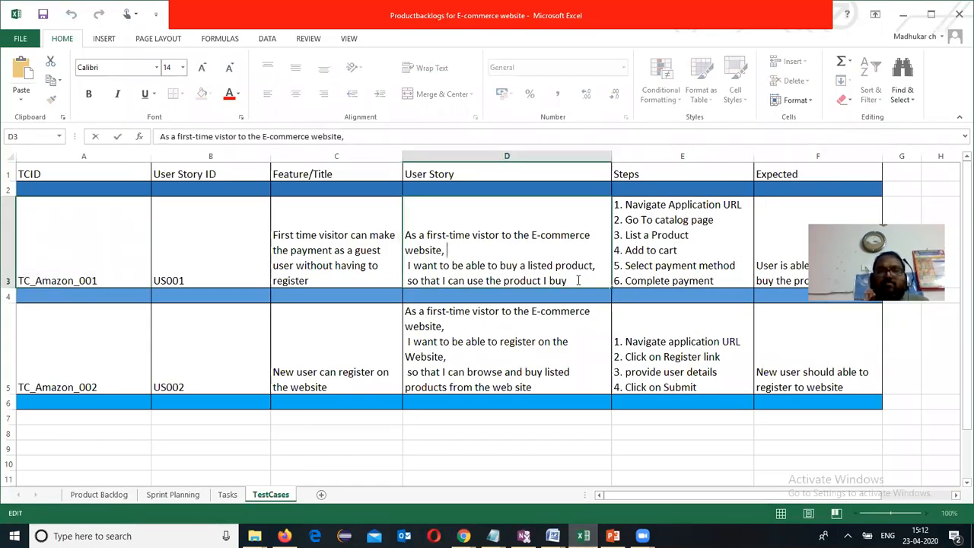
pyautogui.moveTo(572, 281); pyautogui.dragTo(355, 213)
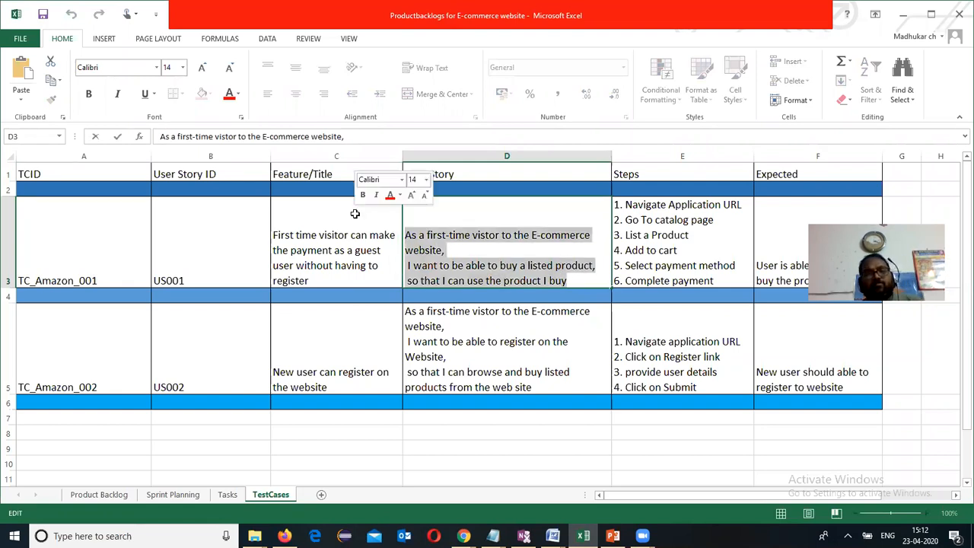
pyautogui.hotkey('ctrl', 'c')
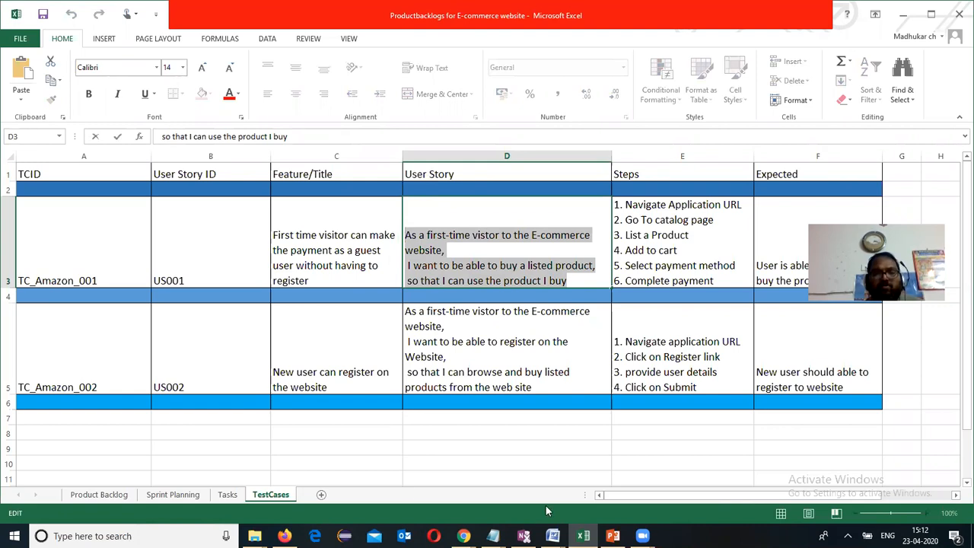
pyautogui.moveTo(583, 536)
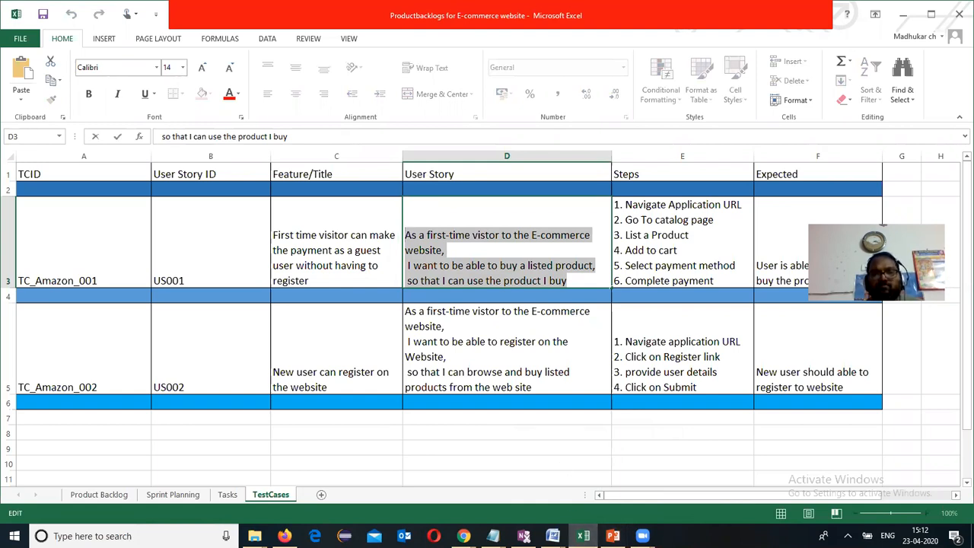
pyautogui.moveTo(463, 536)
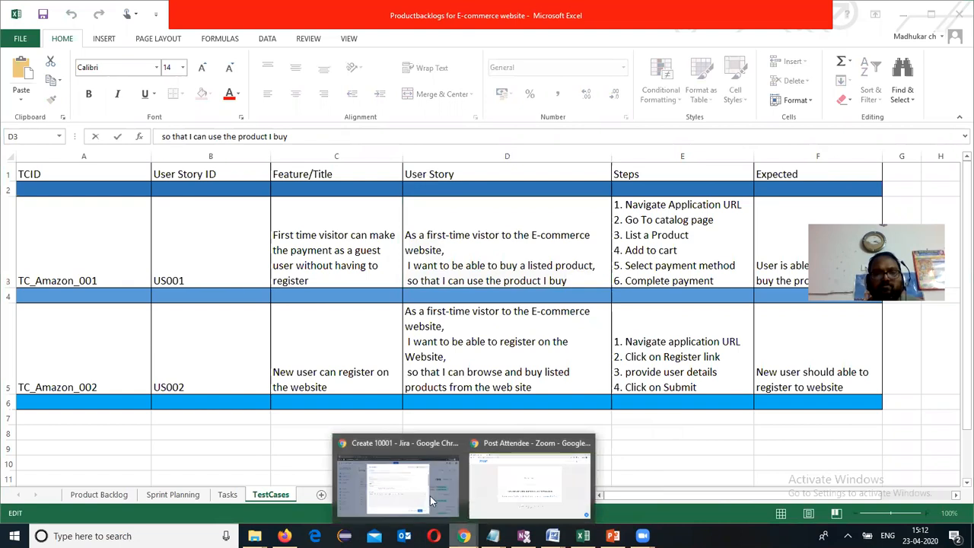
pyautogui.click(397, 475)
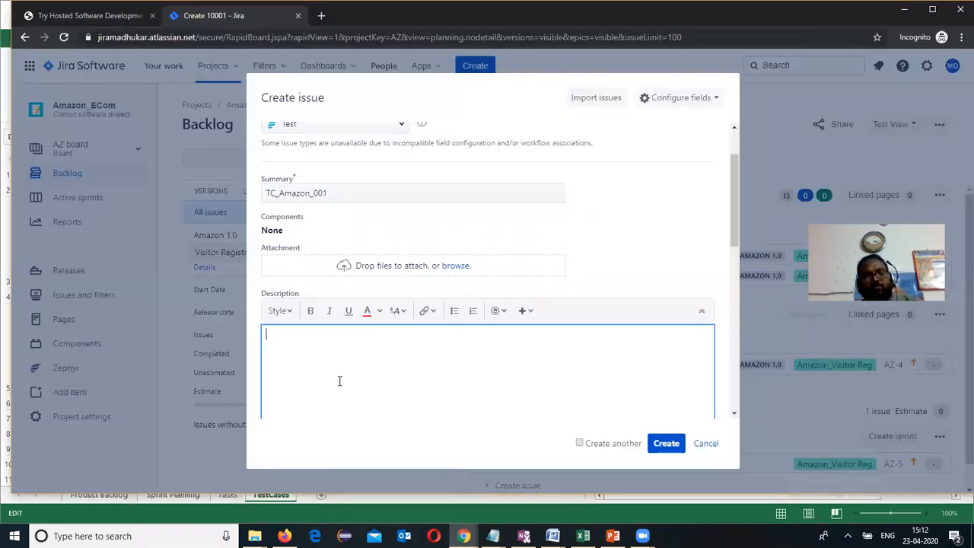
pyautogui.hotkey('ctrl', 'v')
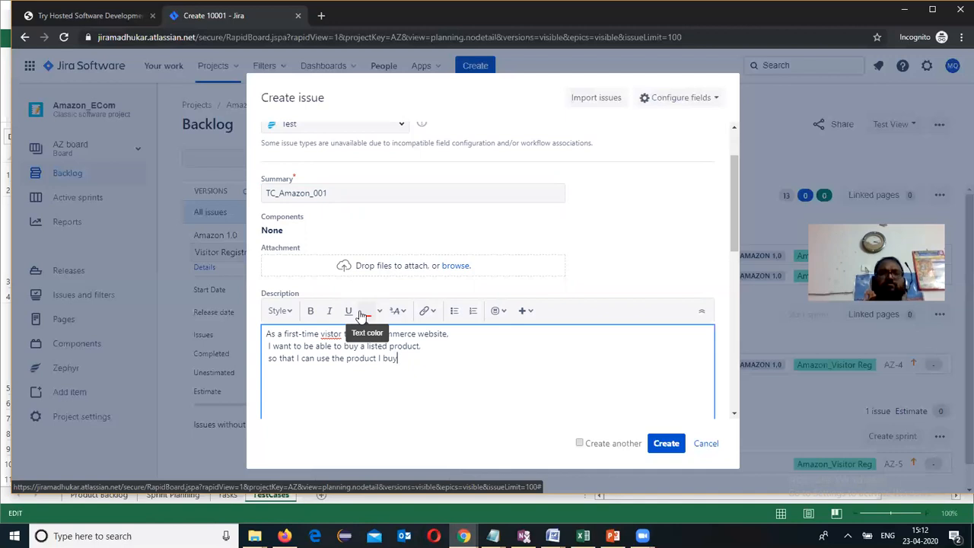
# Replace the description's opening "As a" with "This TC to verify" and correct the misspelled word to "visitor"
pyautogui.moveTo(282, 339); pyautogui.dragTo(233, 335)
pyautogui.write('This TC to verify')
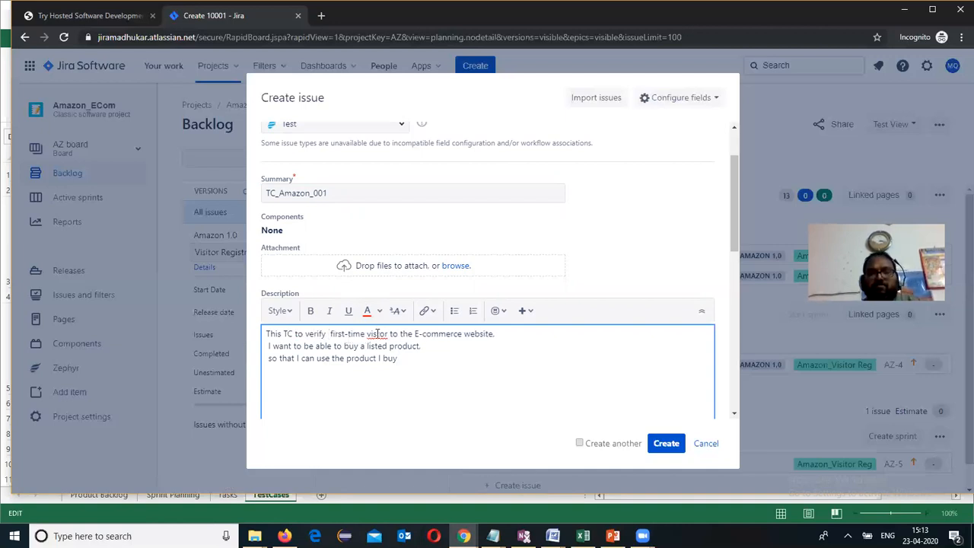
pyautogui.click(378, 334)
pyautogui.write('it')
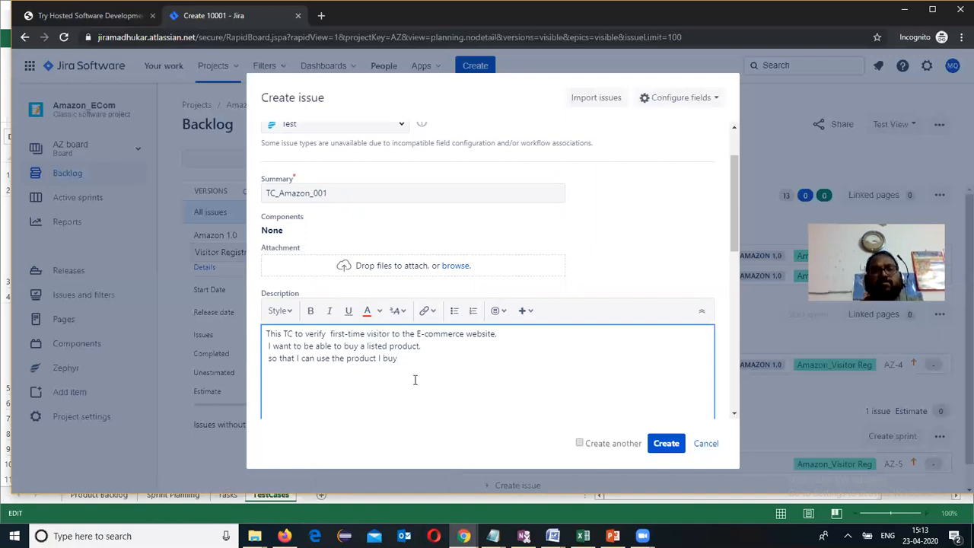
# Set the fix version to Amazon 1.0 and the sprint to AZ Sprint 1, and create the TC_Amazon_001 issue
pyautogui.moveTo(732, 201); pyautogui.dragTo(736, 324)
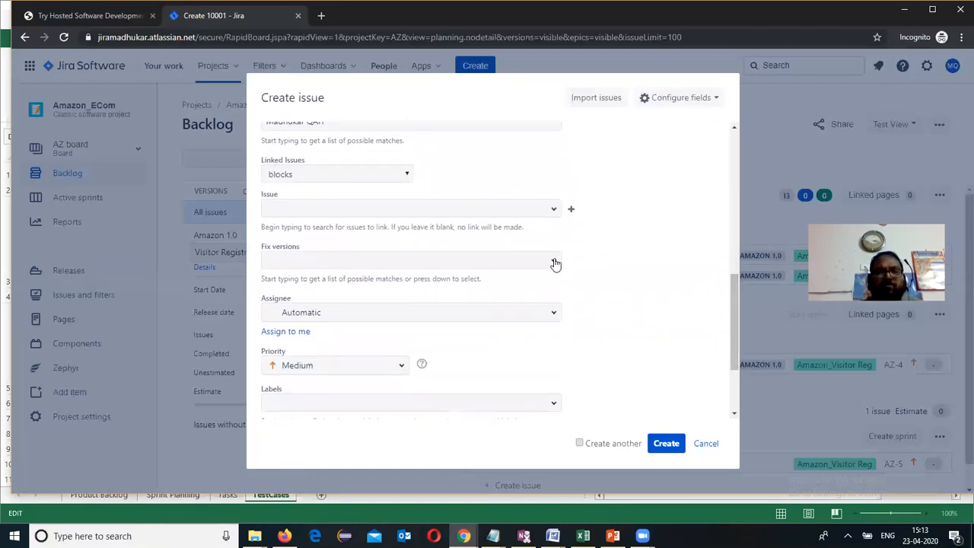
pyautogui.click(556, 264)
pyautogui.click(290, 317)
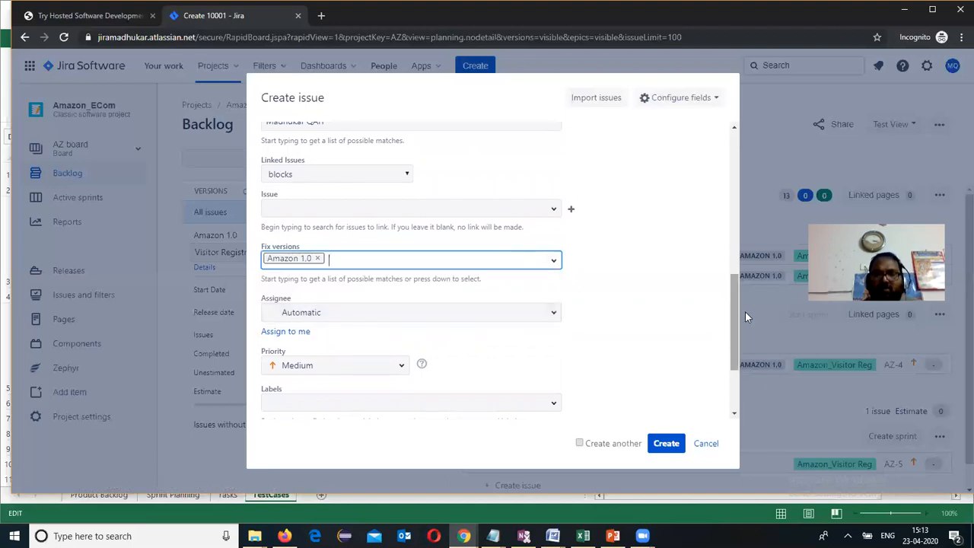
pyautogui.moveTo(738, 312); pyautogui.dragTo(744, 388)
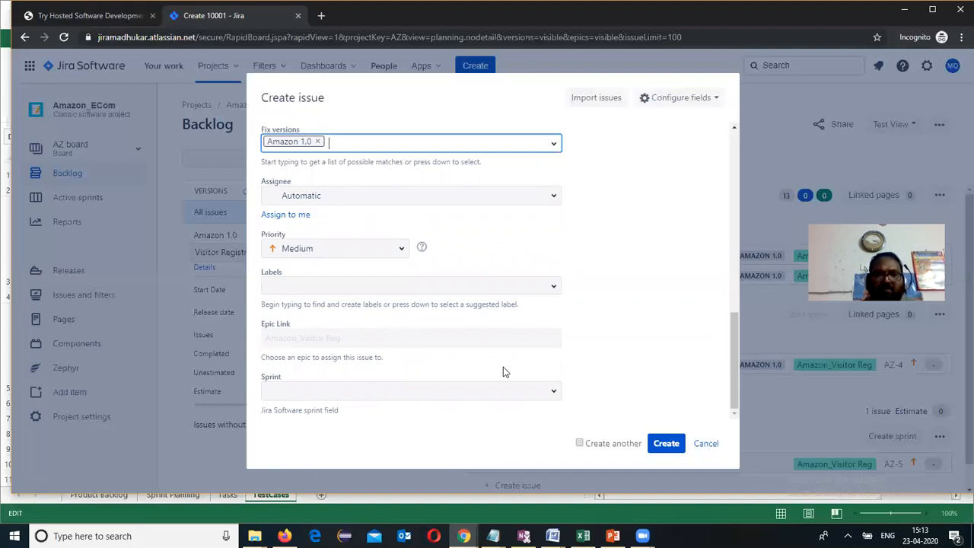
pyautogui.click(554, 391)
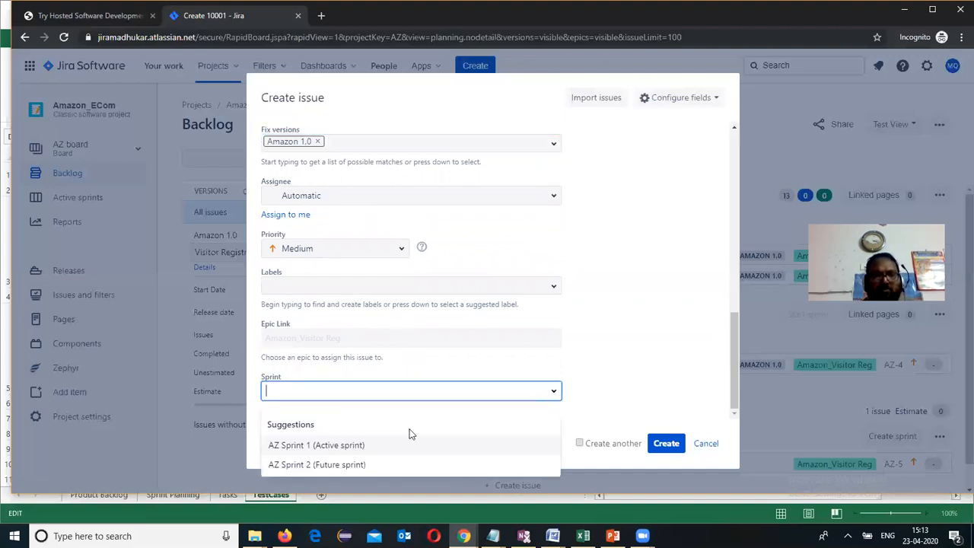
pyautogui.click(289, 444)
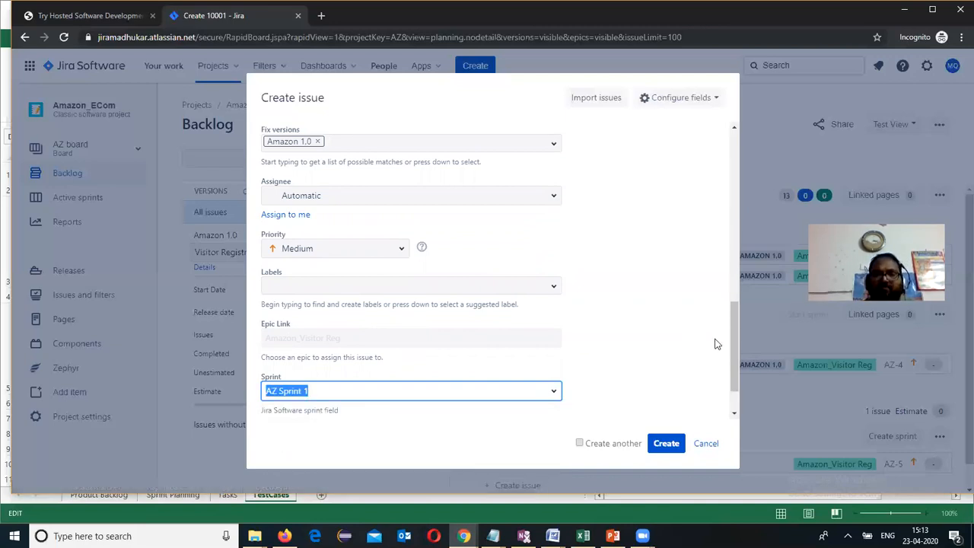
pyautogui.click(666, 444)
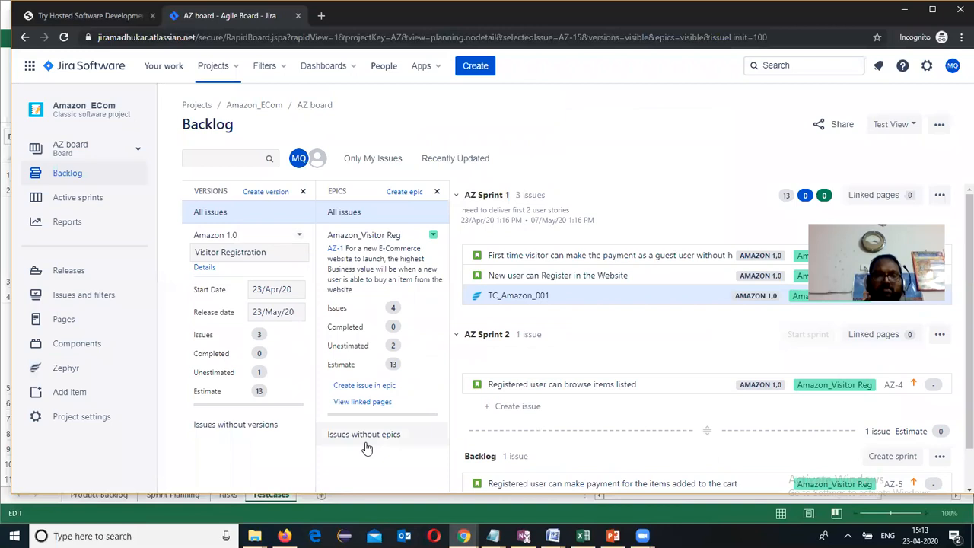
# Start another Test issue in the Amazon_Visitor Reg epic and copy the ID TC_Amazon_002 from the Excel sheet into its summary
pyautogui.click(365, 386)
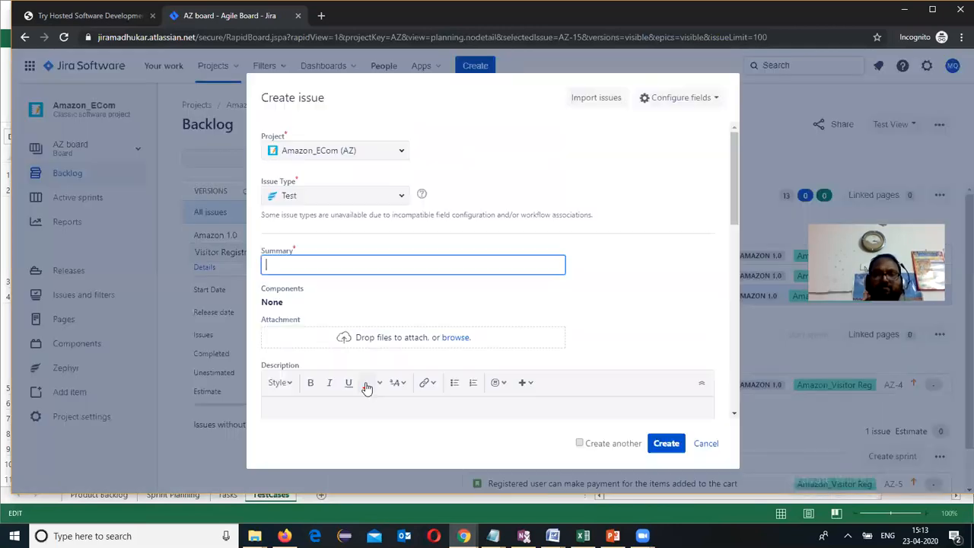
pyautogui.click(583, 536)
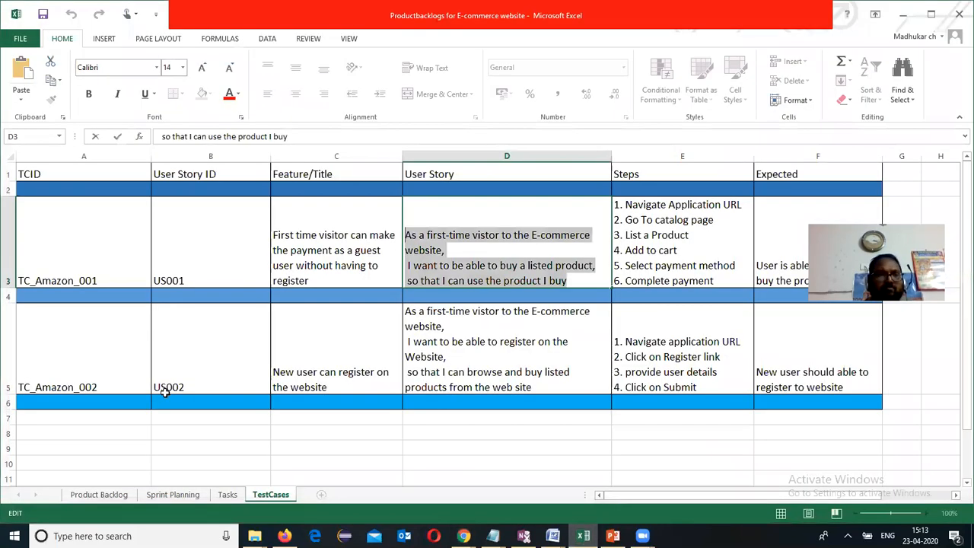
pyautogui.doubleClick(124, 387)
pyautogui.moveTo(124, 388); pyautogui.dragTo(7, 361)
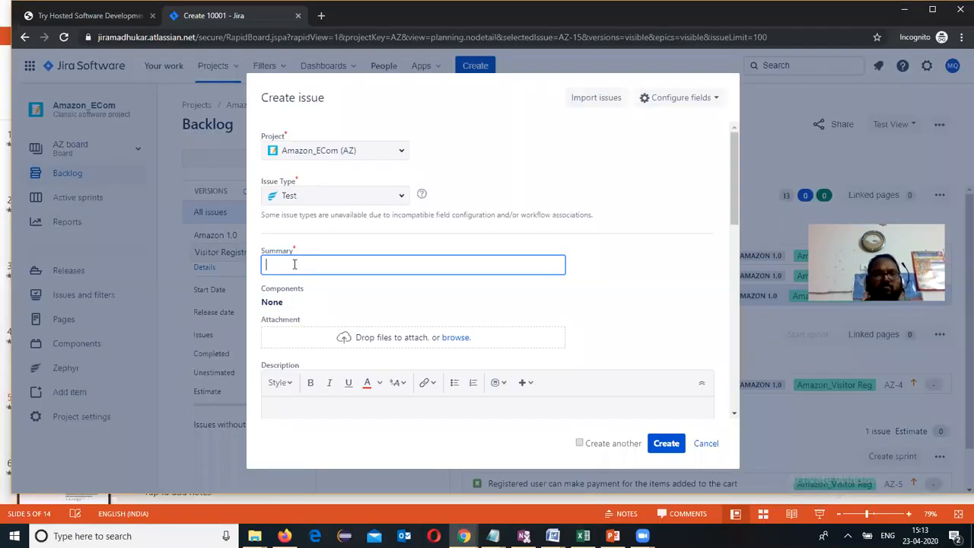
pyautogui.click(294, 264)
pyautogui.hotkey('ctrl', 'v')
# Enter "To verify" in the description, followed by the TC_Amazon_002 feature title "New user can register on the website" copied from Excel
pyautogui.click(320, 411)
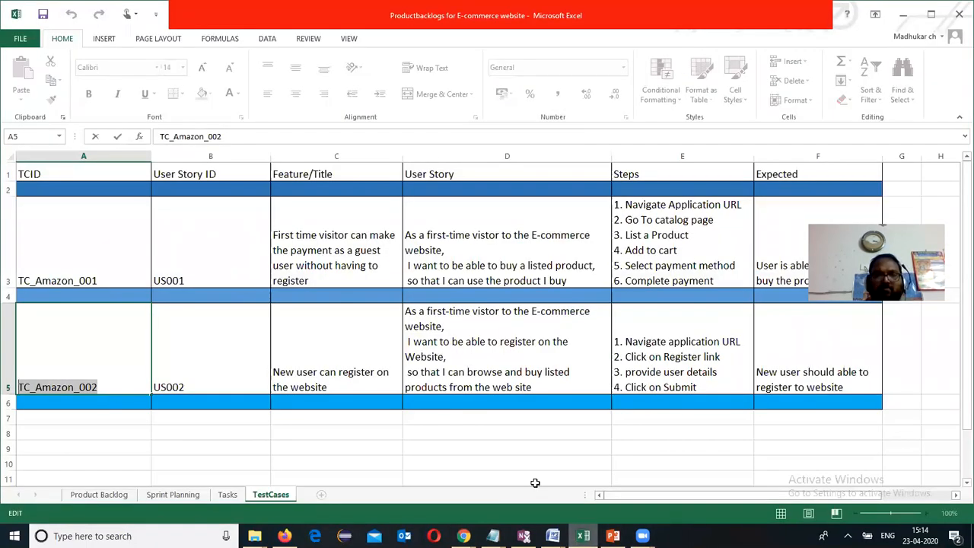
pyautogui.click(583, 536)
pyautogui.doubleClick(337, 385)
pyautogui.moveTo(337, 385); pyautogui.dragTo(182, 339)
pyautogui.hotkey('ctrl', 'c')
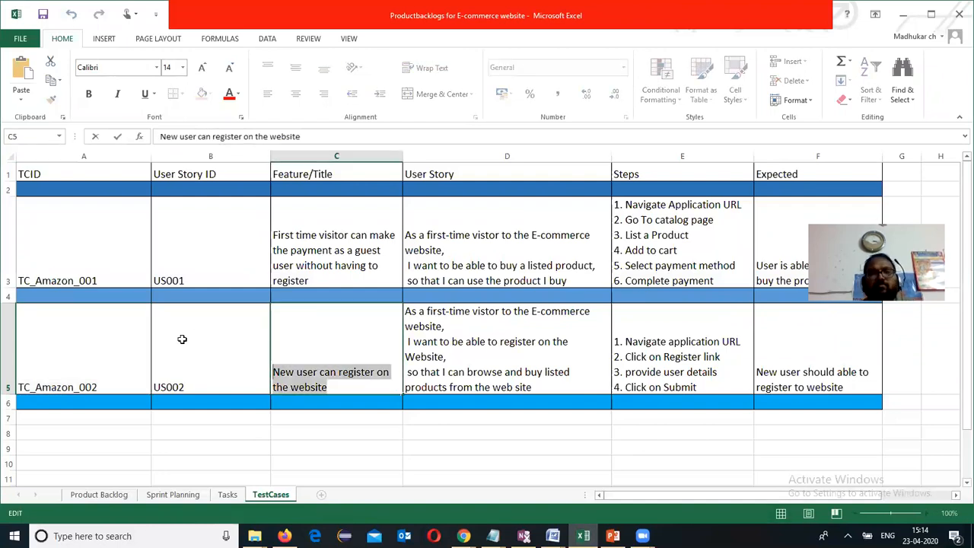
pyautogui.click(903, 14)
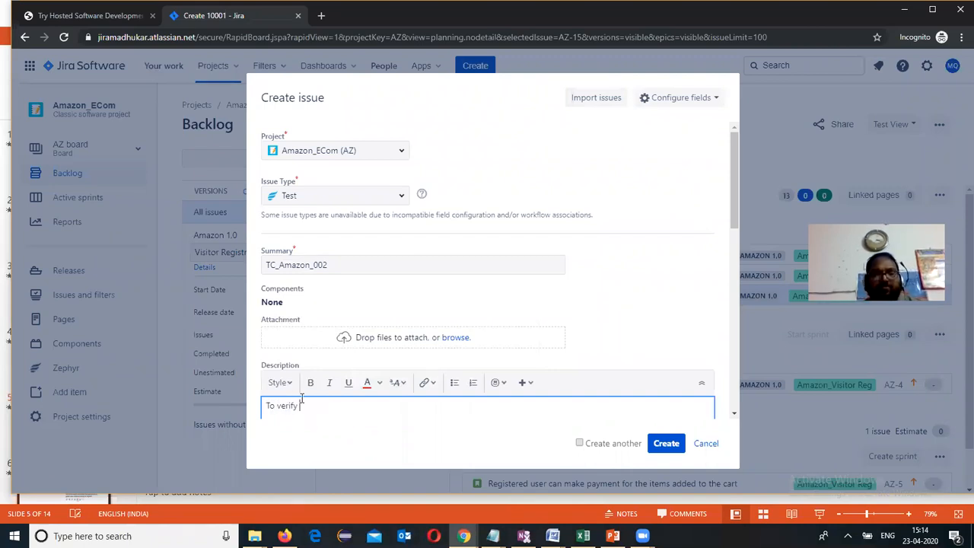
pyautogui.hotkey('ctrl', 'v')
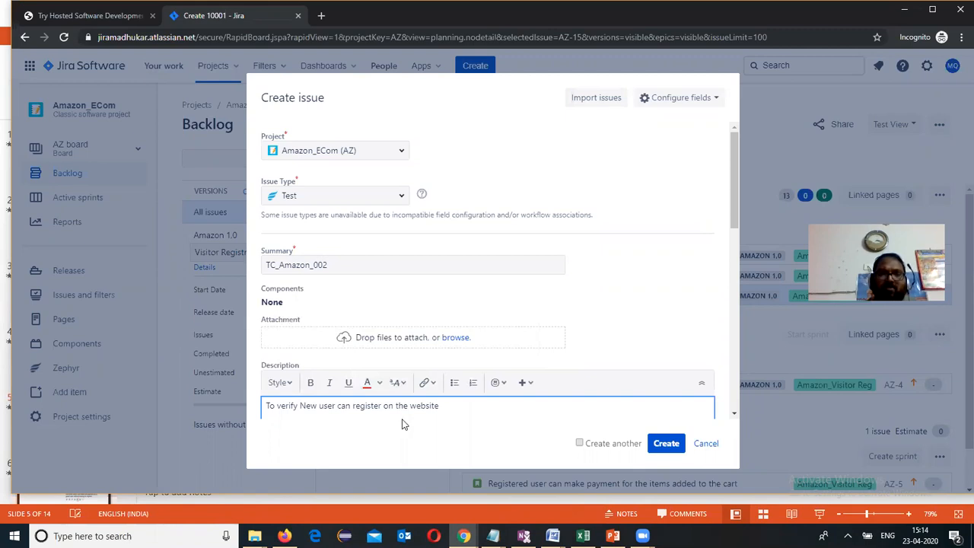
# Assign the TC_Amazon_002 issue to fix version Amazon 1.0 and AZ Sprint 1, and create it
pyautogui.moveTo(735, 200); pyautogui.dragTo(736, 321)
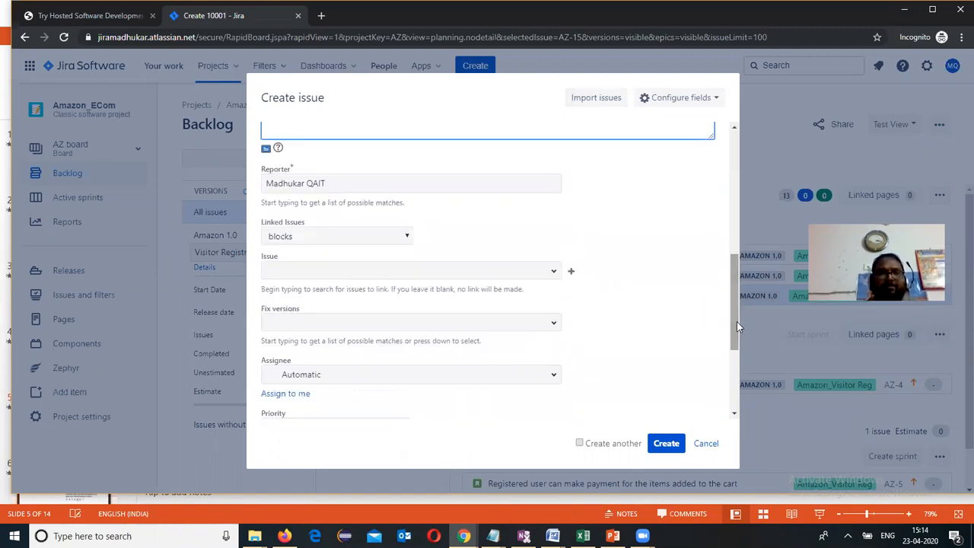
pyautogui.click(557, 327)
pyautogui.click(305, 374)
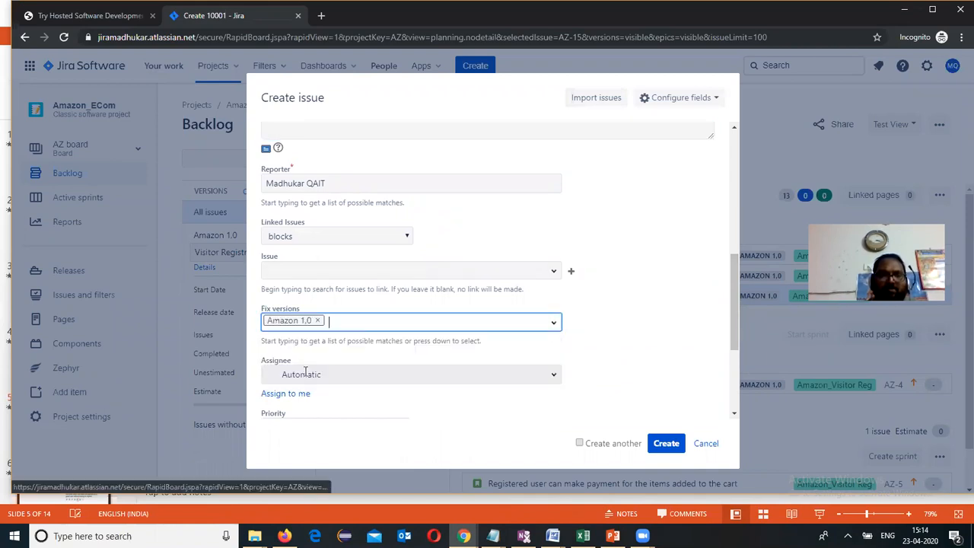
pyautogui.scroll(-3, 731, 271)
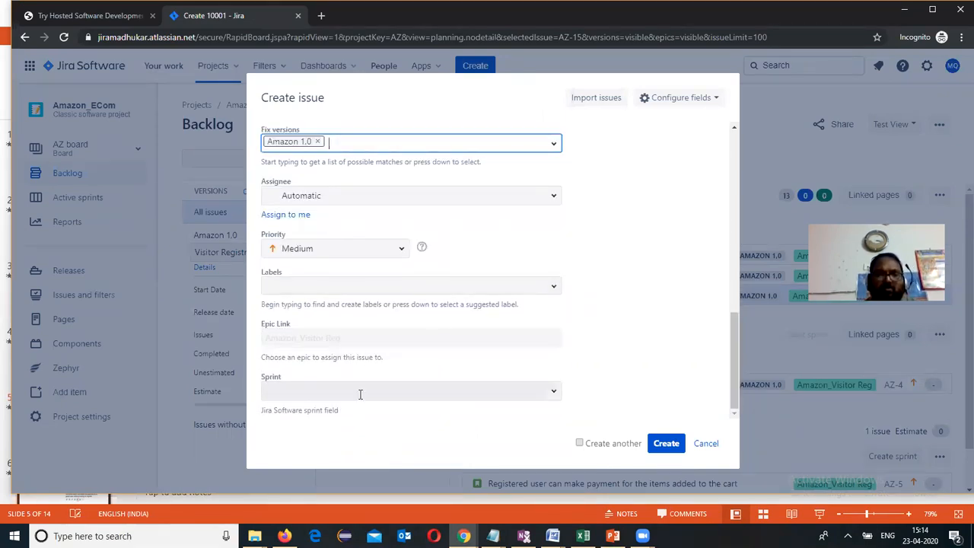
pyautogui.click(551, 394)
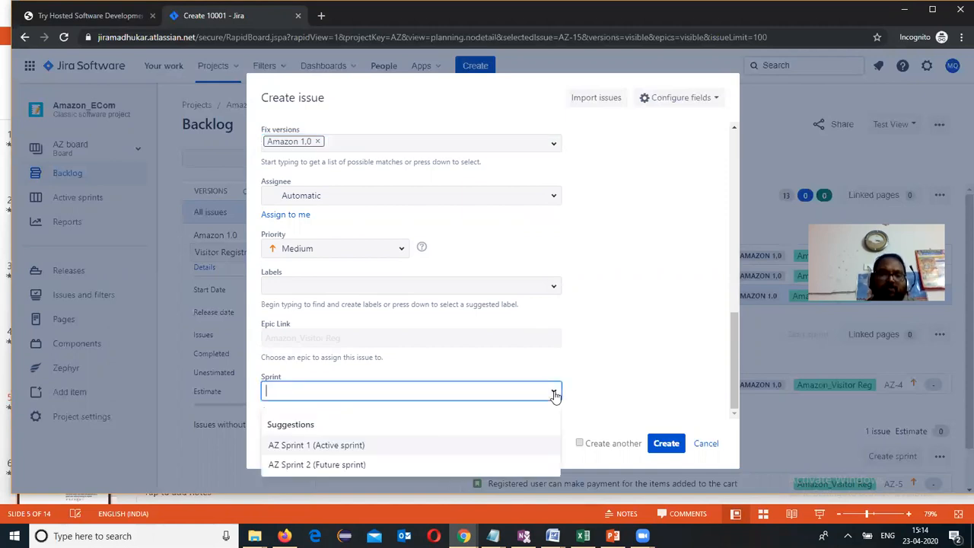
pyautogui.click(321, 446)
pyautogui.scroll(-2, 734, 334)
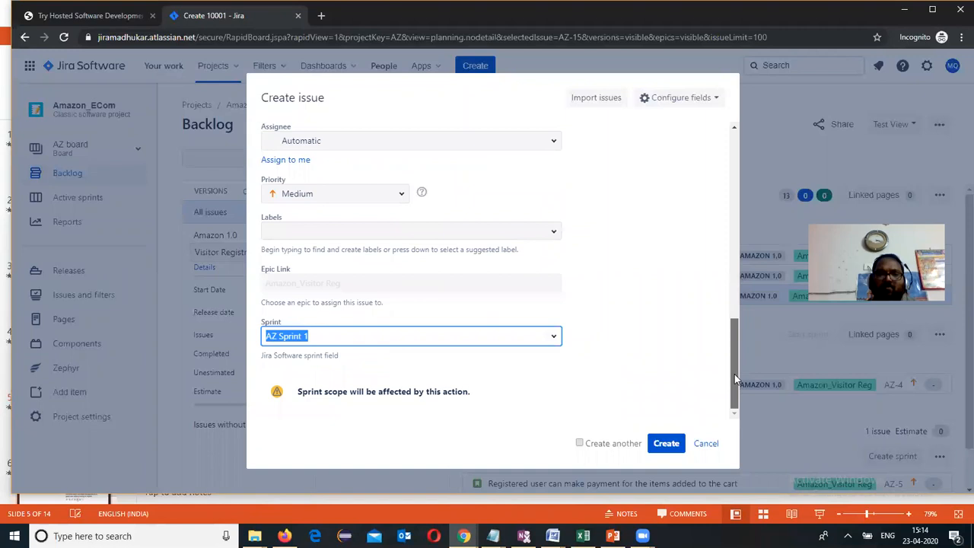
pyautogui.click(672, 444)
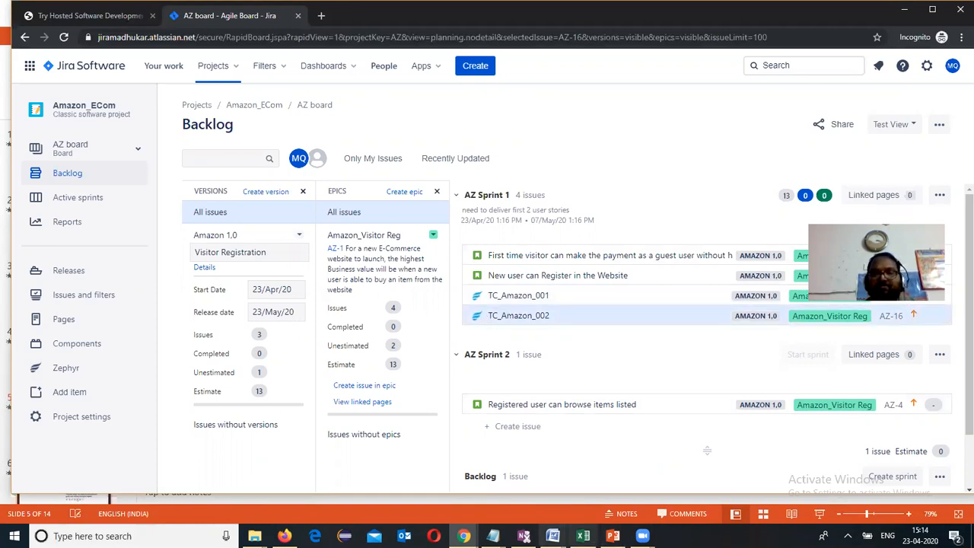
# Switch to the PowerPoint presentation, review the test case creation slide and open the slide on adding steps to test cases
pyautogui.moveTo(553, 536)
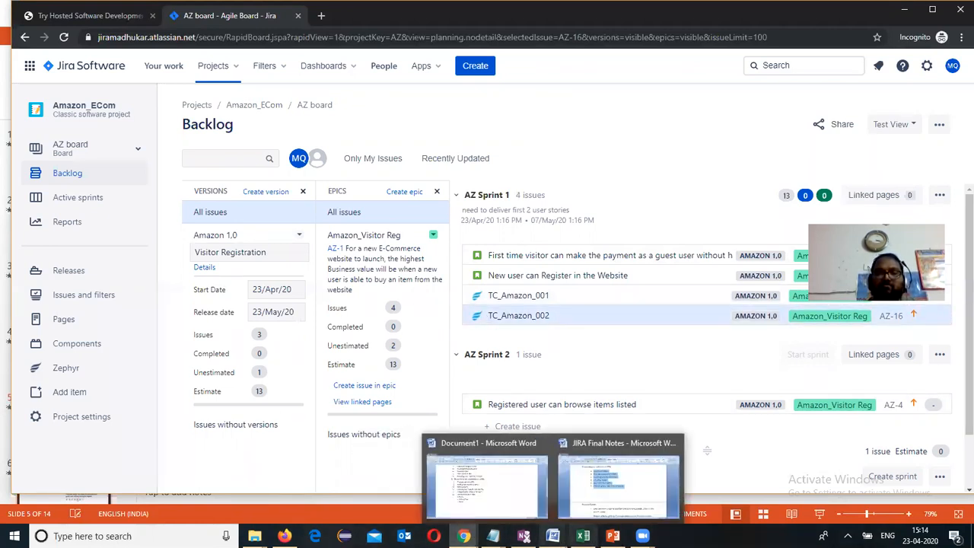
pyautogui.click(613, 536)
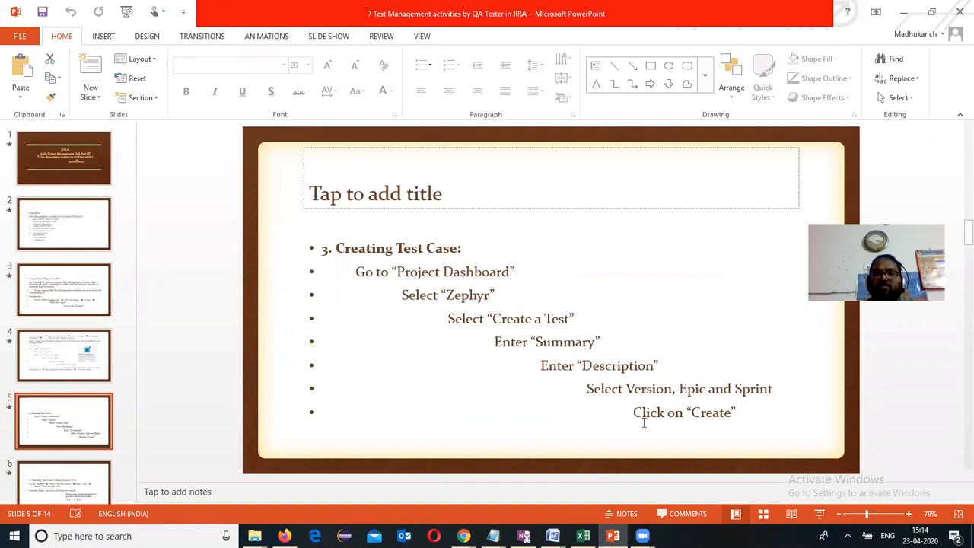
pyautogui.doubleClick(683, 390)
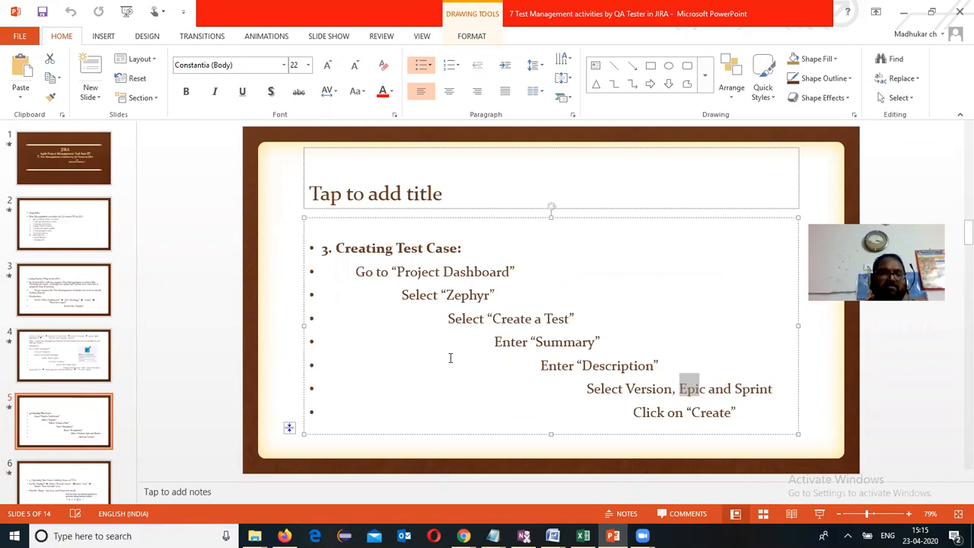
pyautogui.click(33, 483)
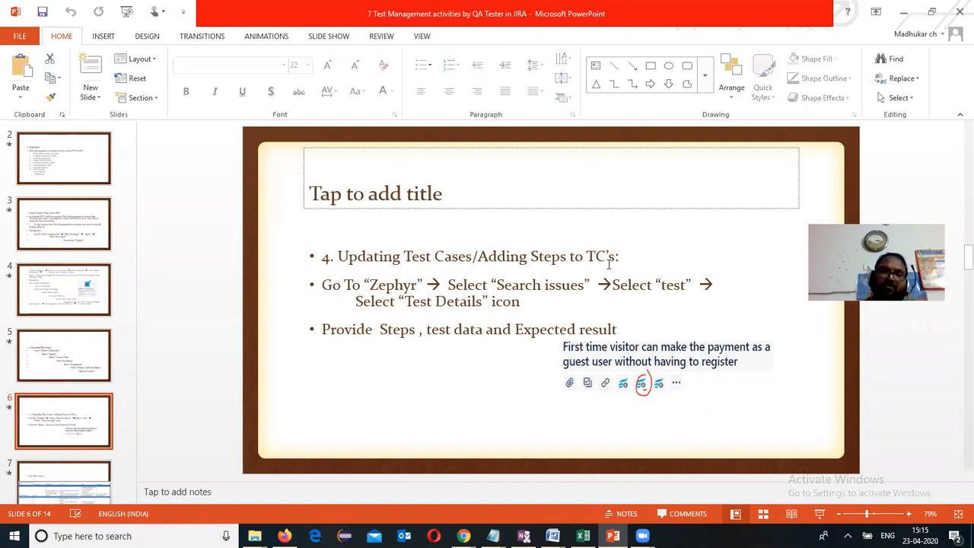
# Switch to the Excel TestCases sheet and review the steps and expected results of TC_Amazon_001 and TC_Amazon_002
pyautogui.click(903, 16)
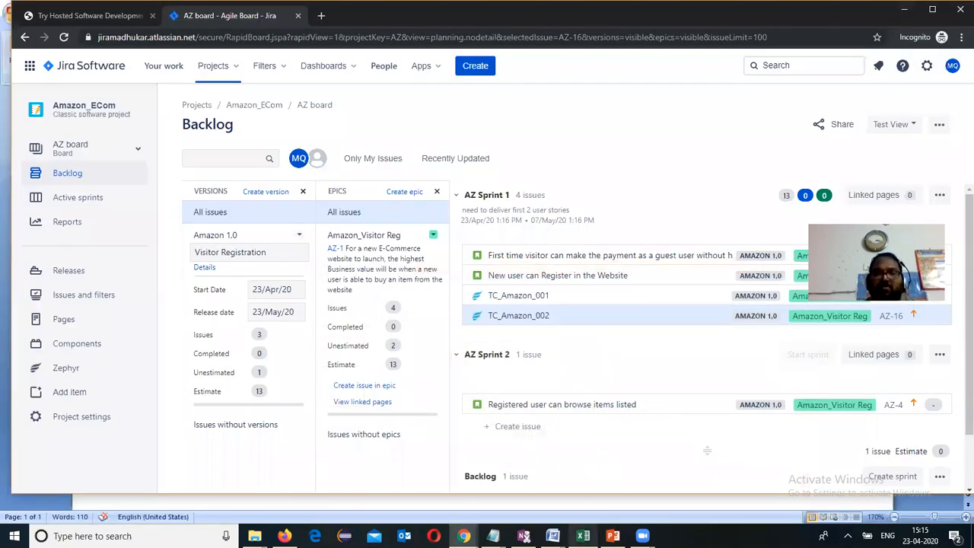
pyautogui.hotkey('alt', 'Tab')
pyautogui.click(58, 246)
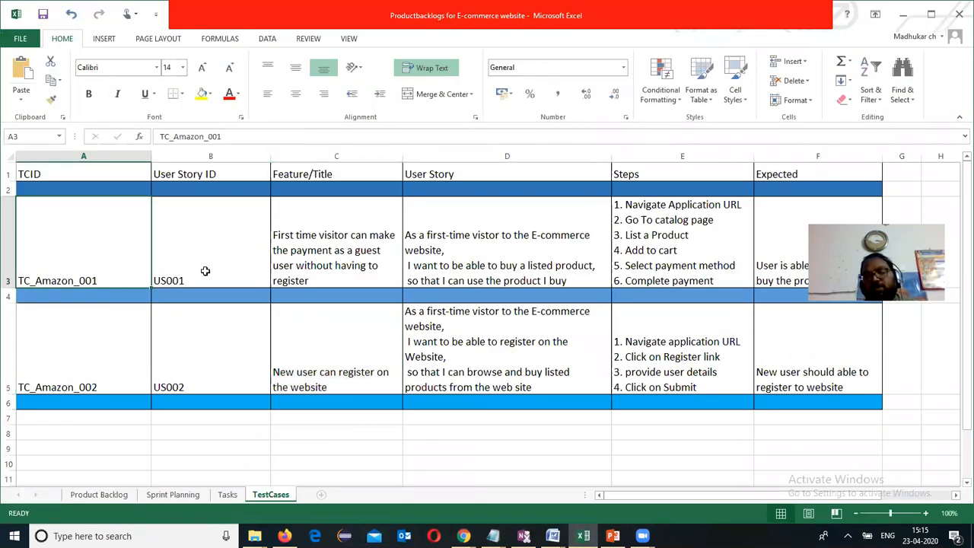
pyautogui.click(677, 220)
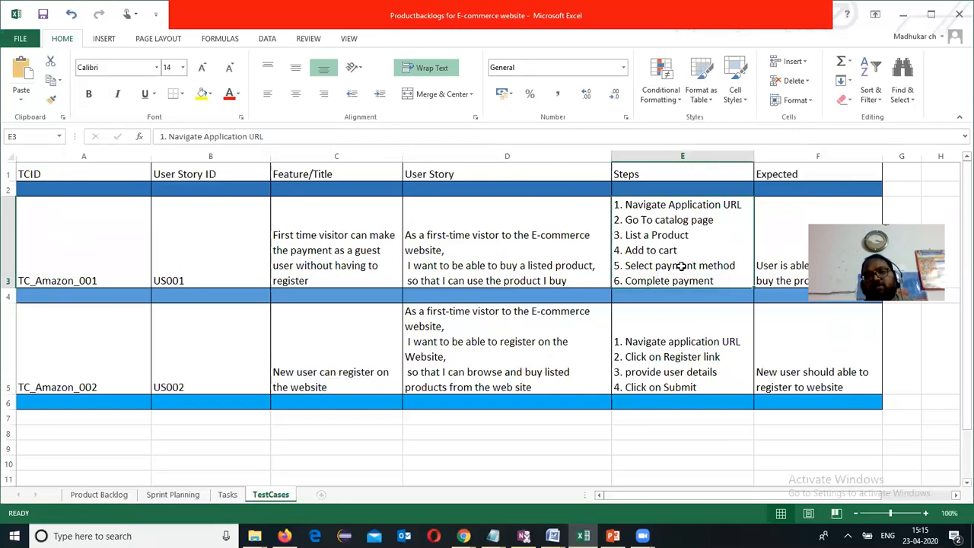
pyautogui.click(681, 314)
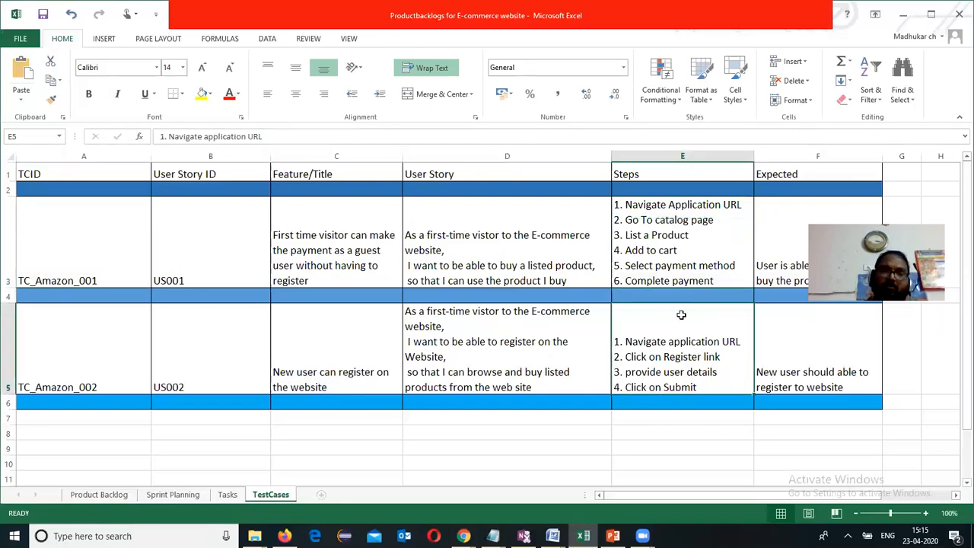
pyautogui.click(654, 174)
pyautogui.click(652, 217)
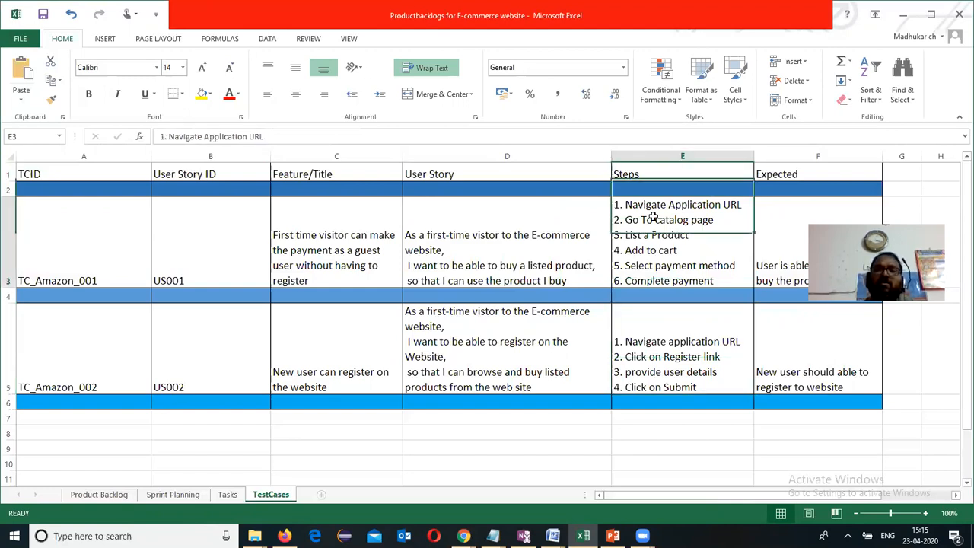
pyautogui.click(773, 198)
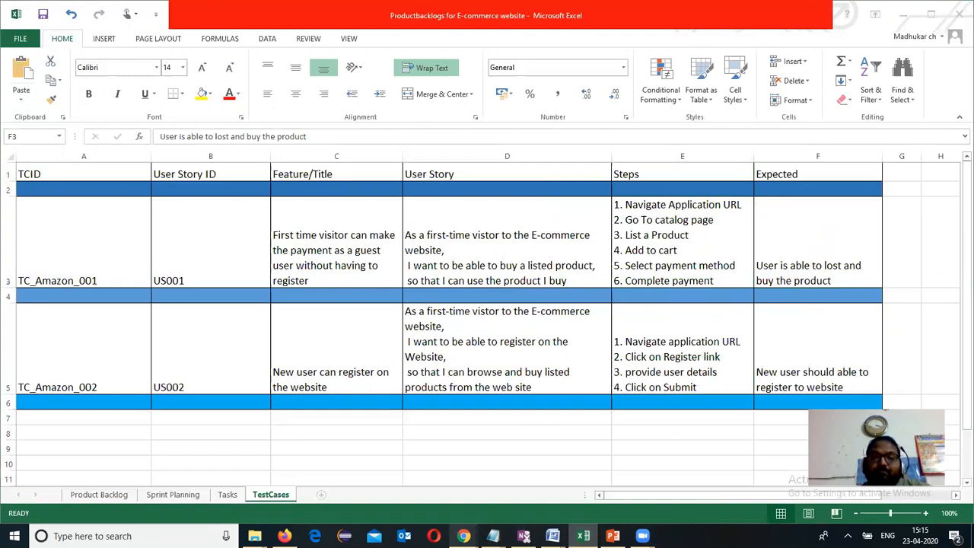
# Return to the Jira backlog, view the details of the story "New user can Register in the Website", and reload the backlog
pyautogui.moveTo(464, 535)
pyautogui.click(510, 510)
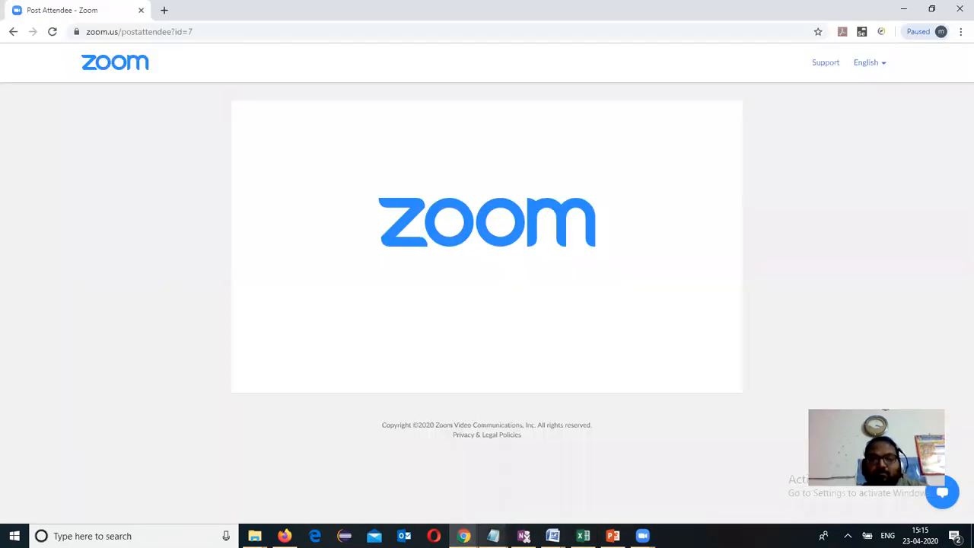
pyautogui.click(418, 495)
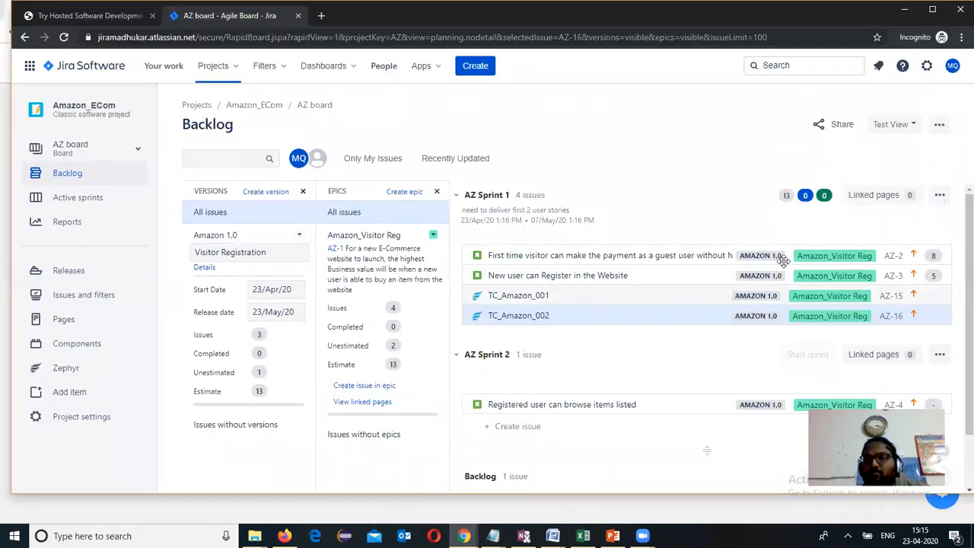
pyautogui.doubleClick(678, 295)
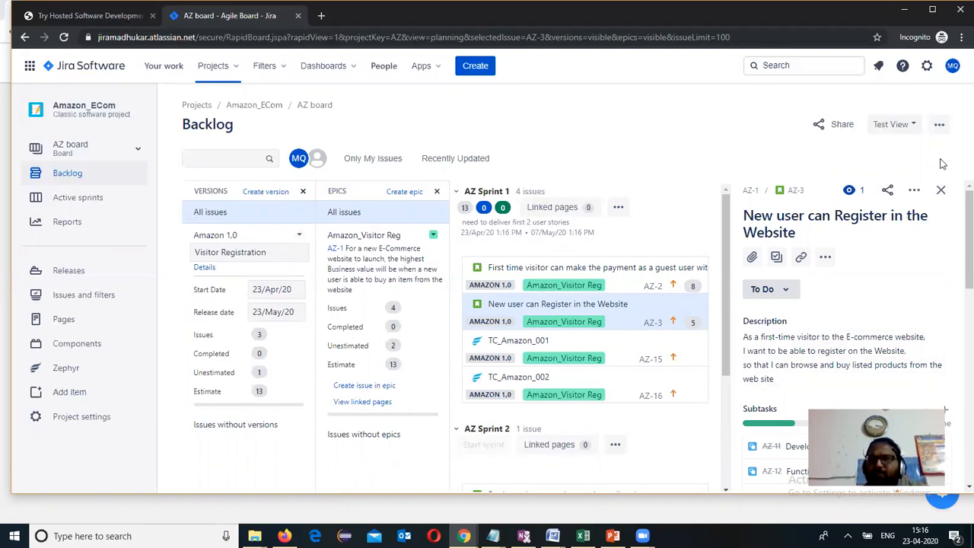
pyautogui.click(942, 191)
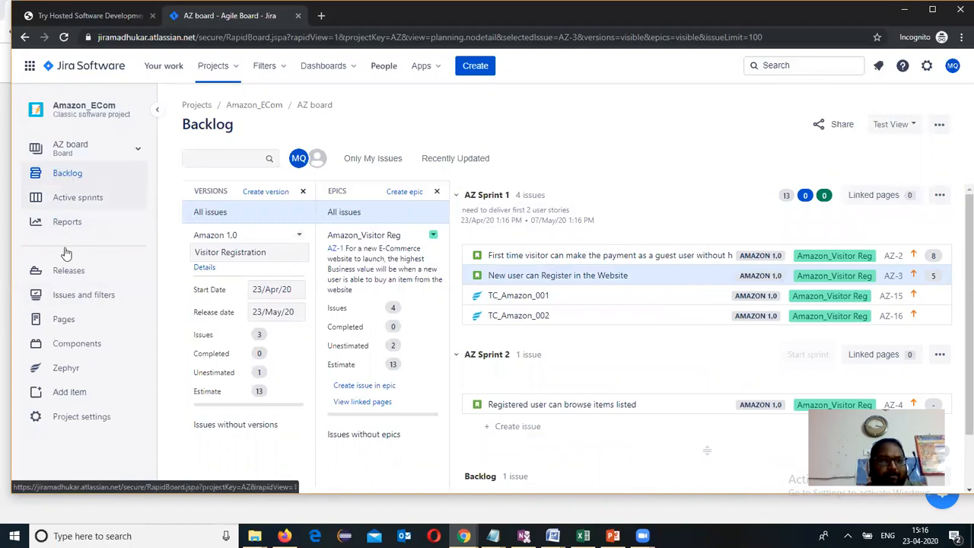
pyautogui.click(68, 176)
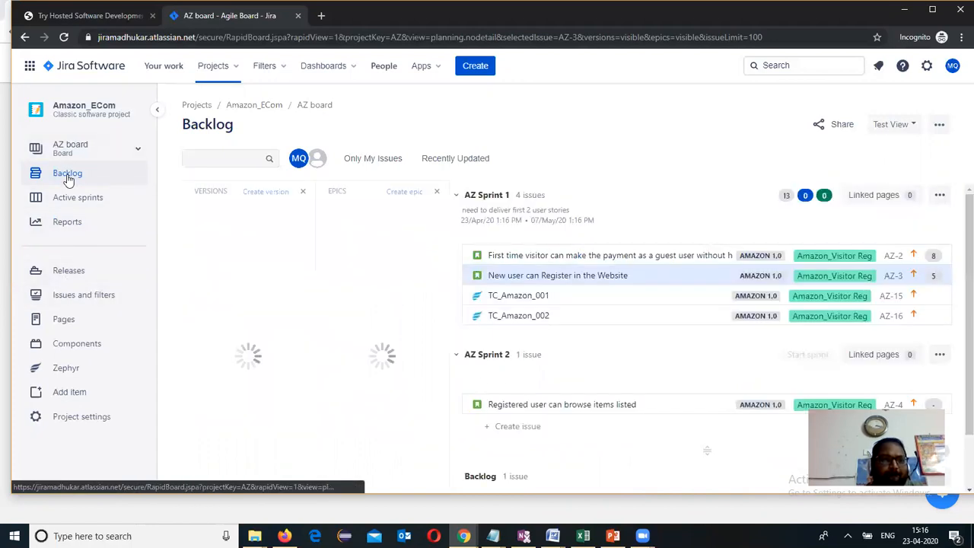
# Open Zephyr's test creation form, examine its fix version, sprint and epic link fields, and cancel it
pyautogui.click(68, 368)
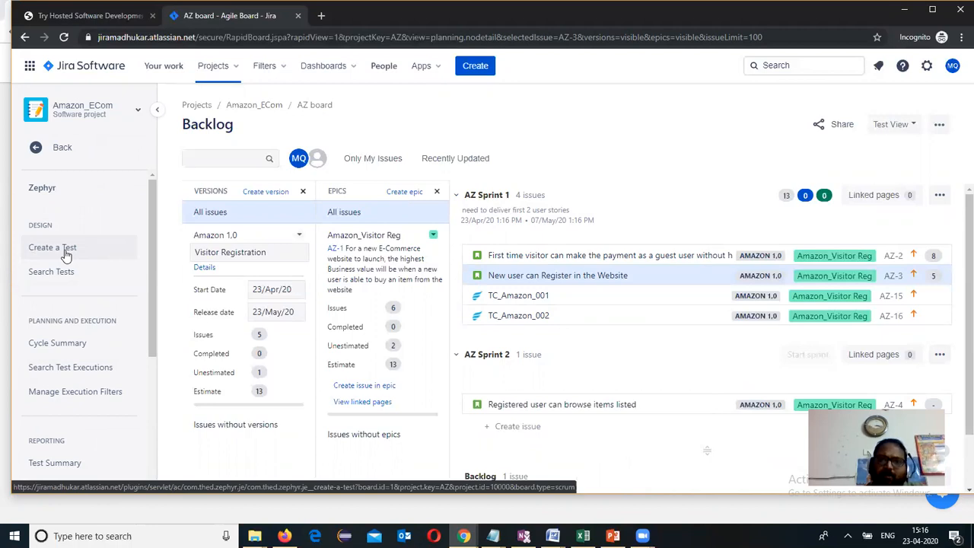
pyautogui.click(65, 252)
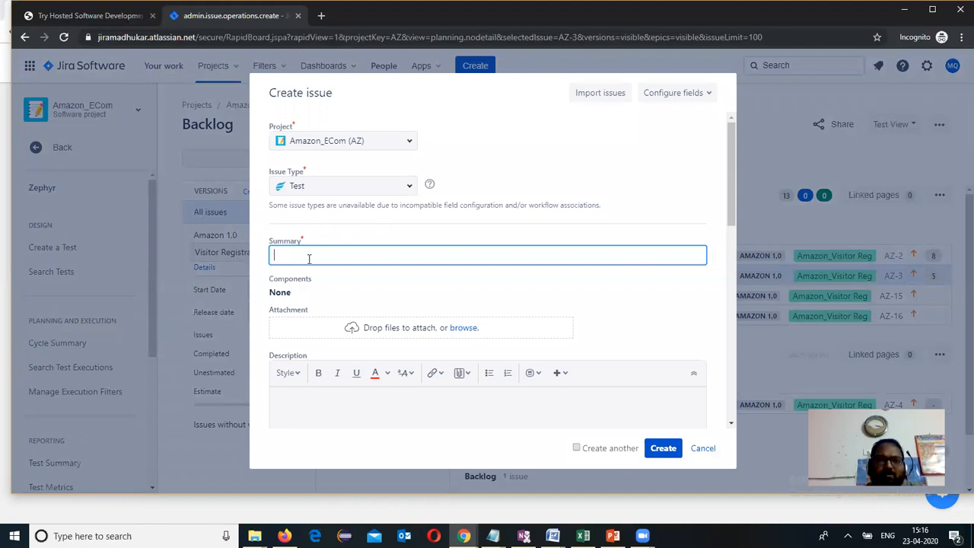
pyautogui.moveTo(732, 152); pyautogui.dragTo(735, 275)
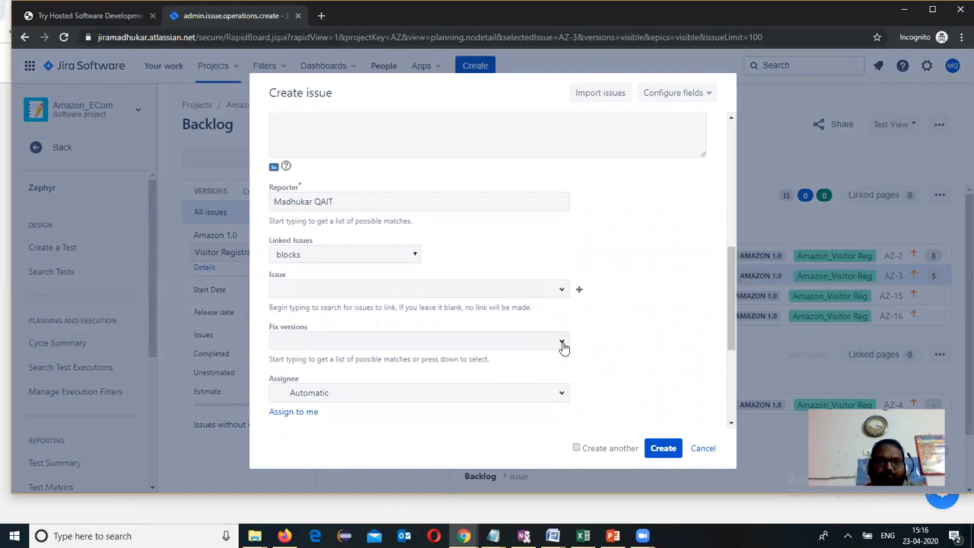
pyautogui.click(561, 342)
pyautogui.click(704, 229)
pyautogui.moveTo(731, 270); pyautogui.dragTo(725, 366)
pyautogui.click(561, 382)
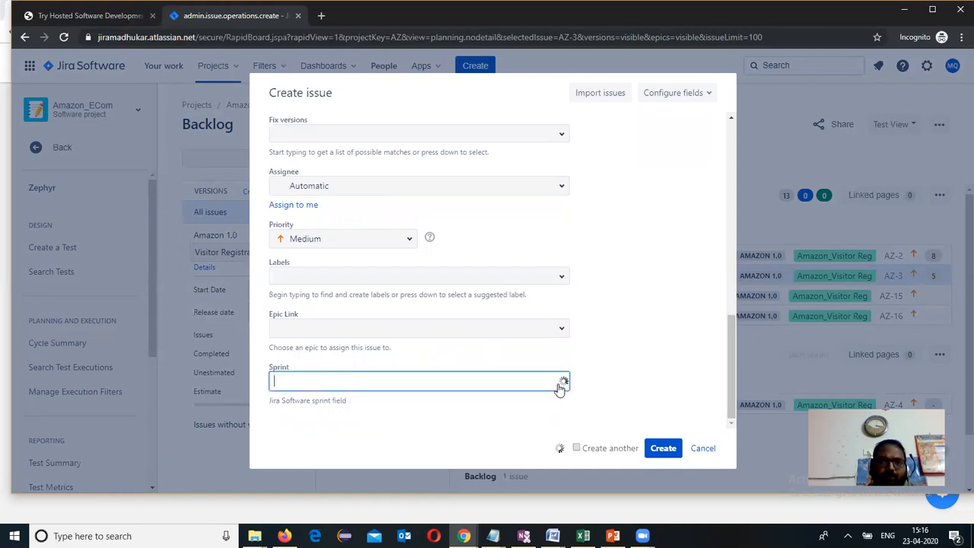
pyautogui.click(561, 330)
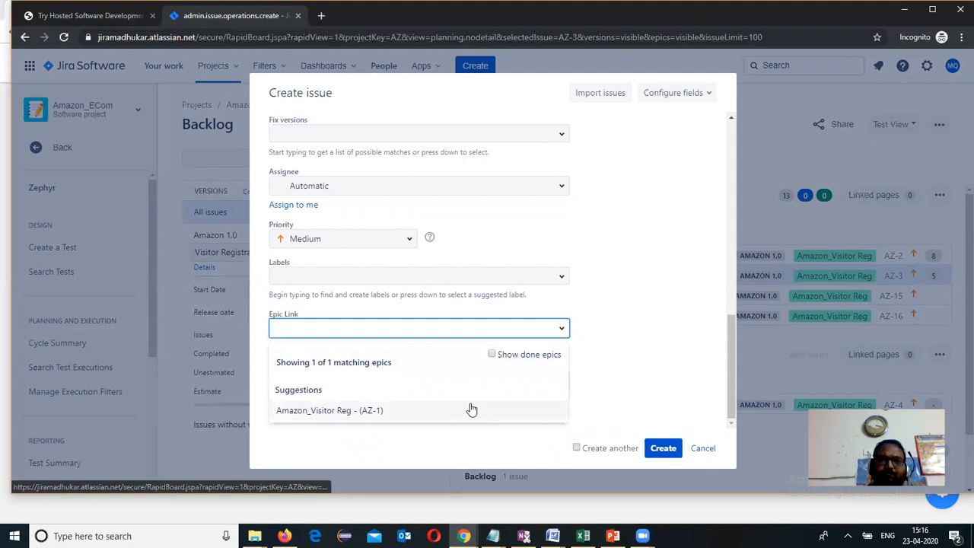
pyautogui.click(657, 231)
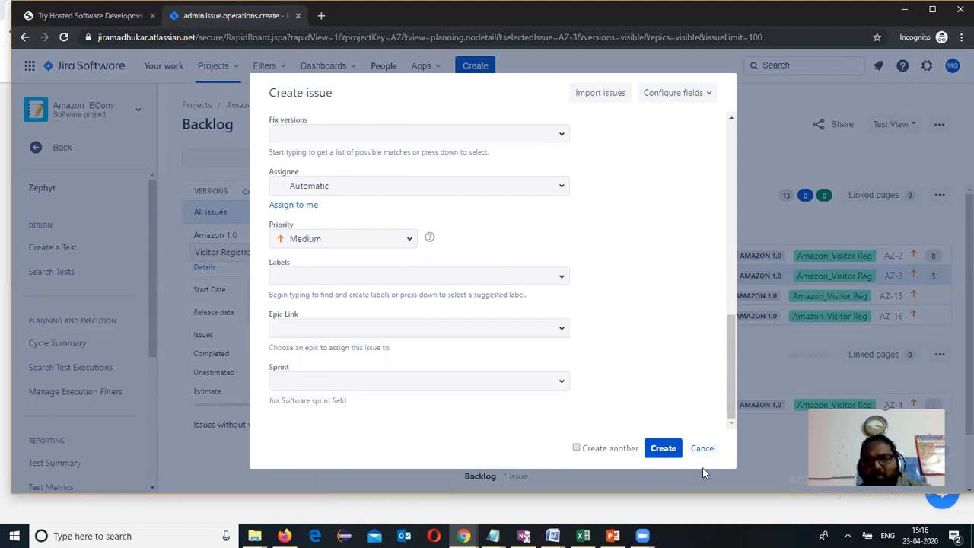
pyautogui.click(702, 447)
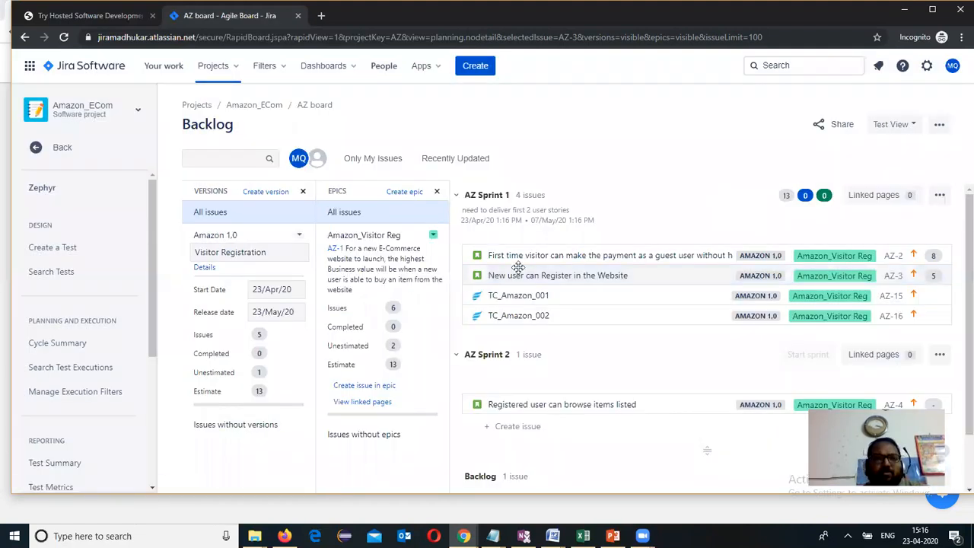
# Open TC_Amazon_002 from the Zephyr test search and display the step, data and result fields of its Test Details
pyautogui.click(56, 275)
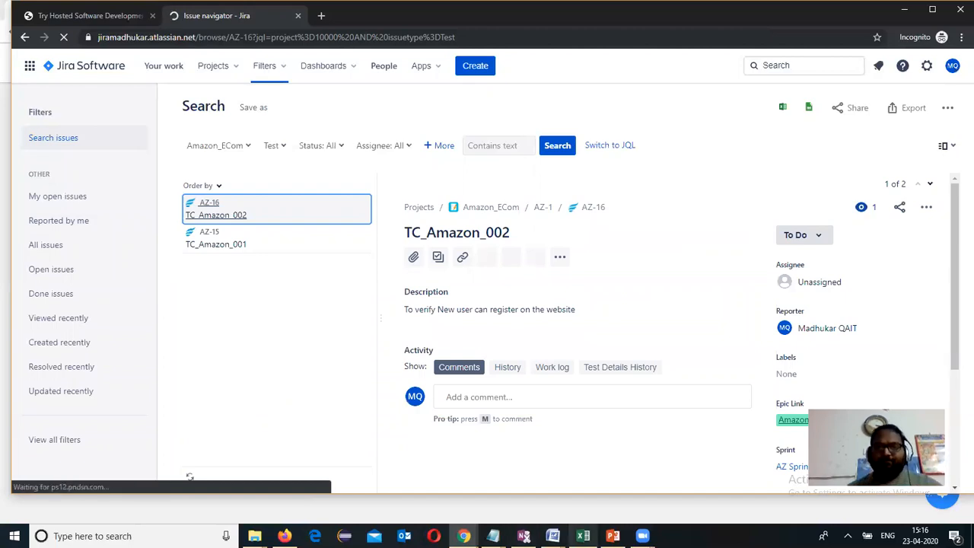
pyautogui.click(613, 535)
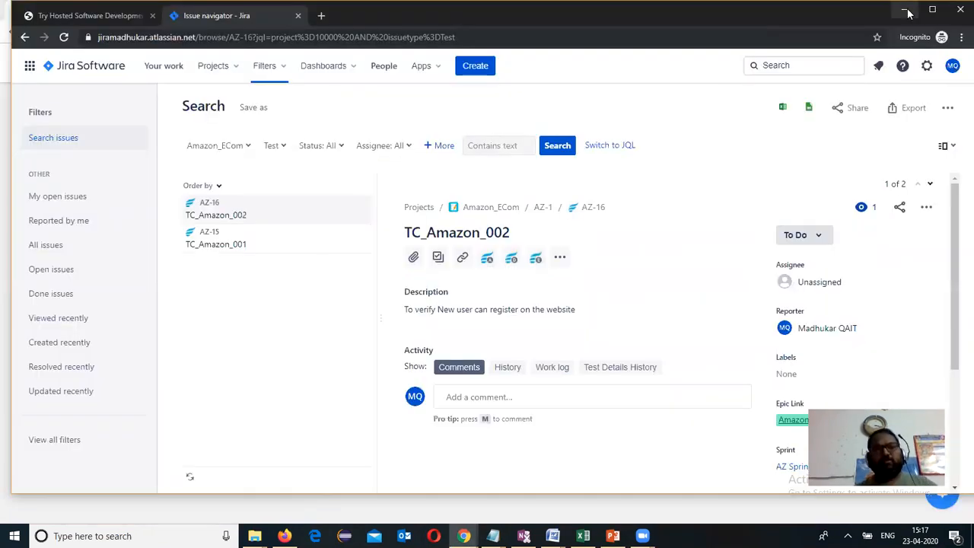
pyautogui.click(903, 12)
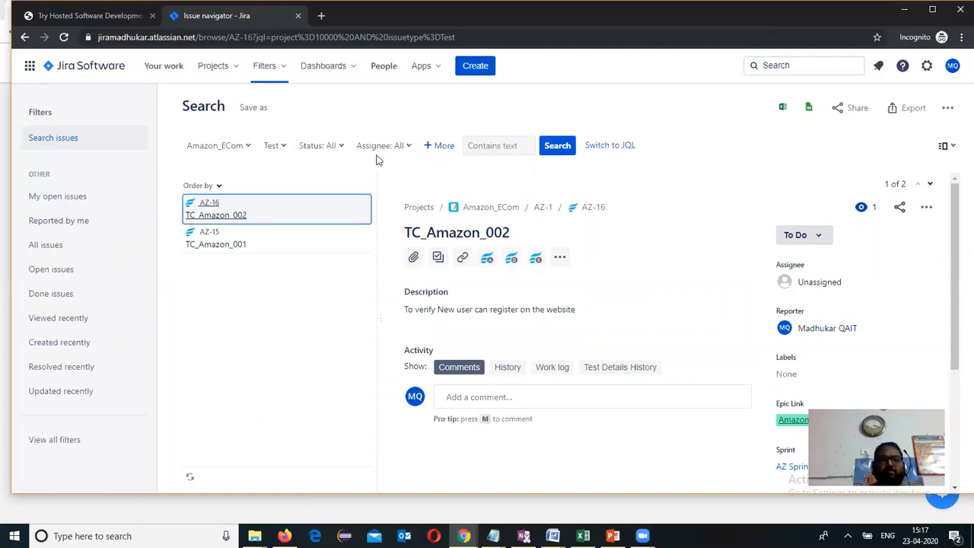
pyautogui.click(261, 216)
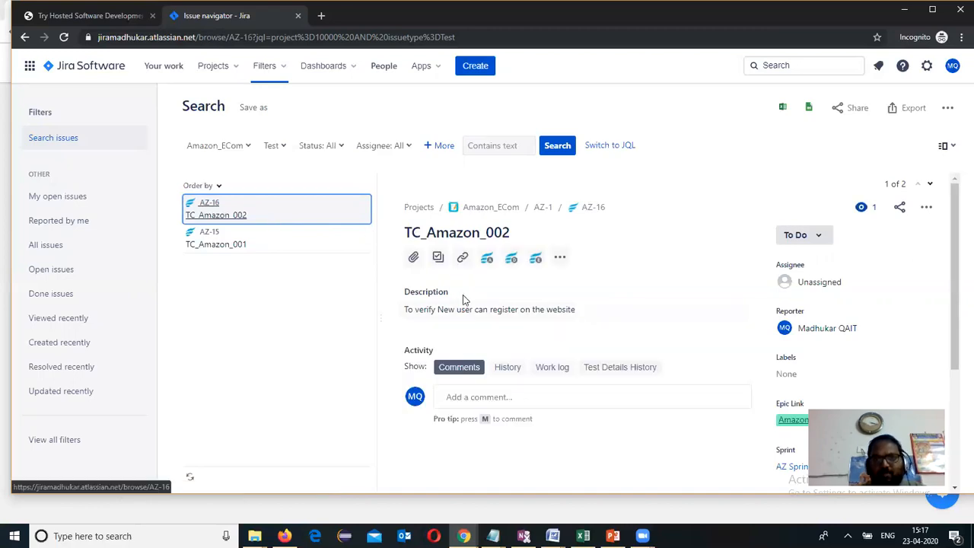
pyautogui.click(511, 259)
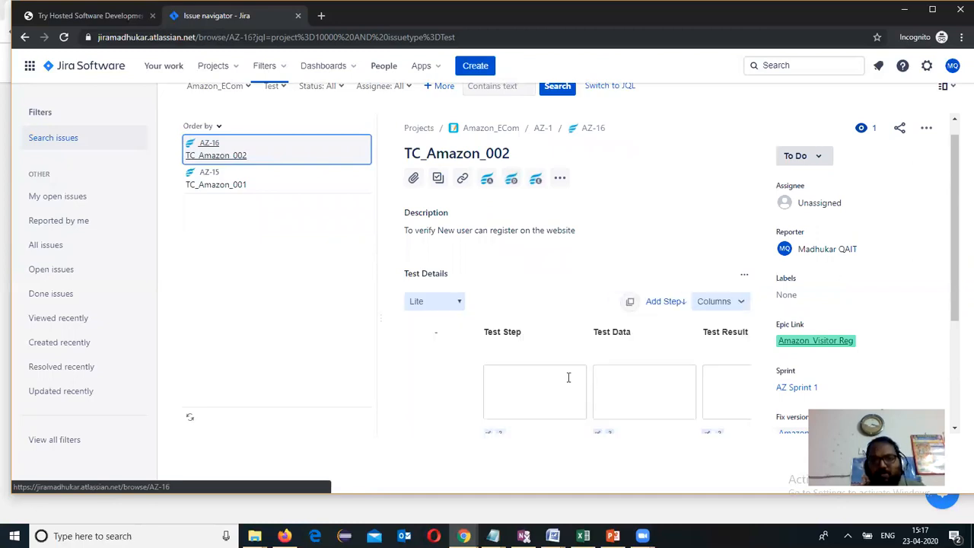
pyautogui.moveTo(951, 213); pyautogui.dragTo(957, 281)
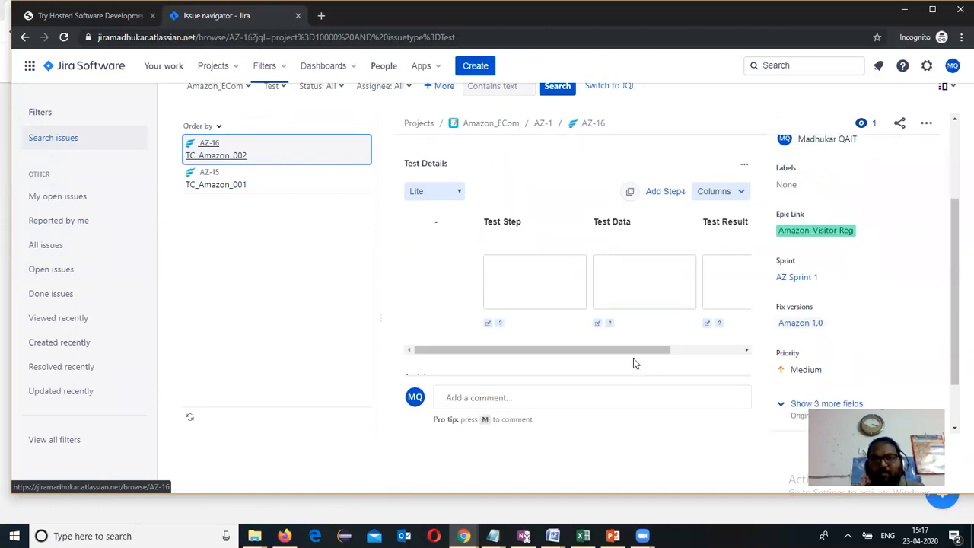
pyautogui.moveTo(629, 350); pyautogui.dragTo(683, 343)
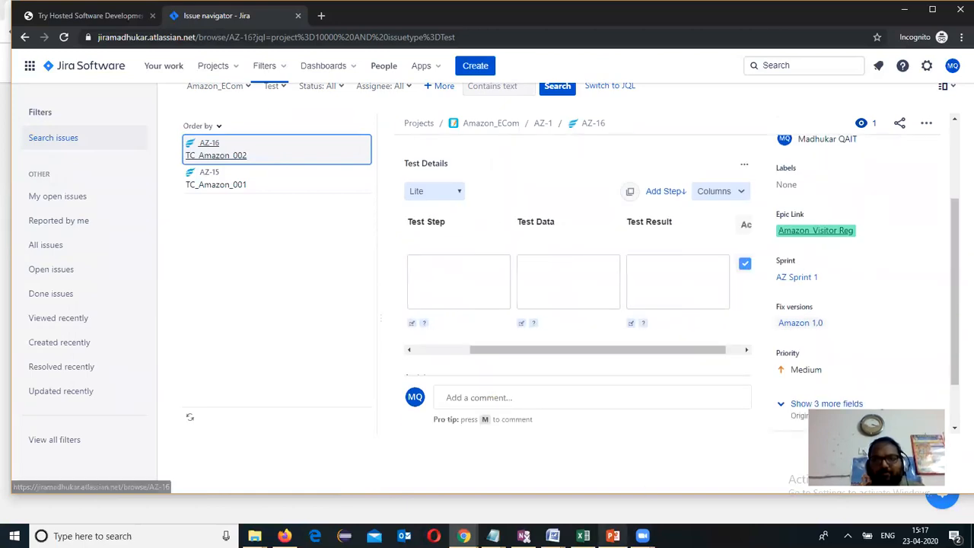
# Copy the six TC_Amazon_001 steps, from "Navigate Application URL" to "Complete payment", from Excel into the test step field of TC_Amazon_002
pyautogui.click(583, 535)
pyautogui.doubleClick(714, 277)
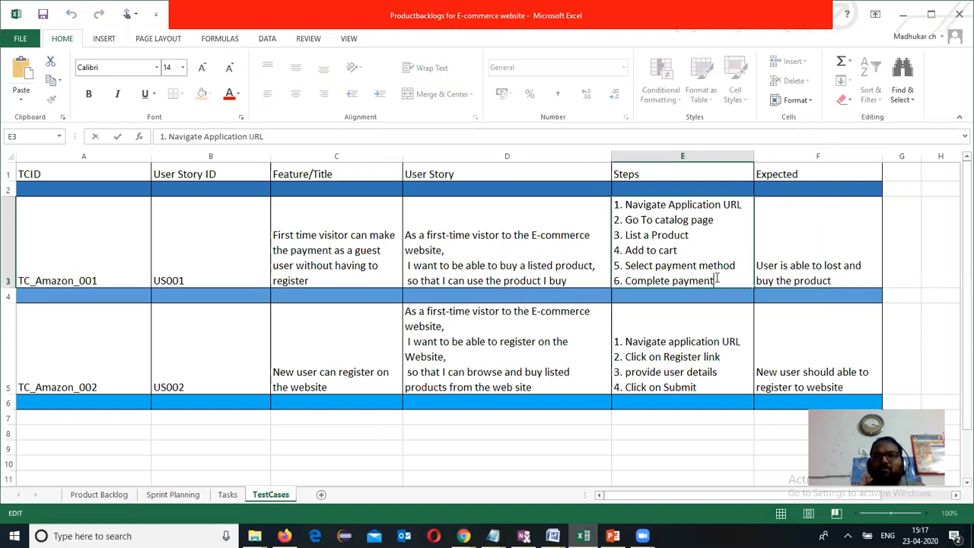
pyautogui.moveTo(718, 278); pyautogui.dragTo(575, 202)
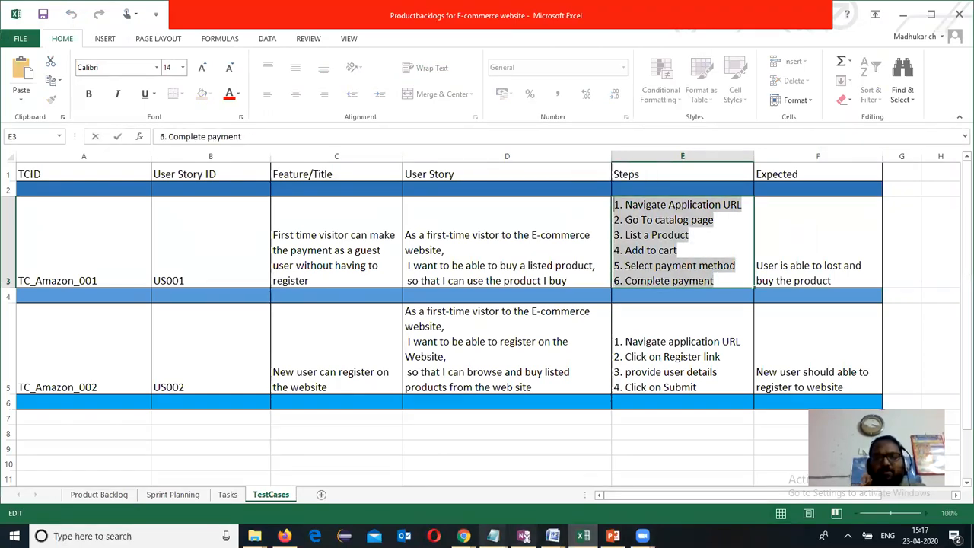
pyautogui.click(464, 535)
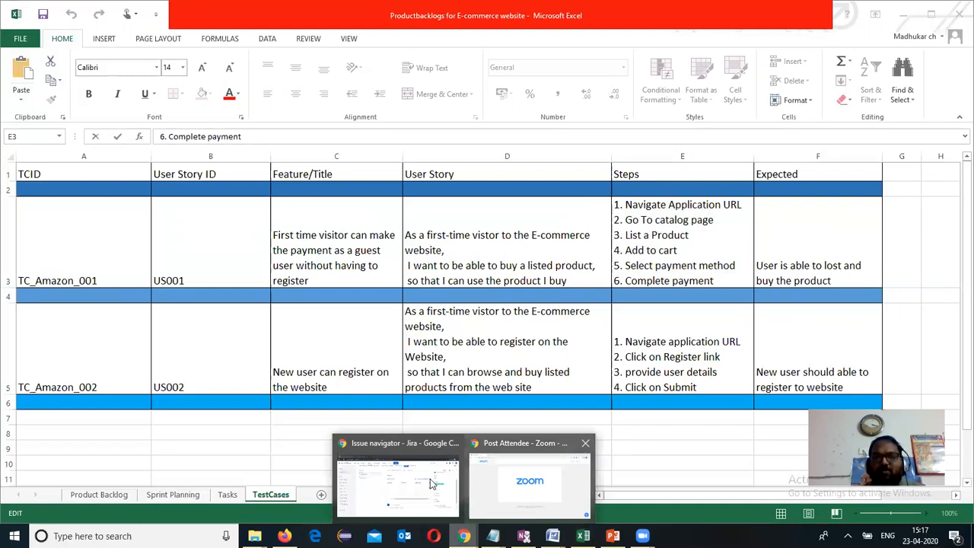
pyautogui.click(430, 479)
pyautogui.click(471, 272)
pyautogui.hotkey('ctrl', 'v')
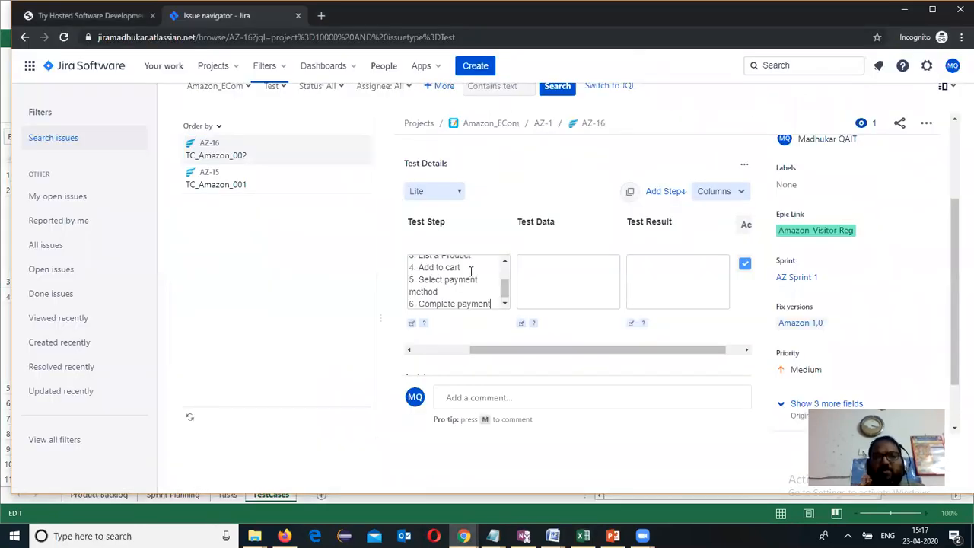
# Enter the sample test data "dfasdfd" and "afsdfsd" on separate lines for the test step
pyautogui.click(566, 278)
pyautogui.write('dfasdfd')
pyautogui.press('Return')
pyautogui.write('afsdfsd')
pyautogui.press('Return')
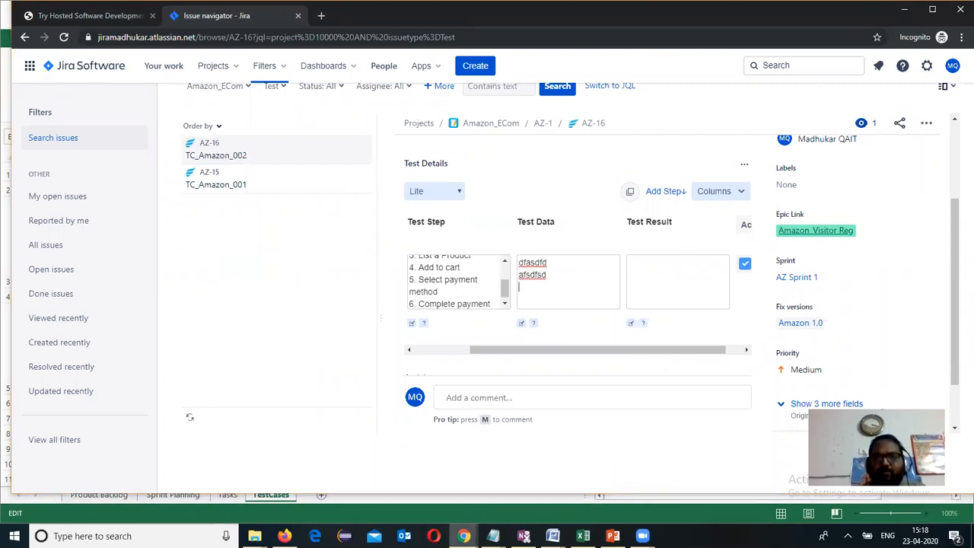
# Copy TC_Amazon_001's expected result "User is able to lost and buy the product" from Excel into TC_Amazon_002's test result field and save the test step
pyautogui.click(463, 536)
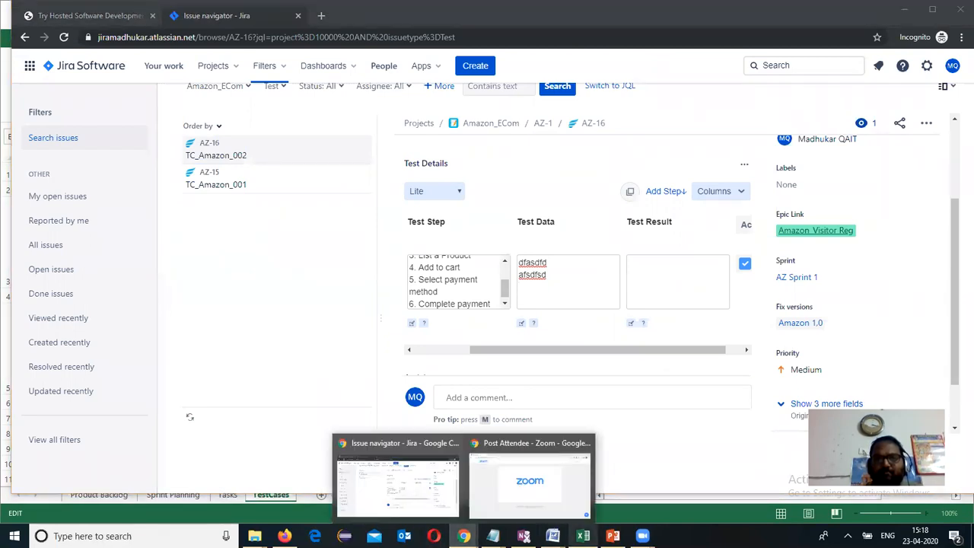
pyautogui.click(574, 527)
pyautogui.doubleClick(837, 266)
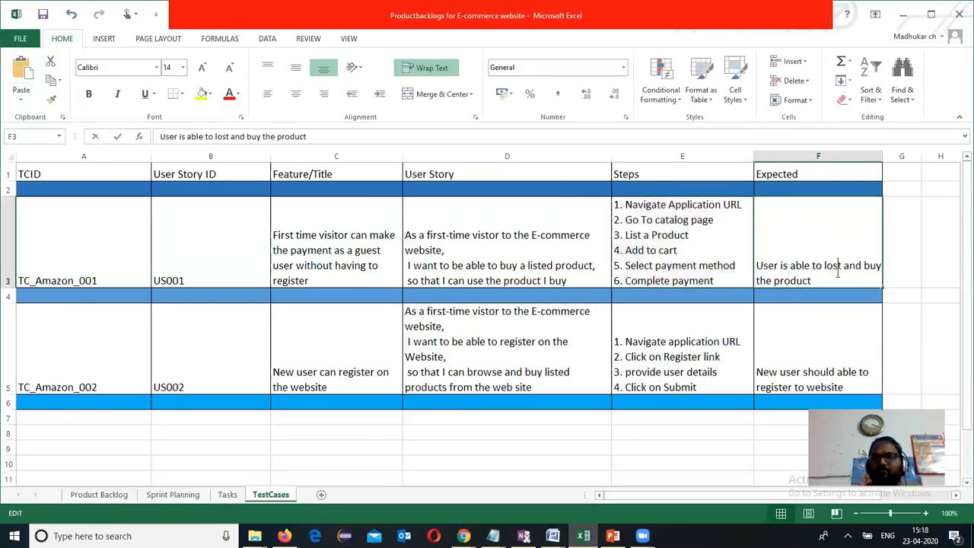
pyautogui.moveTo(817, 283); pyautogui.dragTo(720, 242)
pyautogui.hotkey('ctrl', 'c')
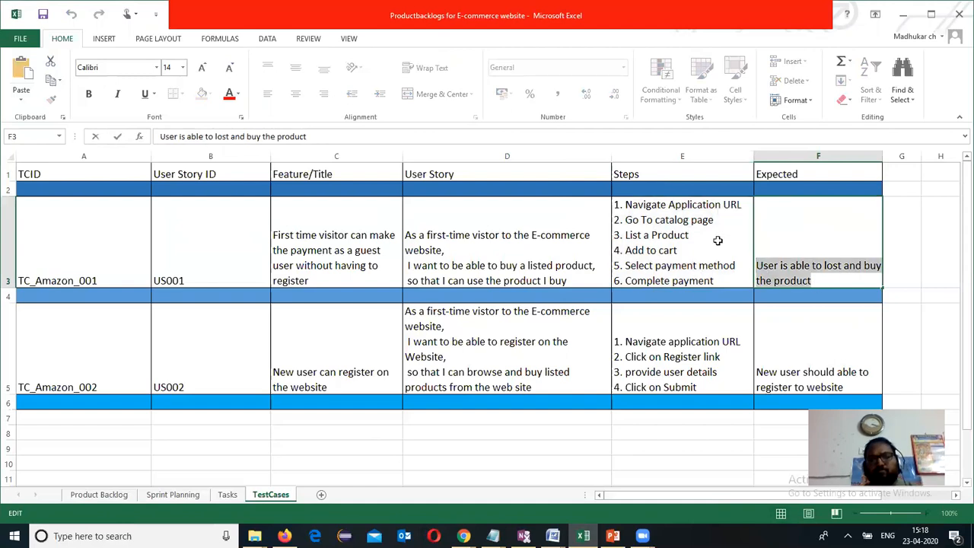
pyautogui.click(463, 536)
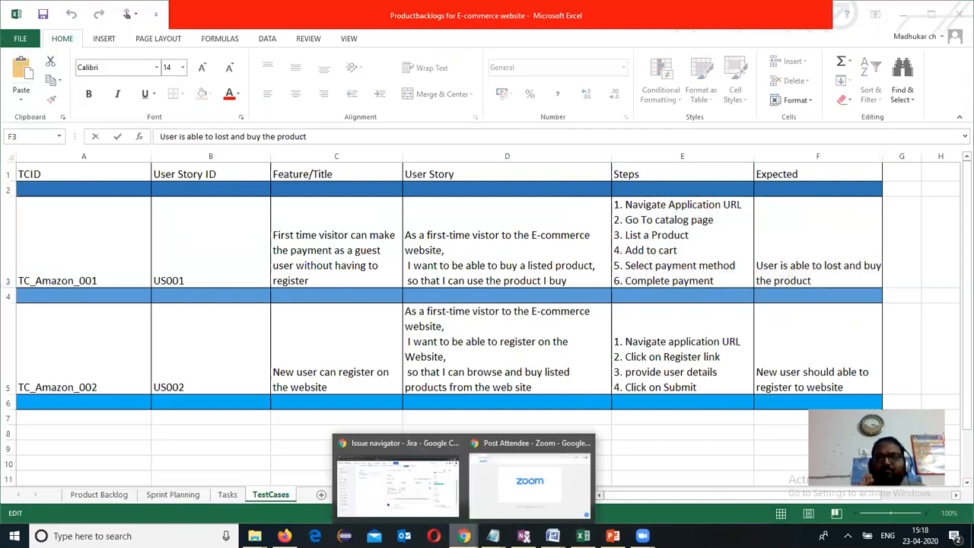
pyautogui.click(405, 500)
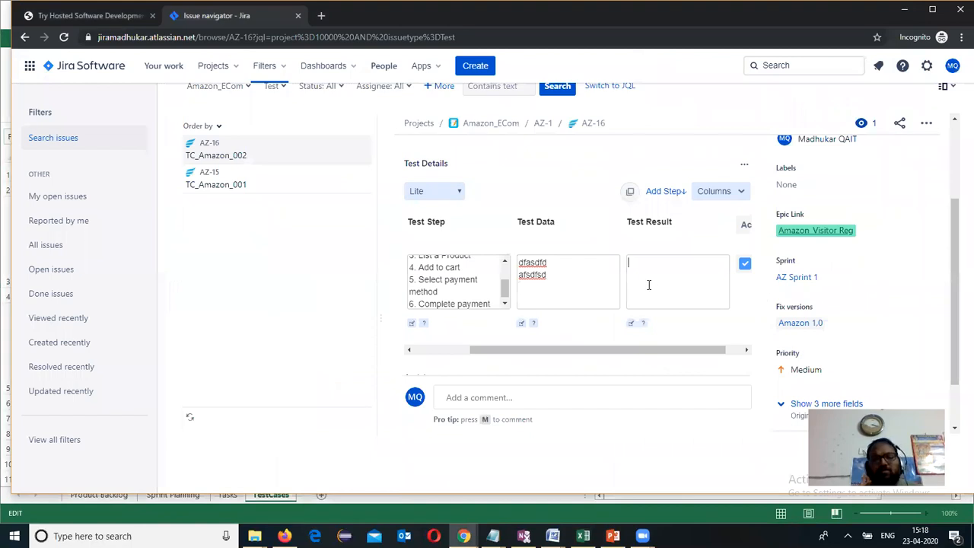
pyautogui.hotkey('ctrl', 'v')
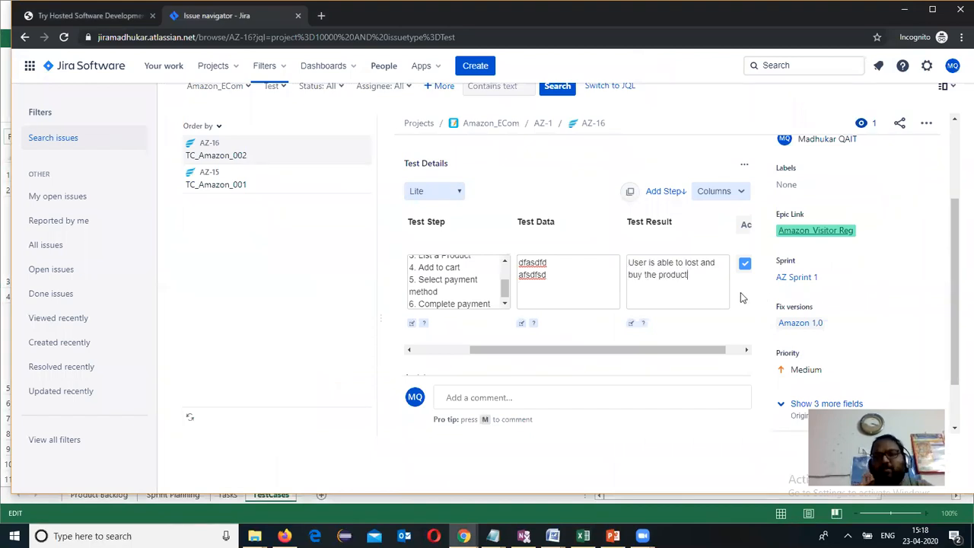
pyautogui.moveTo(641, 349); pyautogui.dragTo(656, 349)
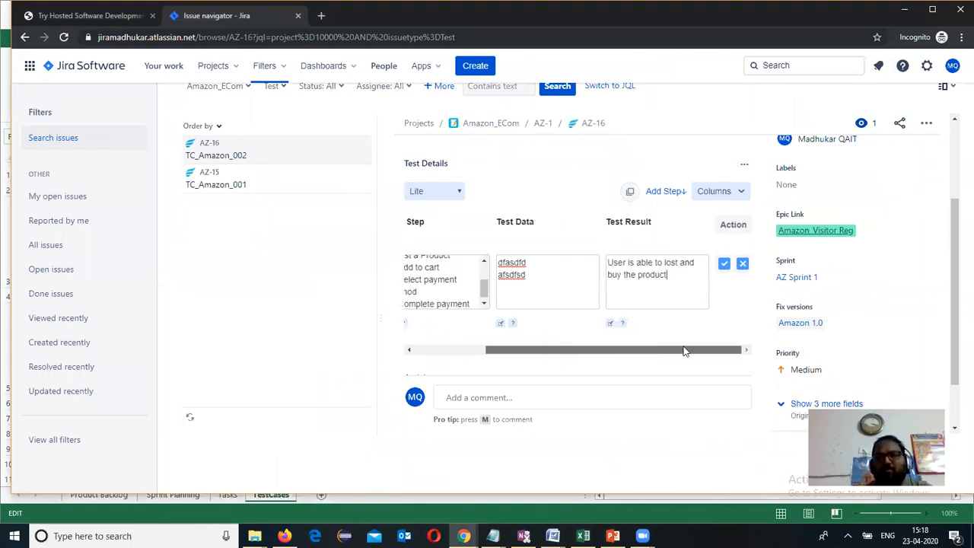
pyautogui.click(725, 265)
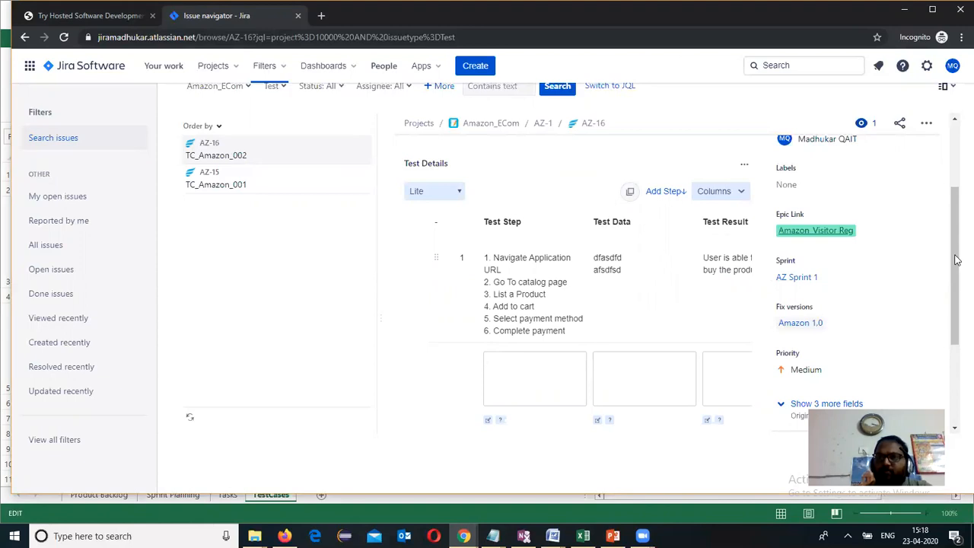
# Open TC_Amazon_001 from the test search results and display its Test Details
pyautogui.moveTo(956, 260); pyautogui.dragTo(956, 318)
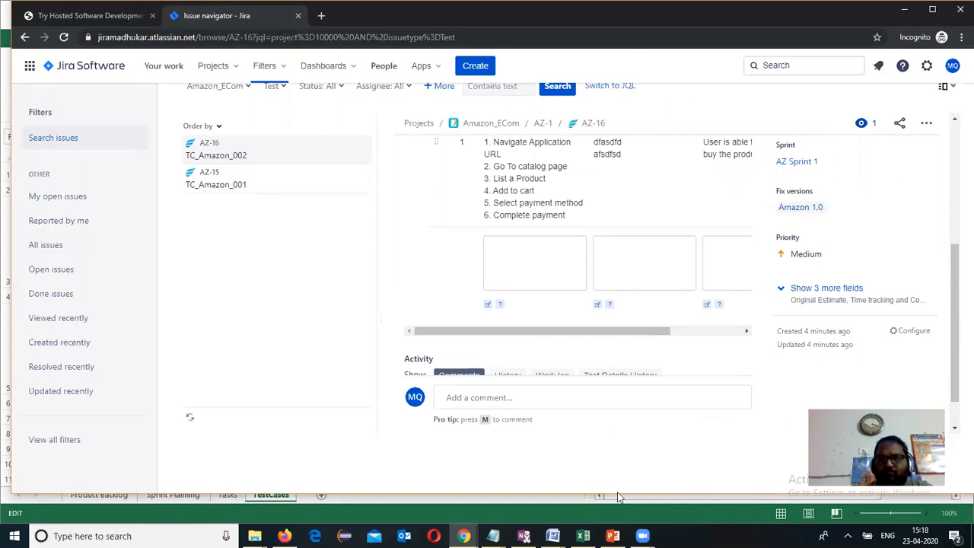
pyautogui.click(221, 190)
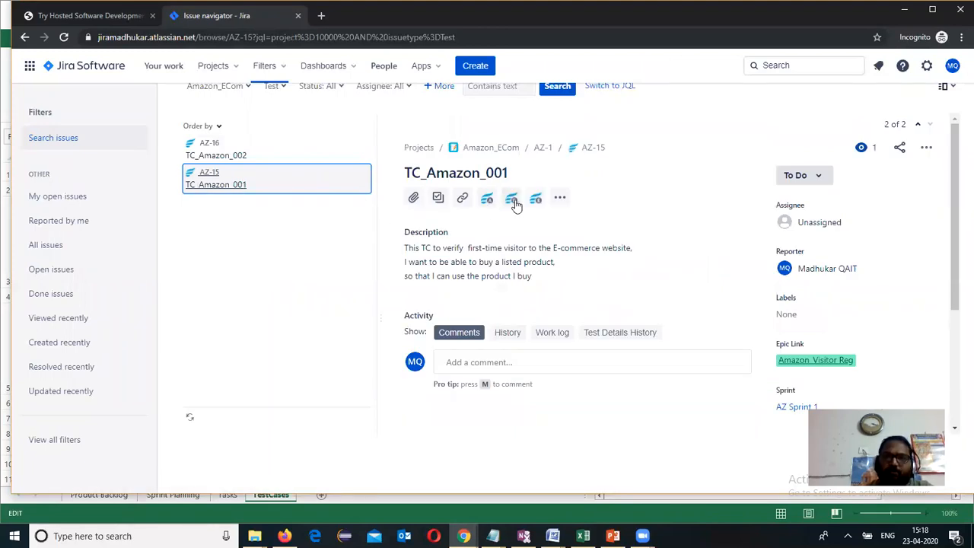
pyautogui.click(510, 200)
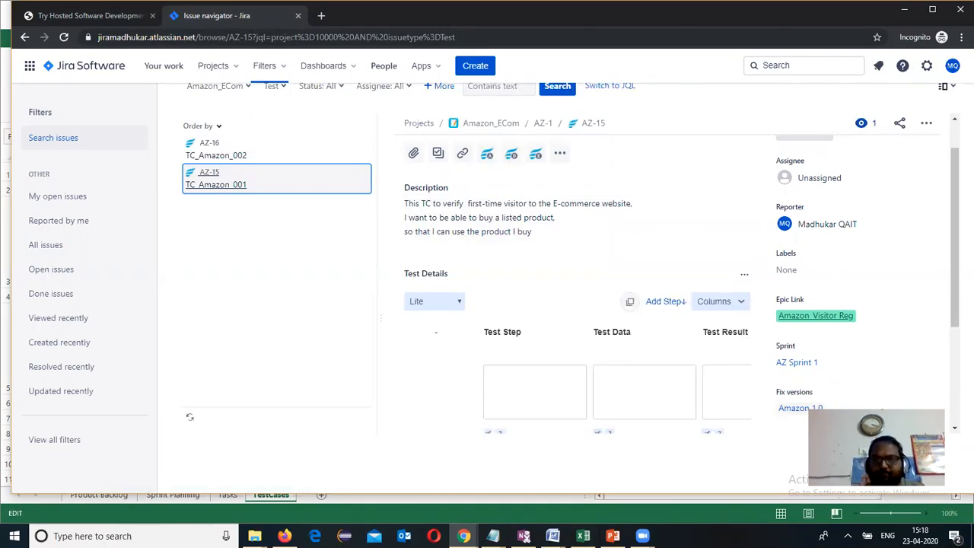
# Copy the four TC_Amazon_002 steps from Excel into TC_Amazon_001's test step field and enter a sample user name as test data
pyautogui.click(583, 535)
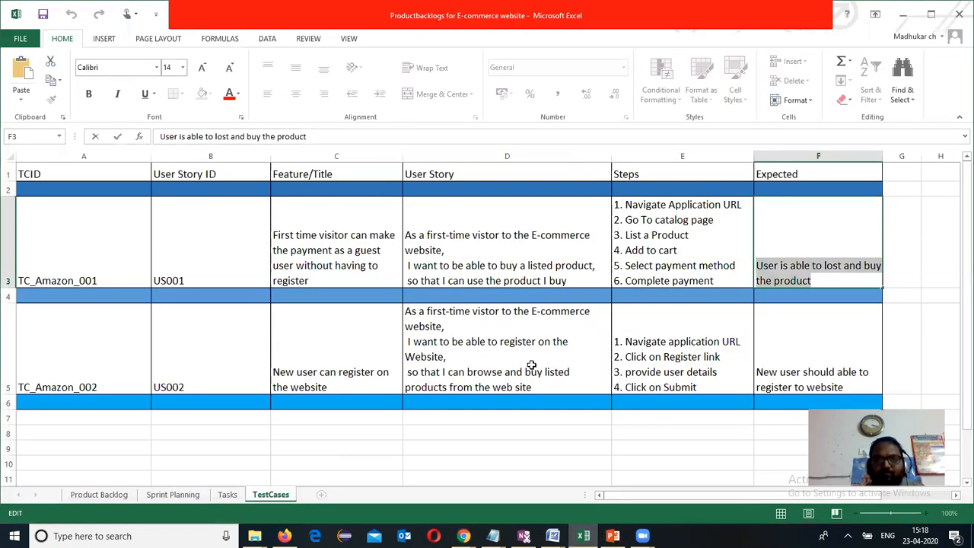
pyautogui.doubleClick(691, 374)
pyautogui.moveTo(700, 378); pyautogui.dragTo(544, 302)
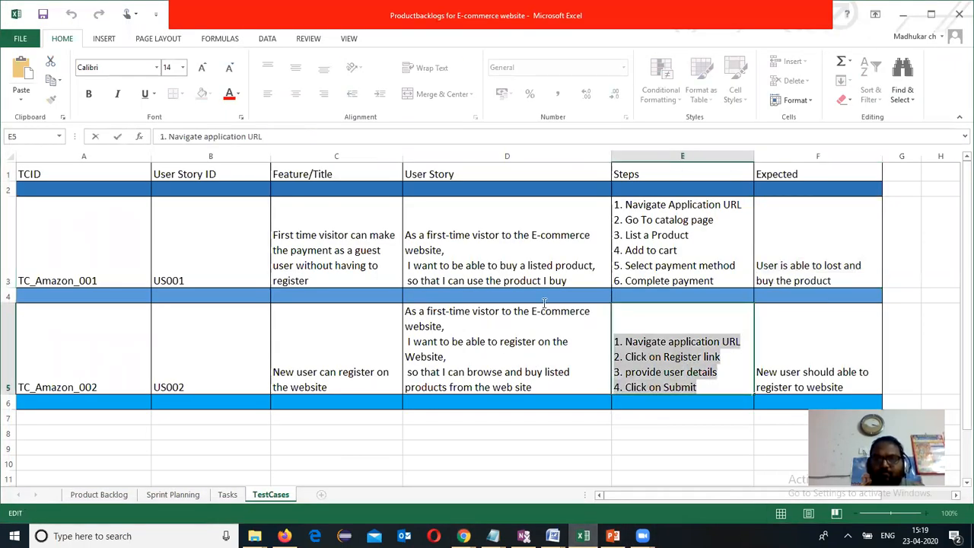
pyautogui.hotkey('ctrl', 'c')
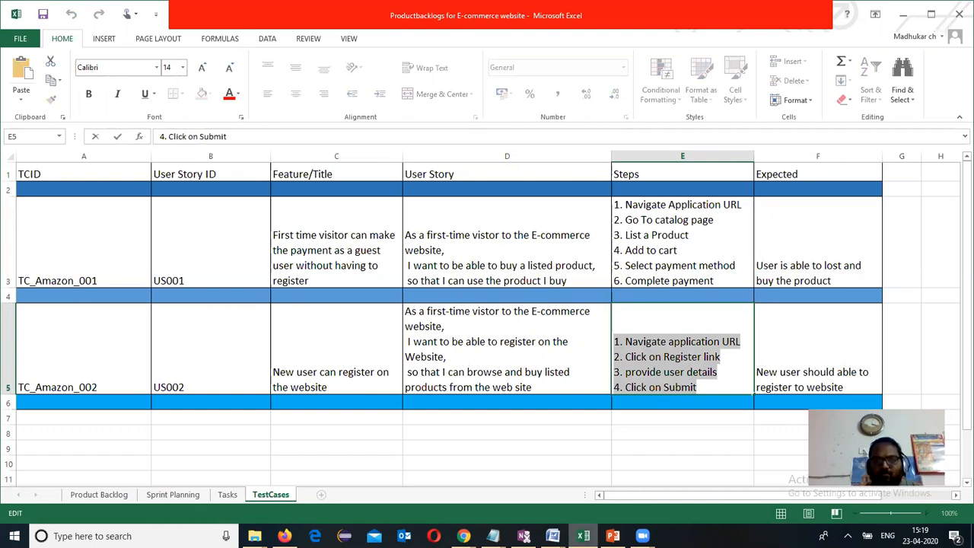
pyautogui.click(463, 536)
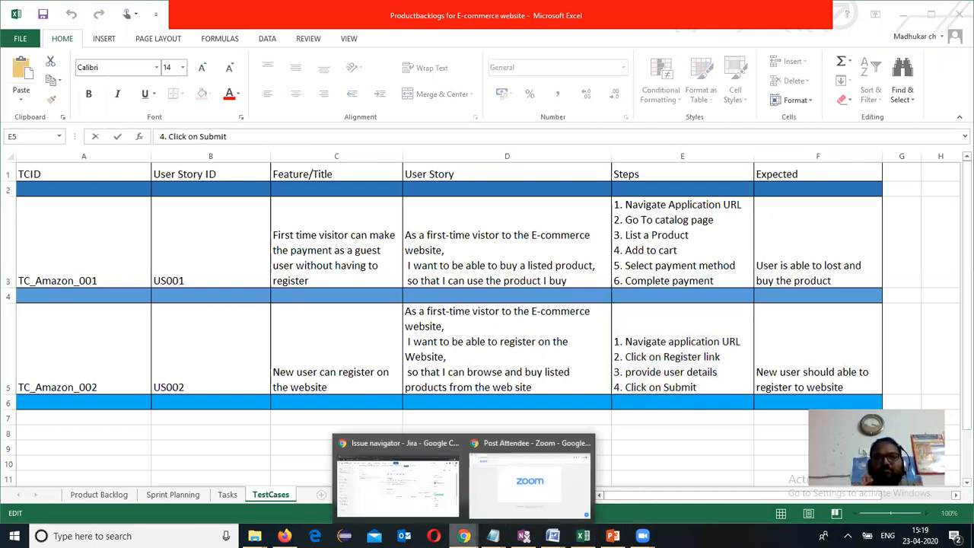
pyautogui.click(407, 494)
pyautogui.click(536, 378)
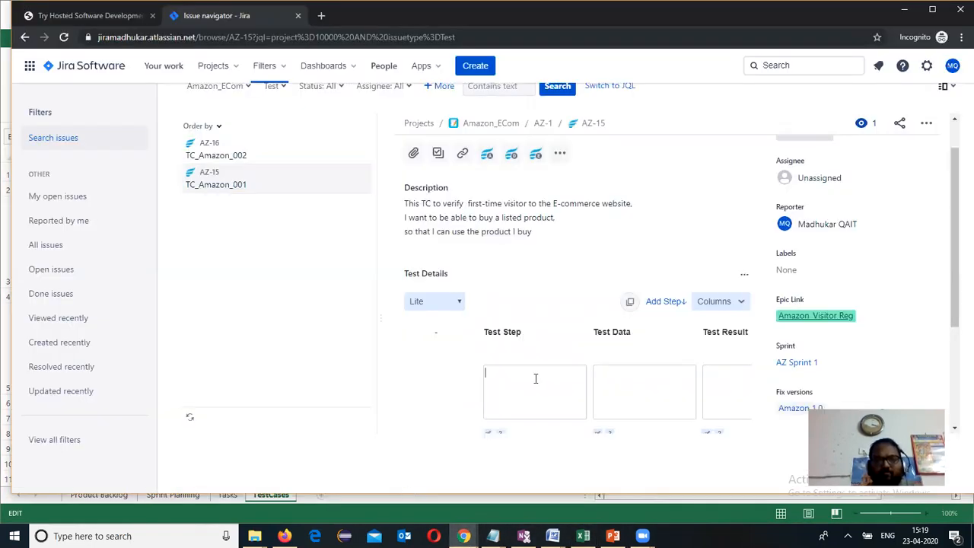
pyautogui.hotkey('ctrl', 'v')
pyautogui.click(634, 391)
pyautogui.write('Madhuka')
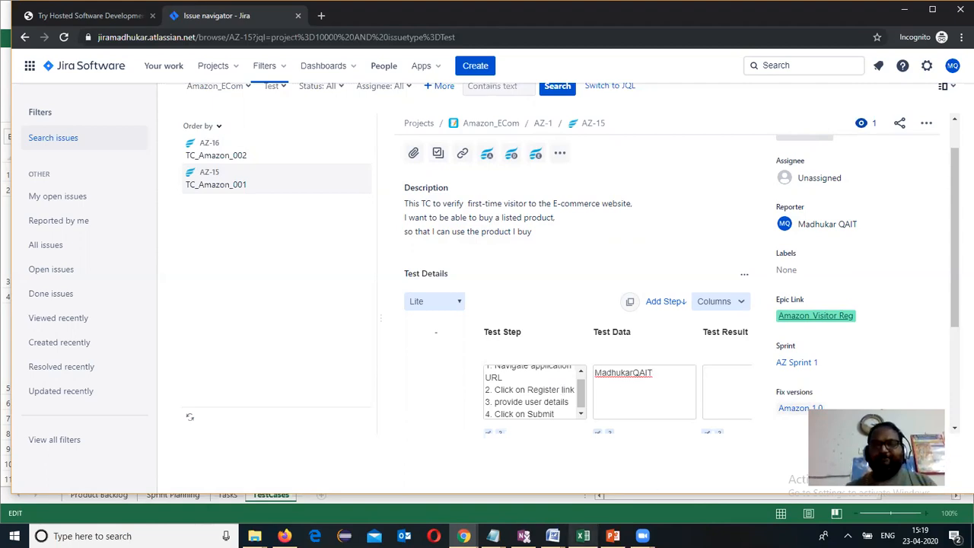
# Copy the expected result "New user should able to register to website" from Excel into TC_Amazon_001's test result field and save the test step
pyautogui.click(583, 536)
pyautogui.click(843, 387)
pyautogui.doubleClick(843, 387)
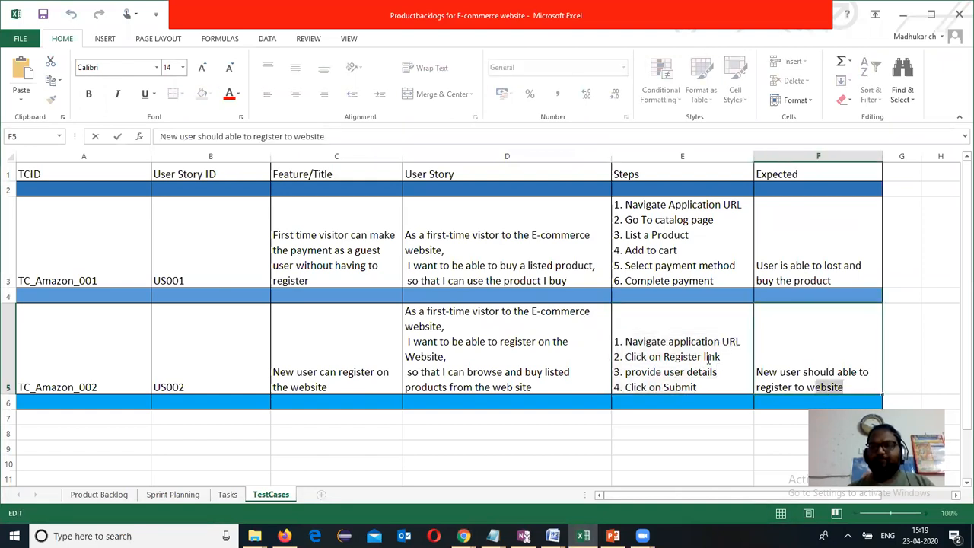
pyautogui.moveTo(843, 386); pyautogui.dragTo(681, 355)
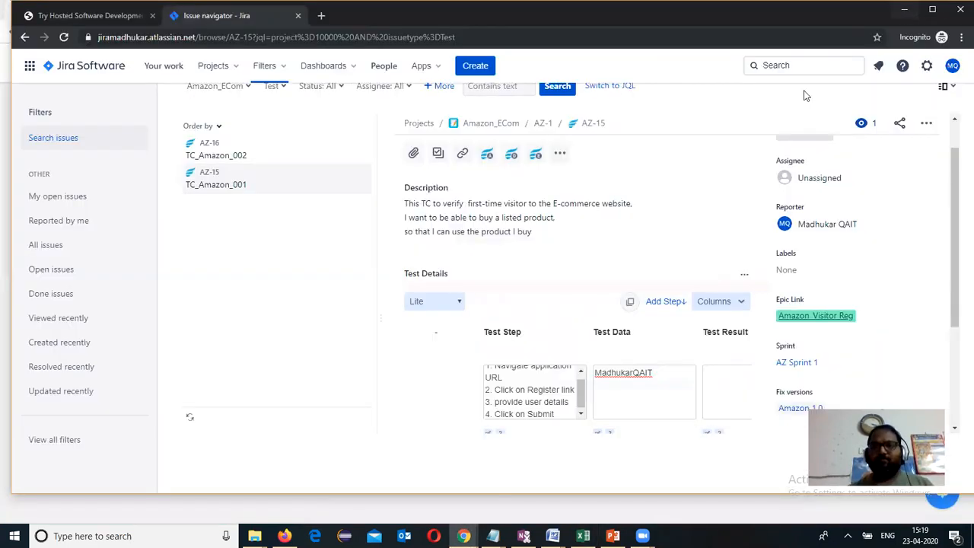
pyautogui.click(903, 14)
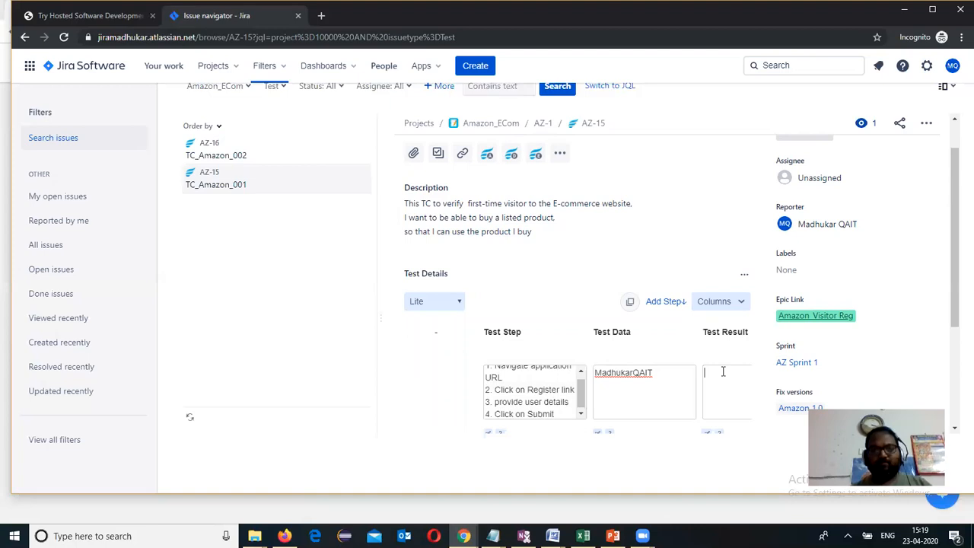
pyautogui.hotkey('ctrl', 'v')
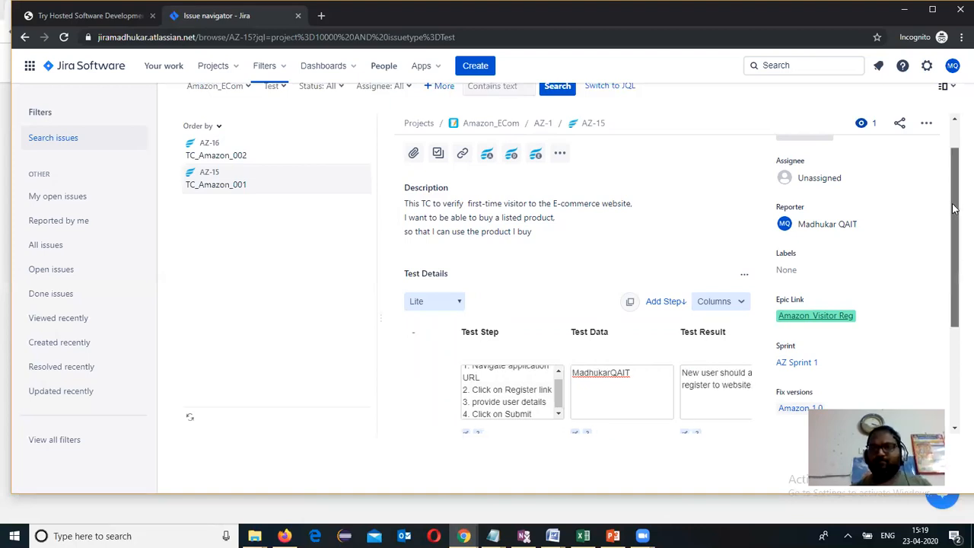
pyautogui.scroll(-2, 957, 266)
pyautogui.moveTo(957, 287); pyautogui.dragTo(957, 295)
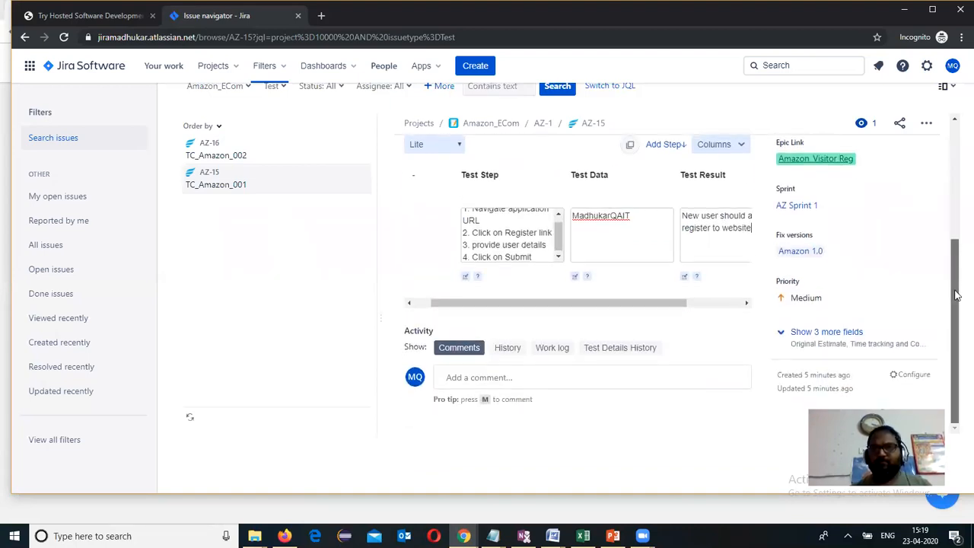
pyautogui.scroll(3, 948, 190)
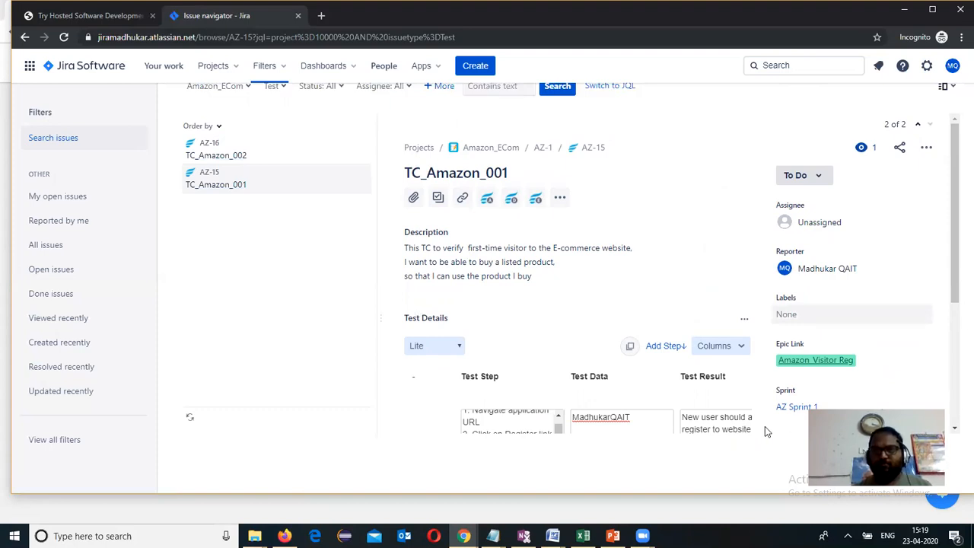
pyautogui.moveTo(954, 213); pyautogui.dragTo(956, 310)
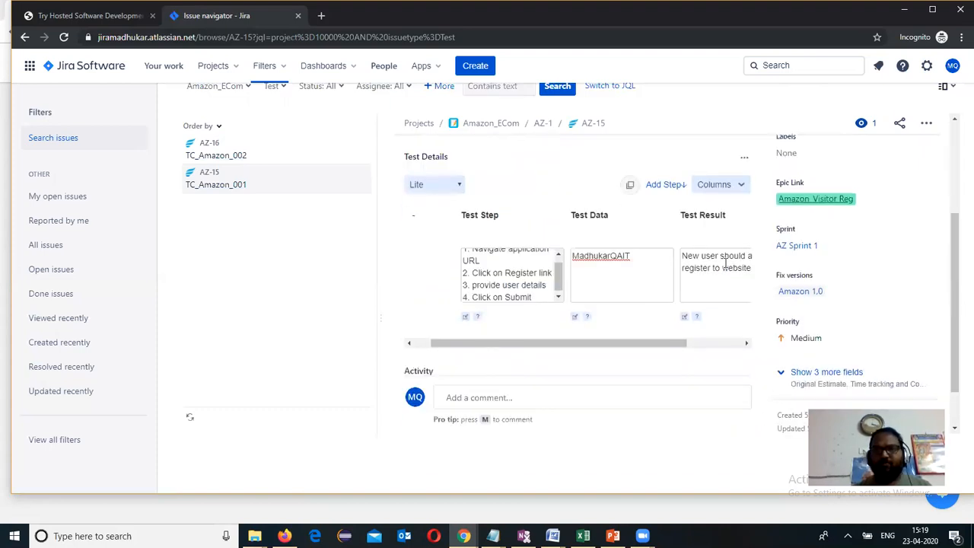
pyautogui.moveTo(635, 344); pyautogui.dragTo(736, 324)
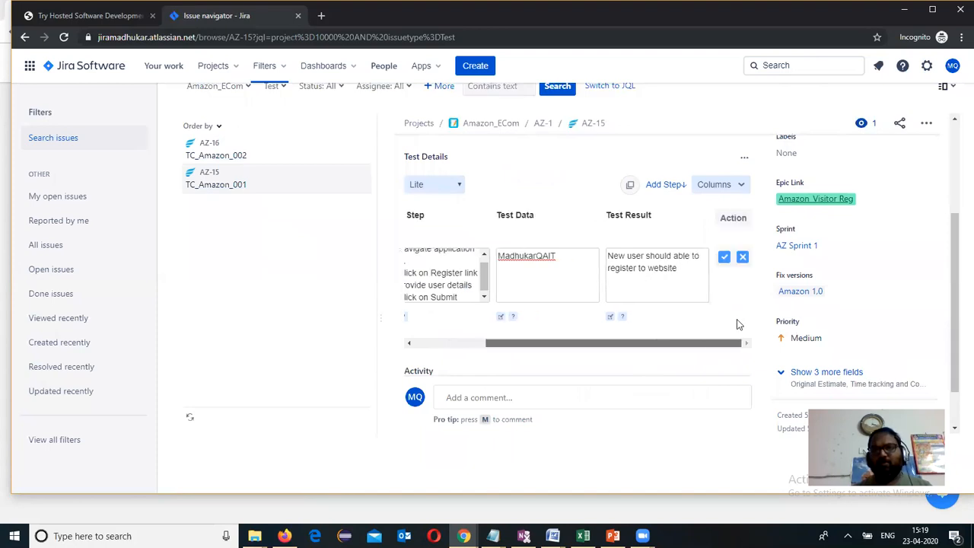
pyautogui.click(724, 259)
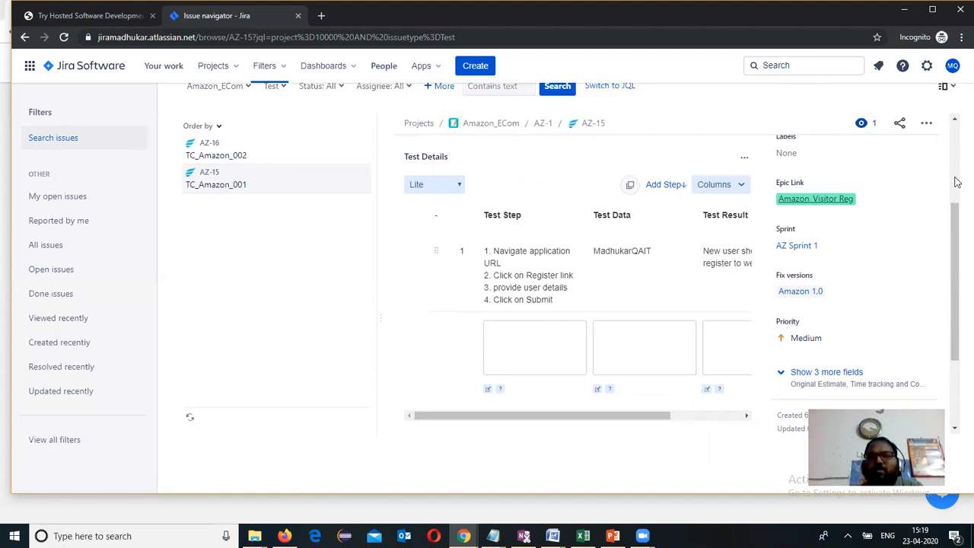
# Switch to PowerPoint, review the Agenda slide listing the test management activities, and return to Jira
pyautogui.moveTo(958, 310); pyautogui.dragTo(957, 259)
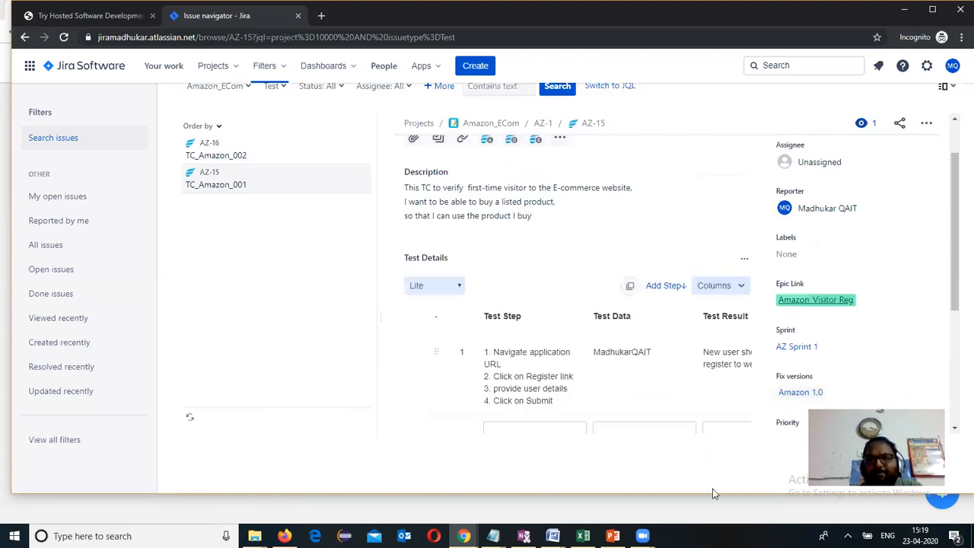
pyautogui.click(613, 536)
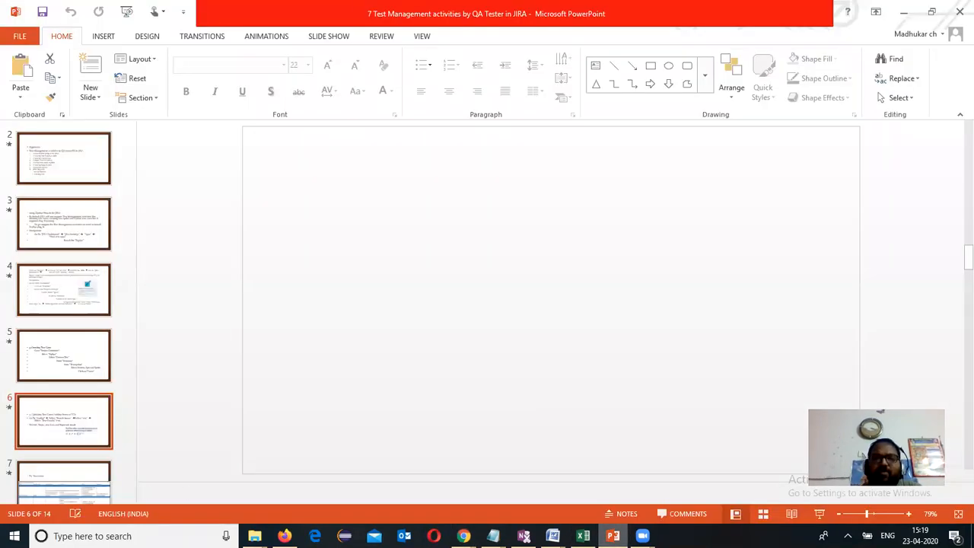
pyautogui.click(66, 166)
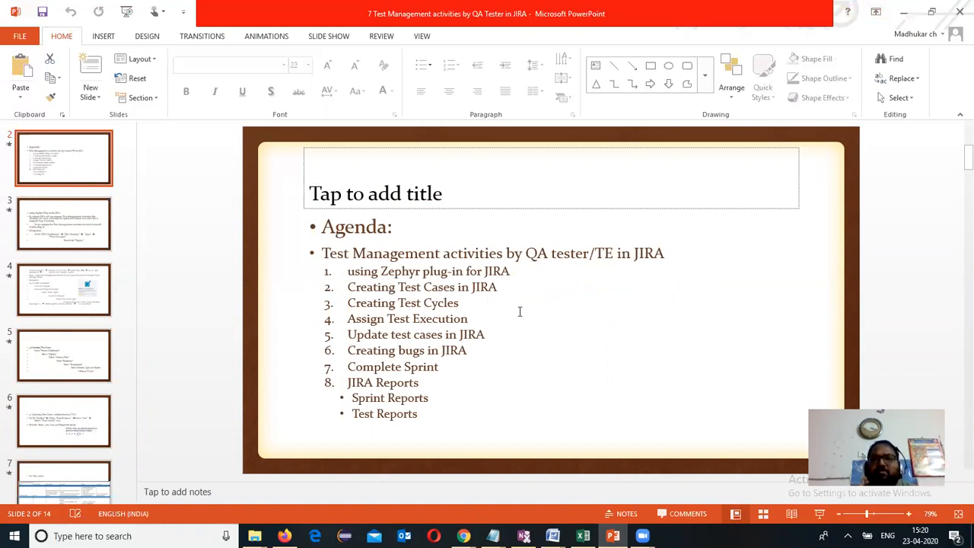
pyautogui.click(903, 11)
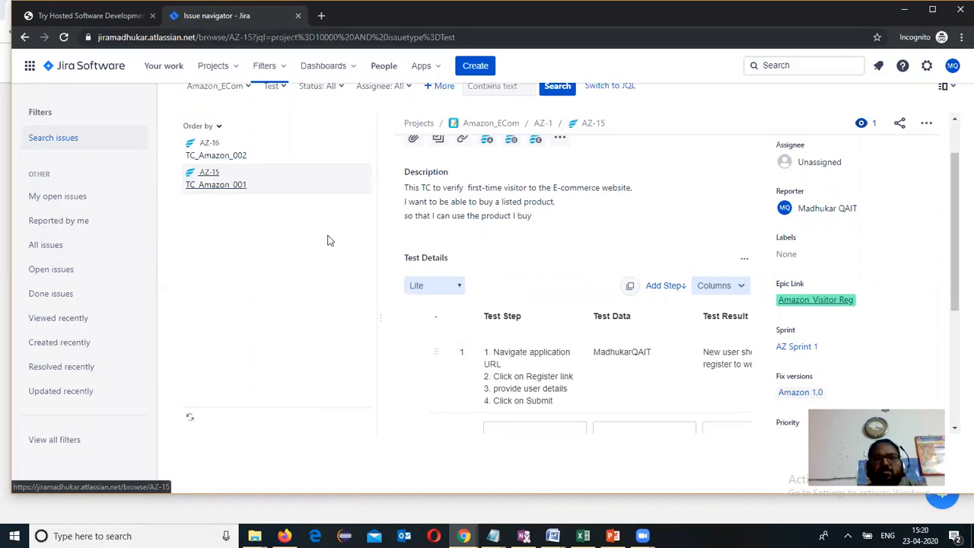
# Examine the assignee choices of TC_Amazon_001 and close the list without assigning anyone
pyautogui.scroll(2, 929, 186)
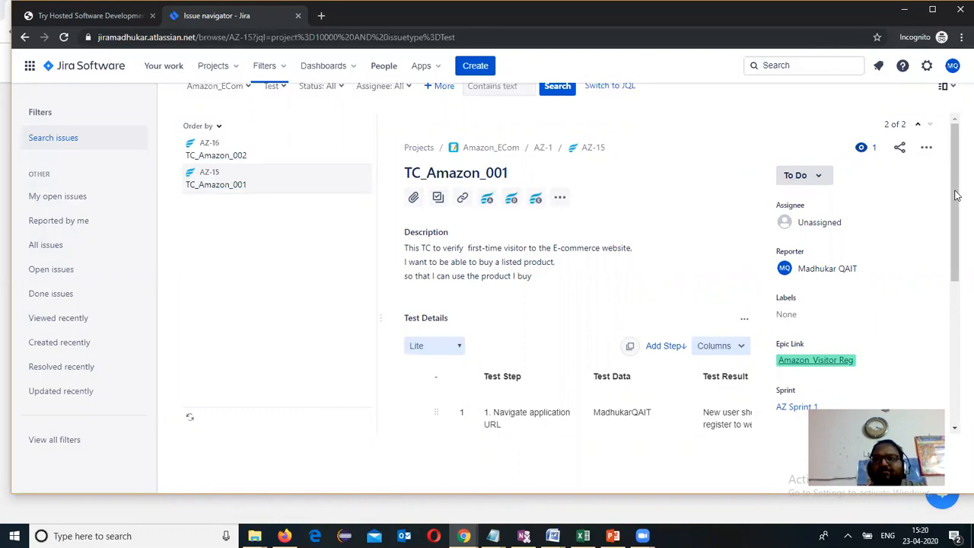
pyautogui.click(913, 221)
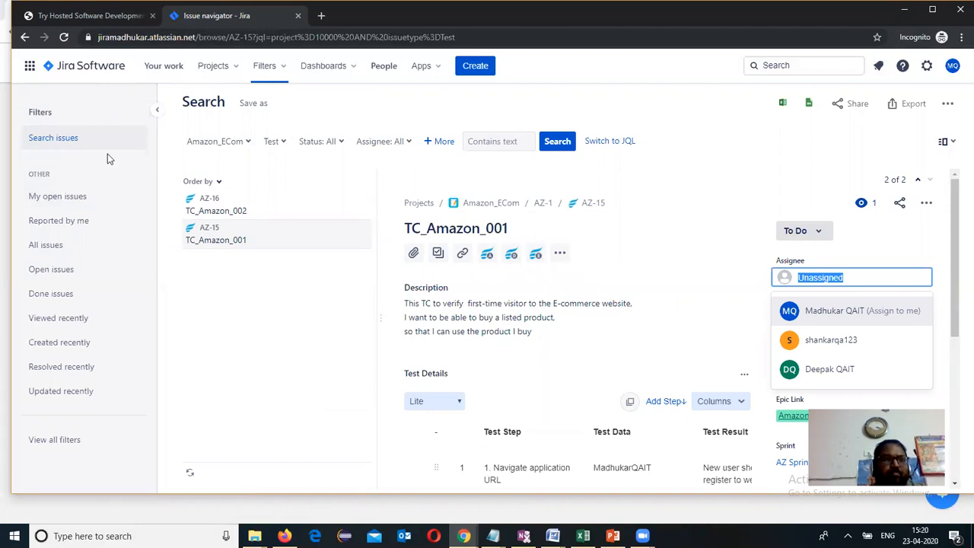
pyautogui.click(157, 112)
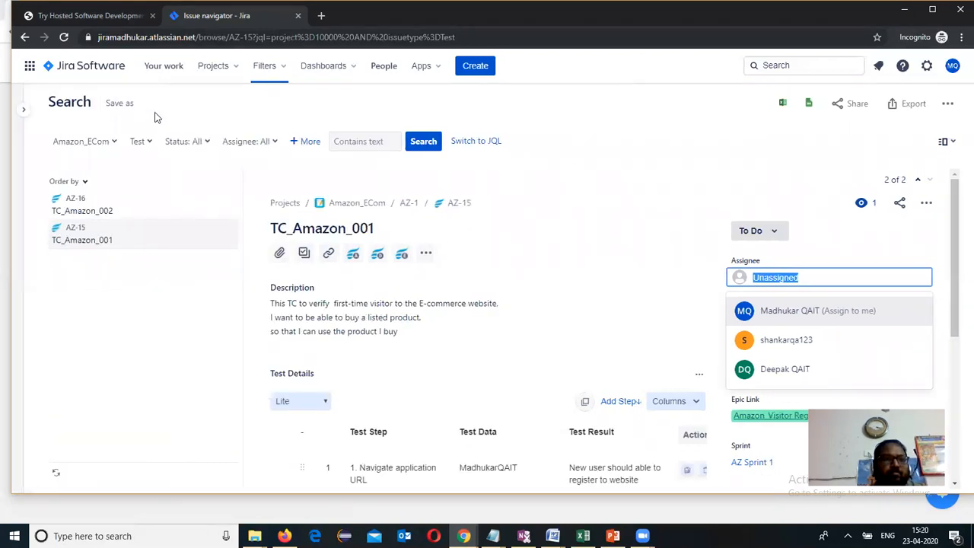
pyautogui.click(24, 111)
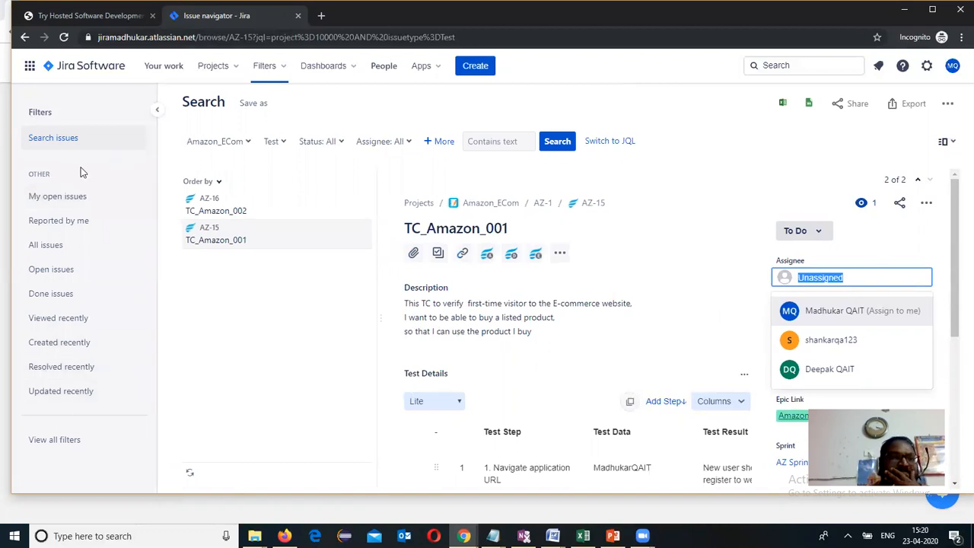
pyautogui.click(43, 173)
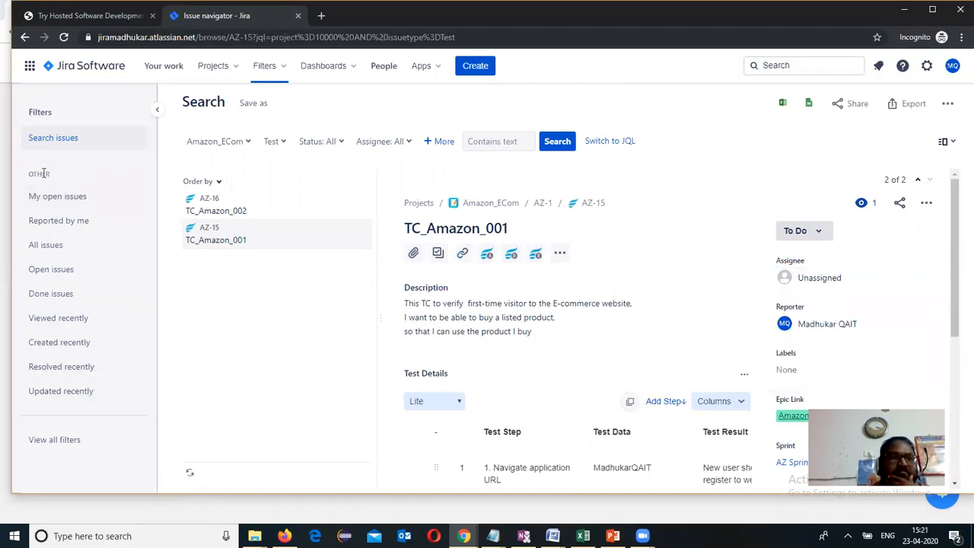
# Open the Amazon_ECom project and go to Zephyr's Cycle Summary page
pyautogui.click(47, 271)
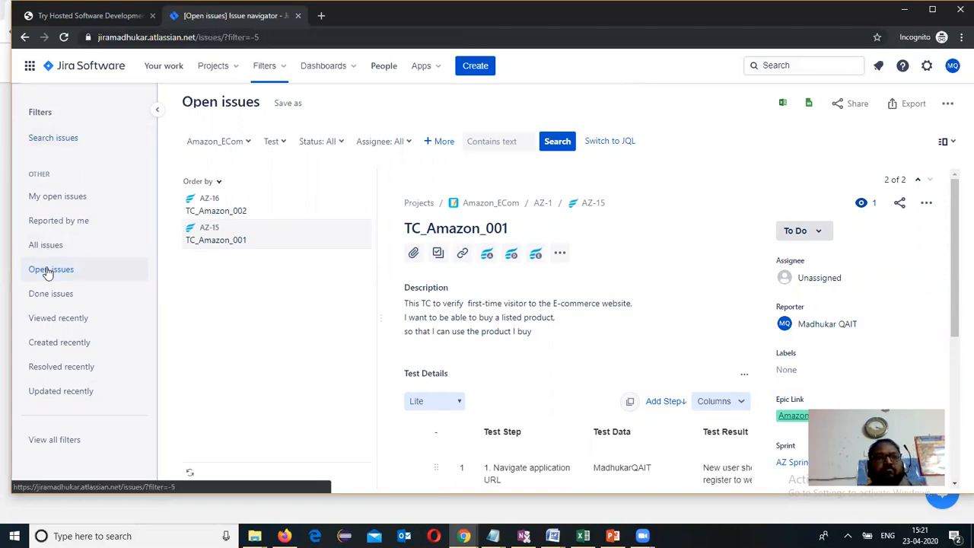
pyautogui.click(215, 68)
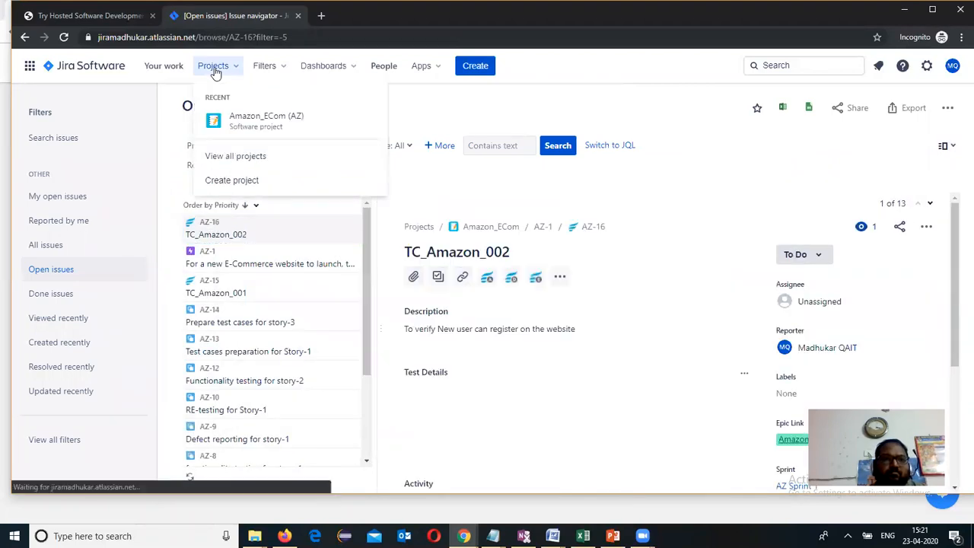
pyautogui.click(240, 124)
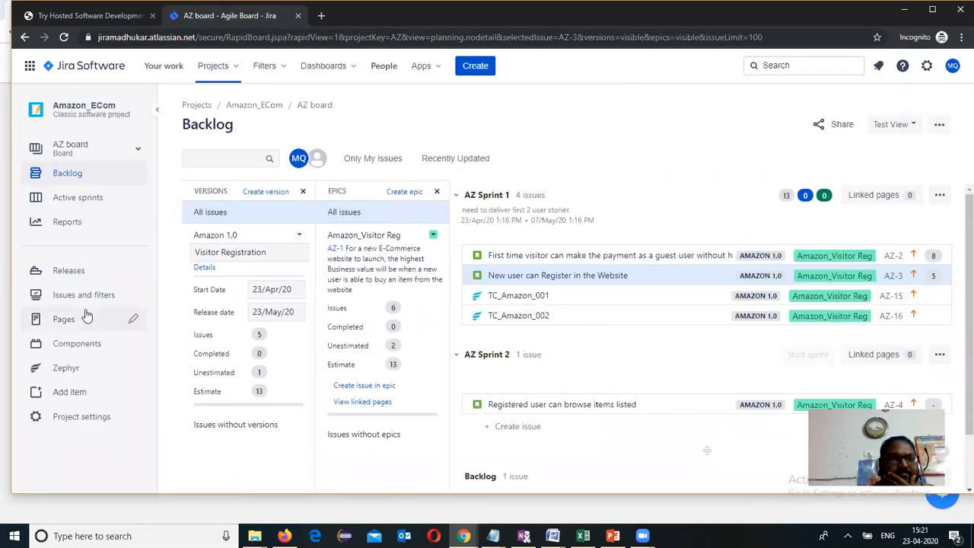
pyautogui.click(65, 370)
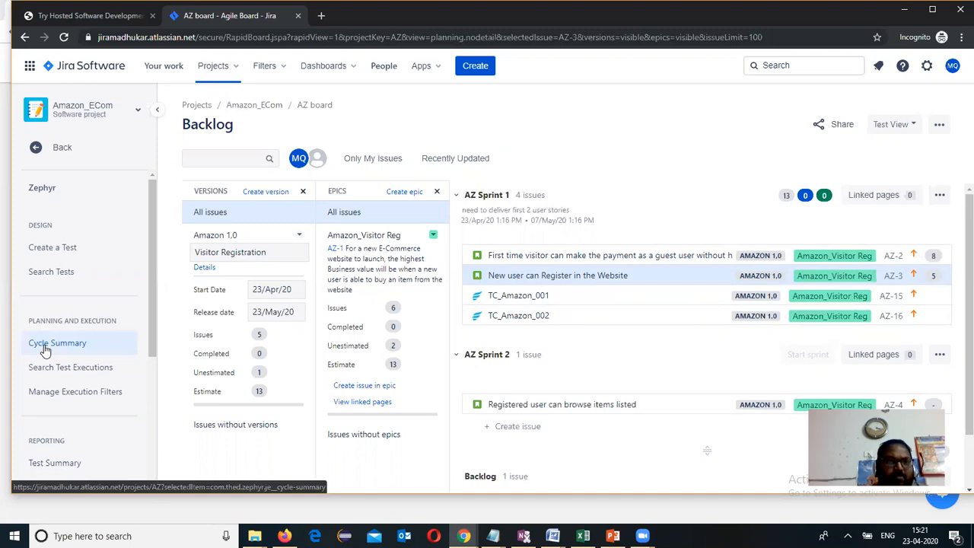
pyautogui.click(44, 349)
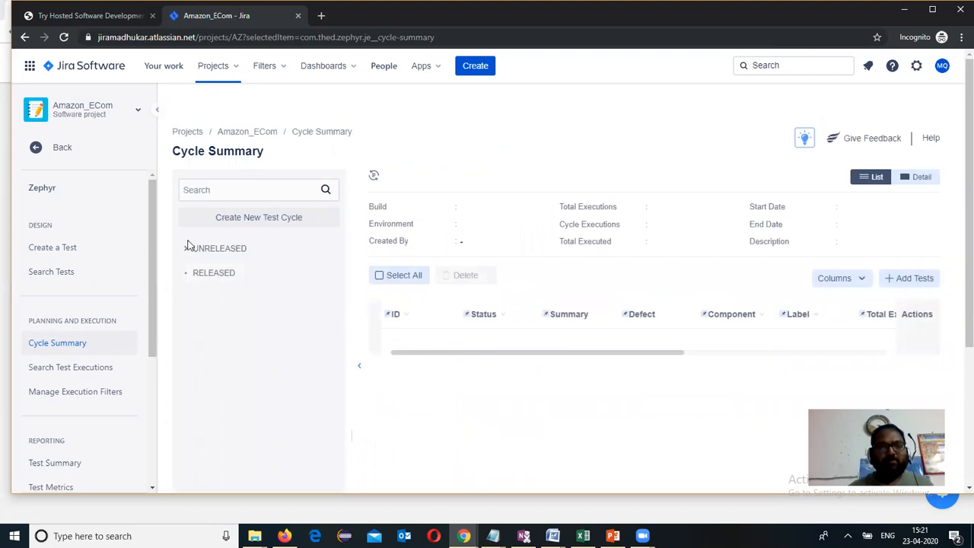
# Start a new test cycle for version Amazon 1.0 and name it "Regression Test suite"
pyautogui.click(274, 219)
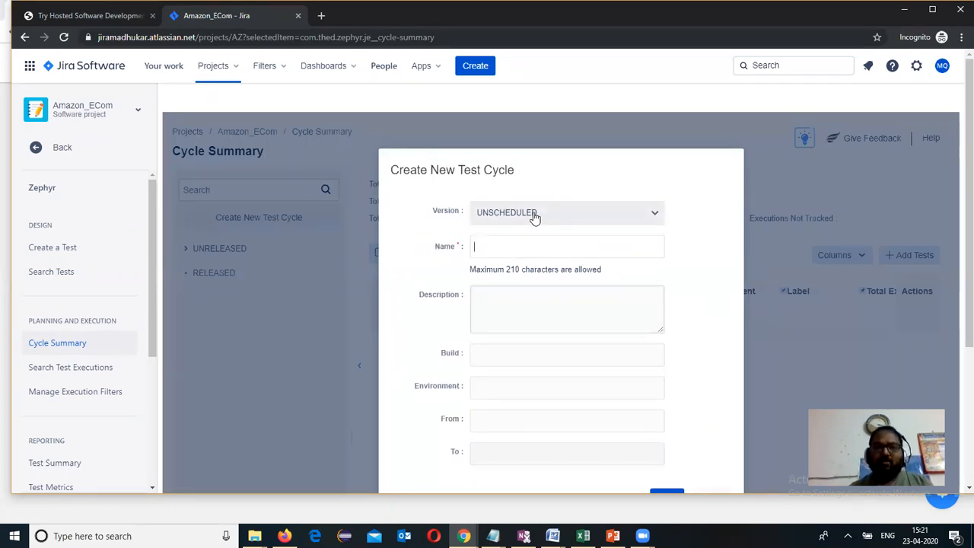
pyautogui.click(651, 215)
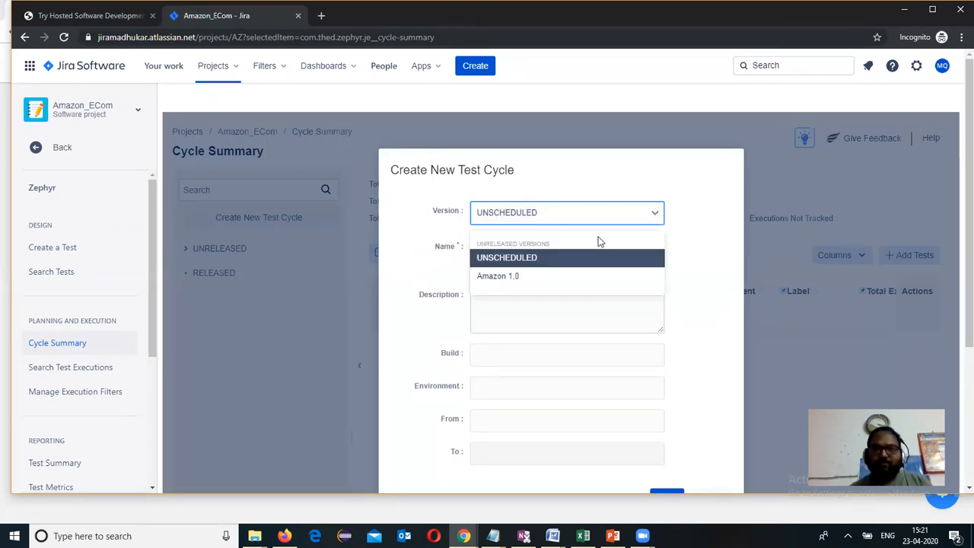
pyautogui.click(505, 278)
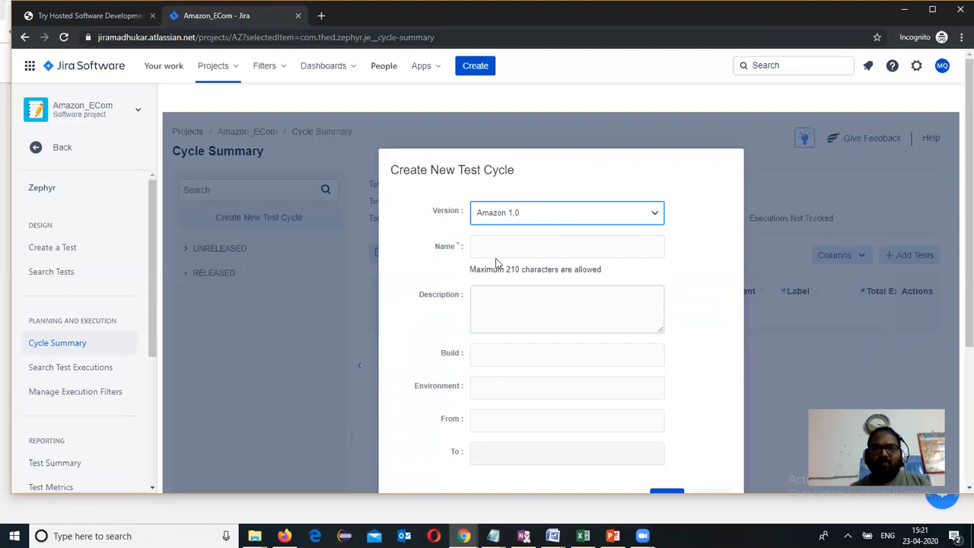
pyautogui.click(491, 249)
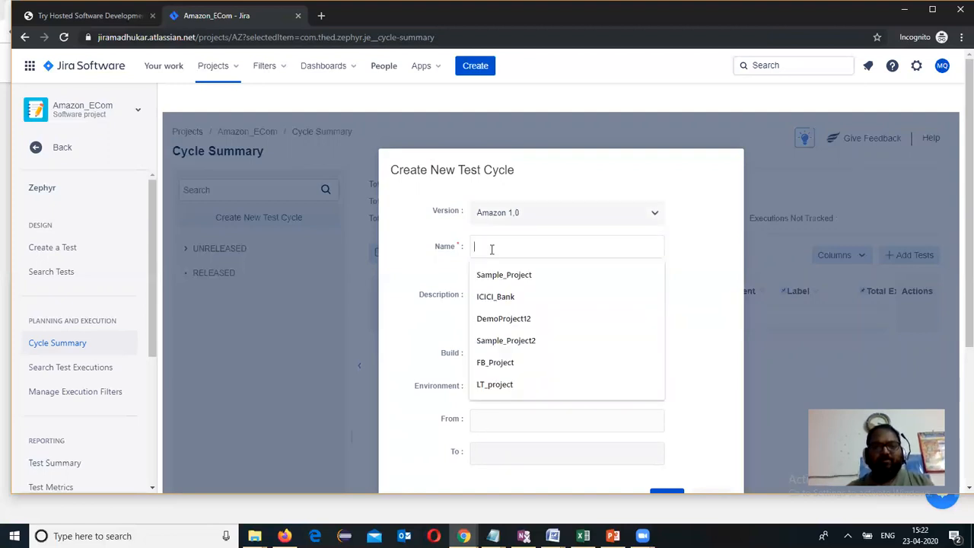
pyautogui.write('Regression')
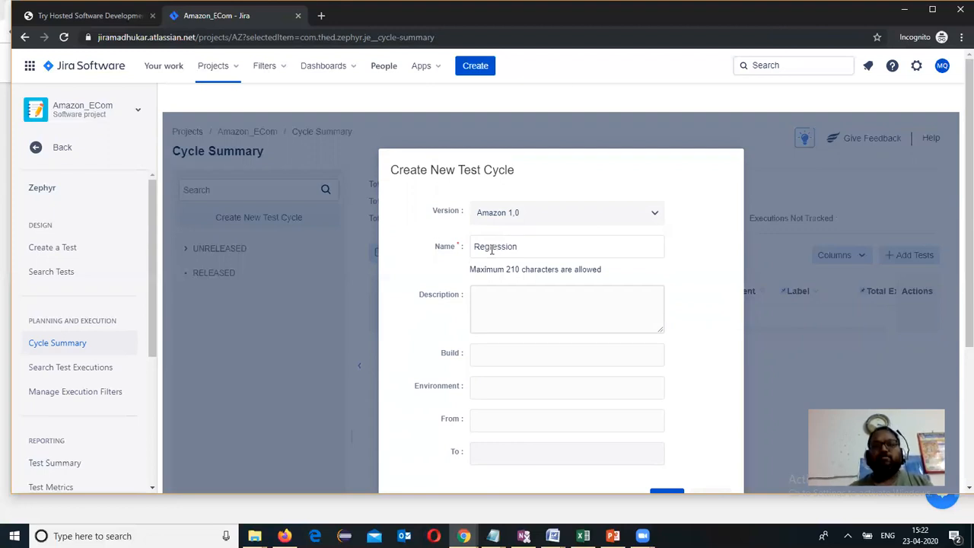
pyautogui.write(' Testing')
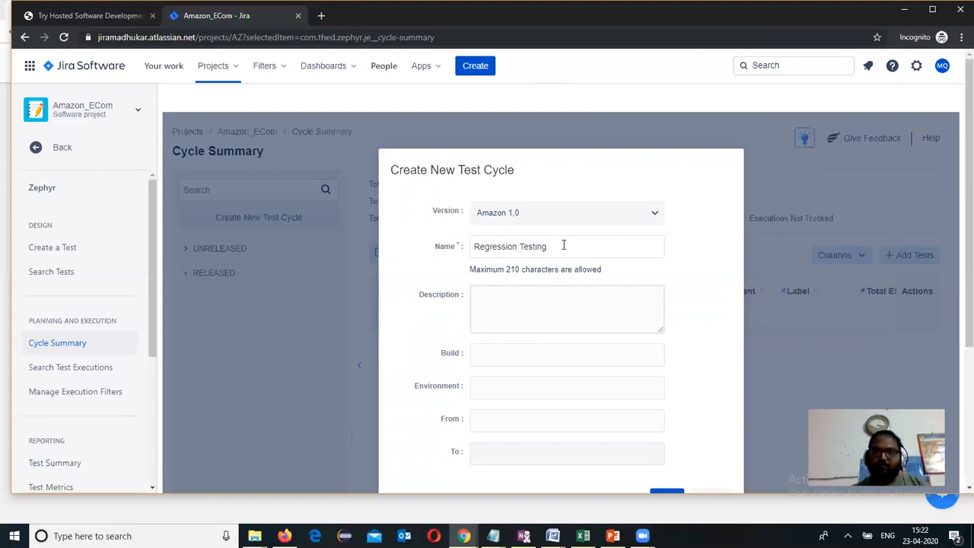
pyautogui.write('uite')
# Enter the test cycle description "to perform Regression test" and set its build to Build1.0
pyautogui.click(491, 331)
pyautogui.write('to ')
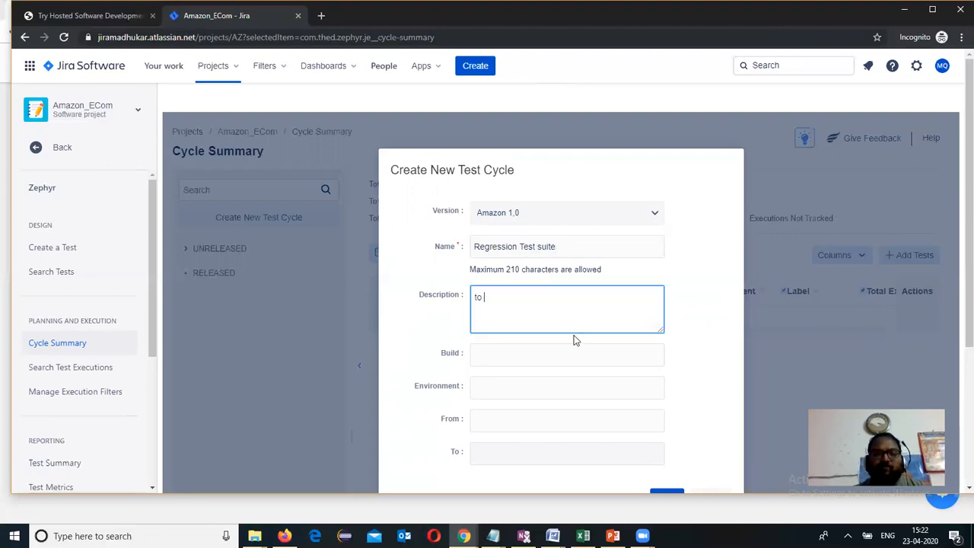
pyautogui.write('perfrom r')
pyautogui.press('BackSpace')
pyautogui.press('BackSpace')
pyautogui.press('BackSpace')
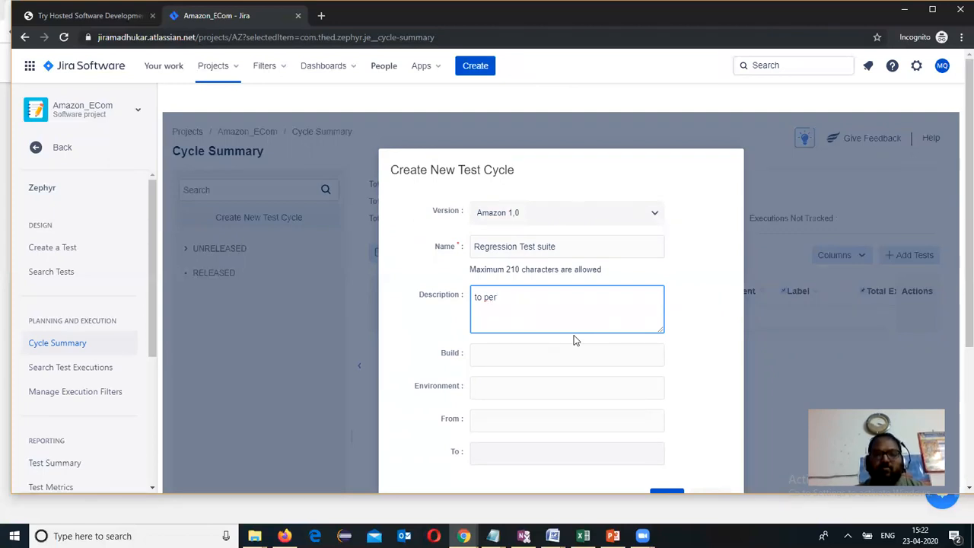
pyautogui.write('orm Regression test')
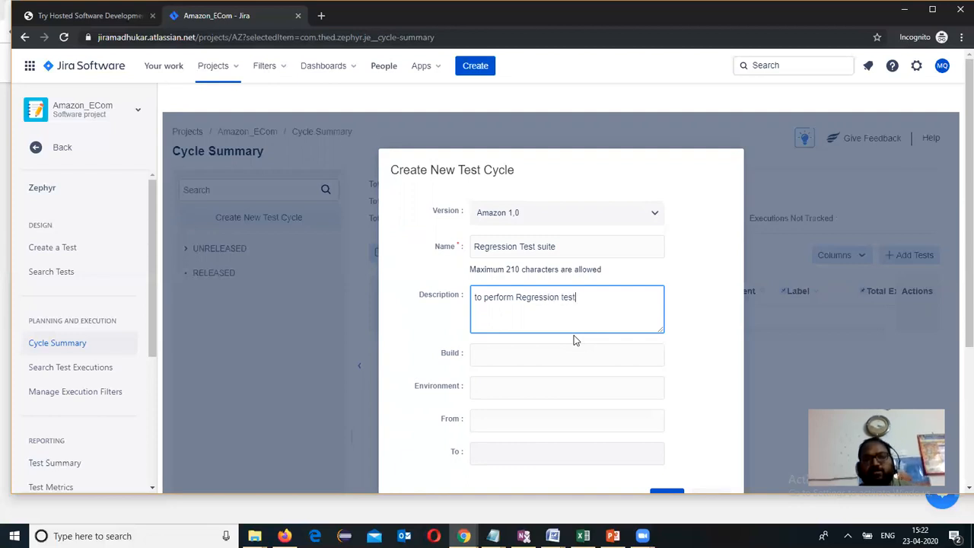
pyautogui.click(520, 358)
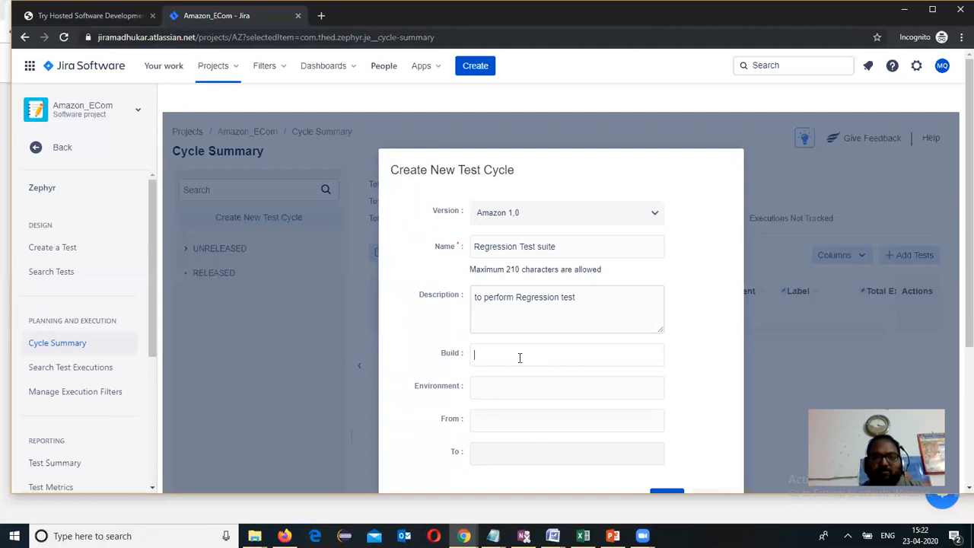
pyautogui.write('Build1.0')
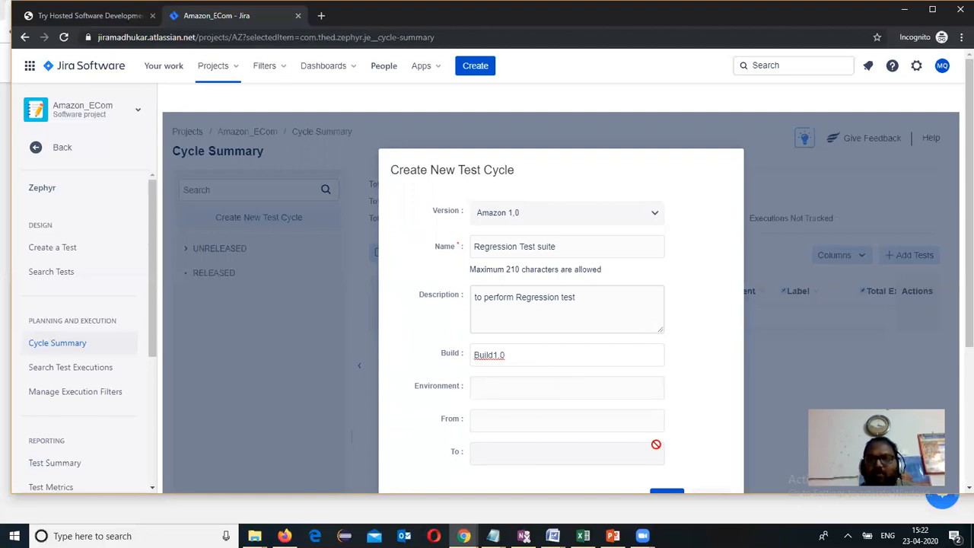
# Set the test cycle's dates from 2020-04-23 to 2020-04-30 and save the cycle
pyautogui.scroll(-1, 957, 261)
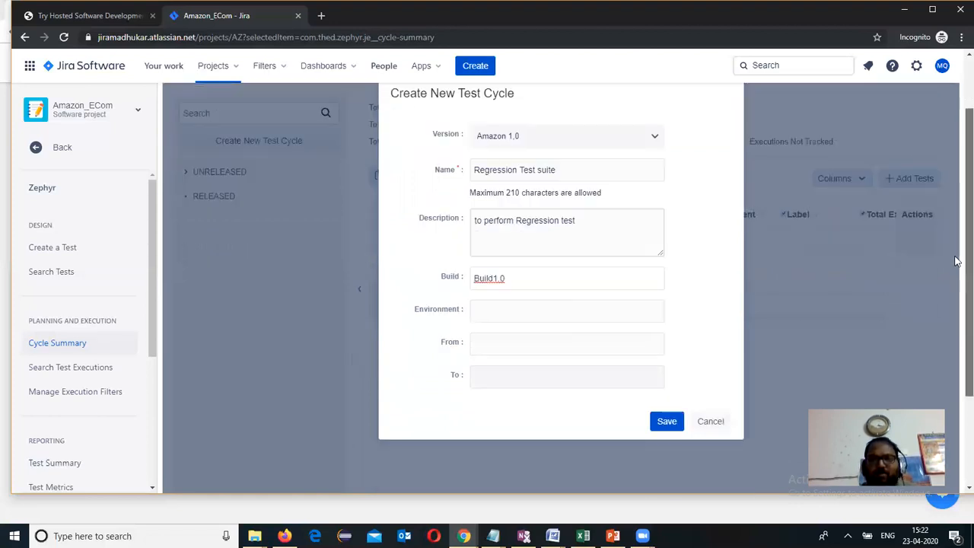
pyautogui.scroll(-1, 956, 261)
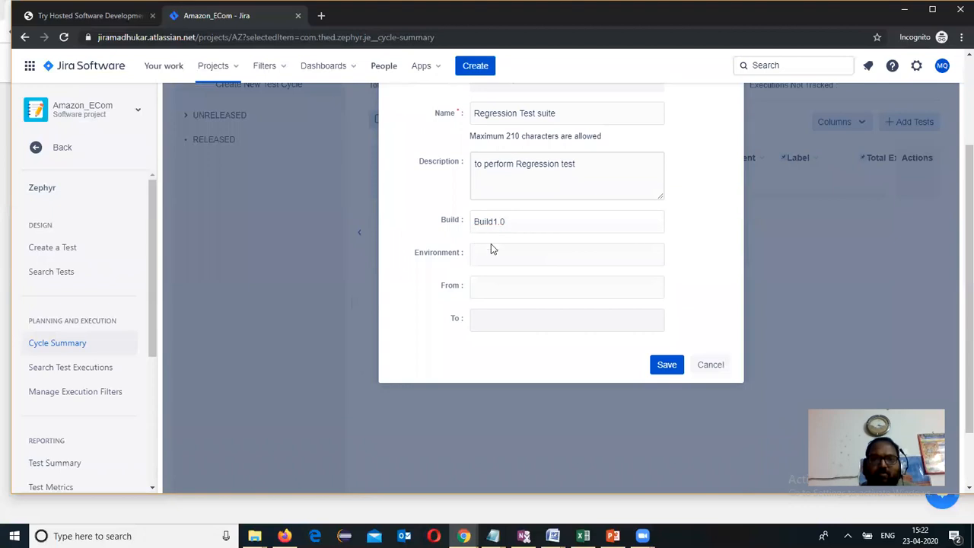
pyautogui.click(490, 287)
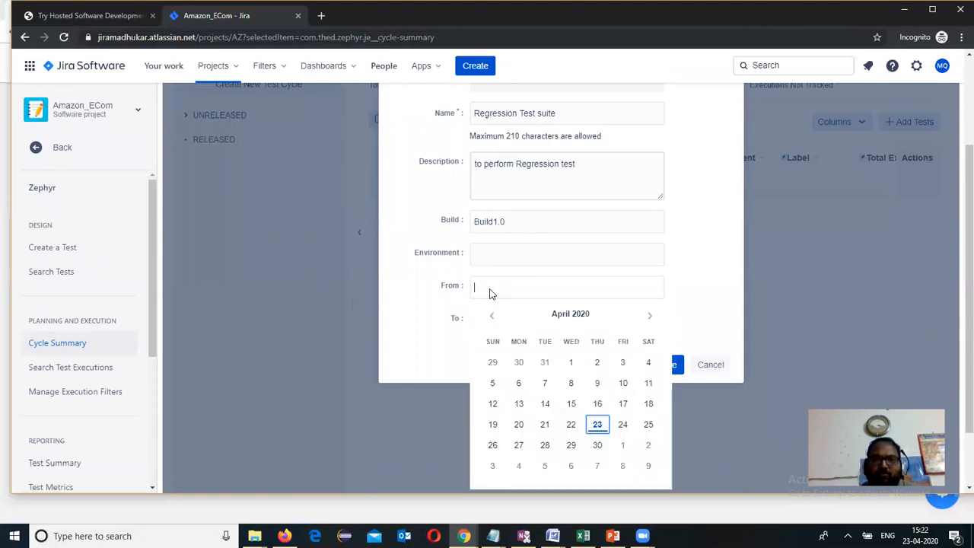
pyautogui.click(598, 425)
pyautogui.click(533, 320)
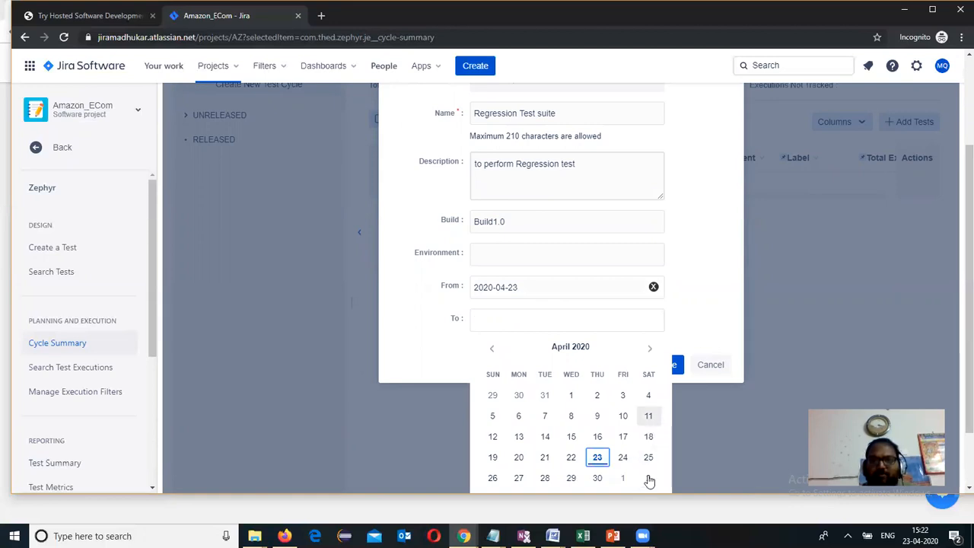
pyautogui.click(598, 477)
pyautogui.click(672, 365)
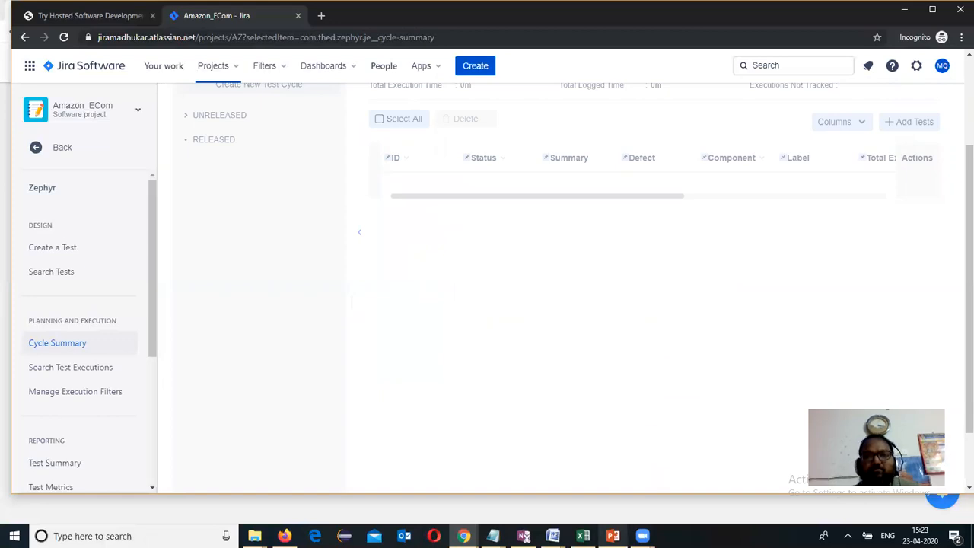
# Switch to PowerPoint, review the slides up to "Creating Test Cycles and Add Tests", and return to Jira
pyautogui.moveTo(612, 535)
pyautogui.click(608, 455)
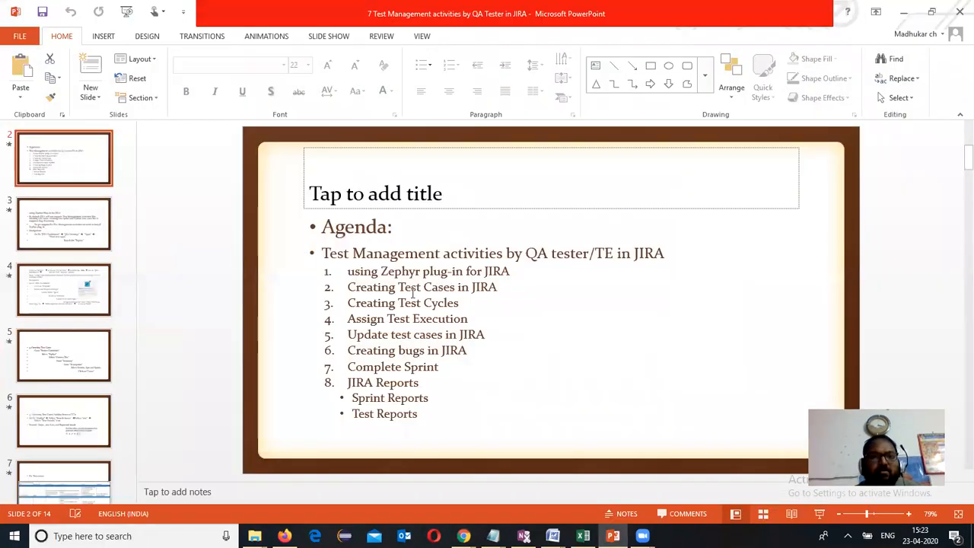
pyautogui.click(66, 373)
pyautogui.click(65, 407)
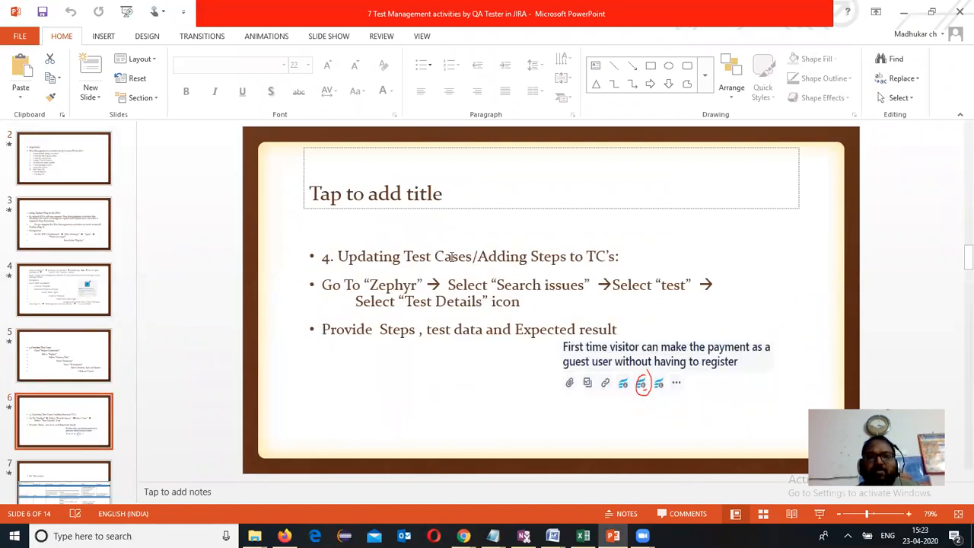
pyautogui.click(73, 469)
pyautogui.click(92, 466)
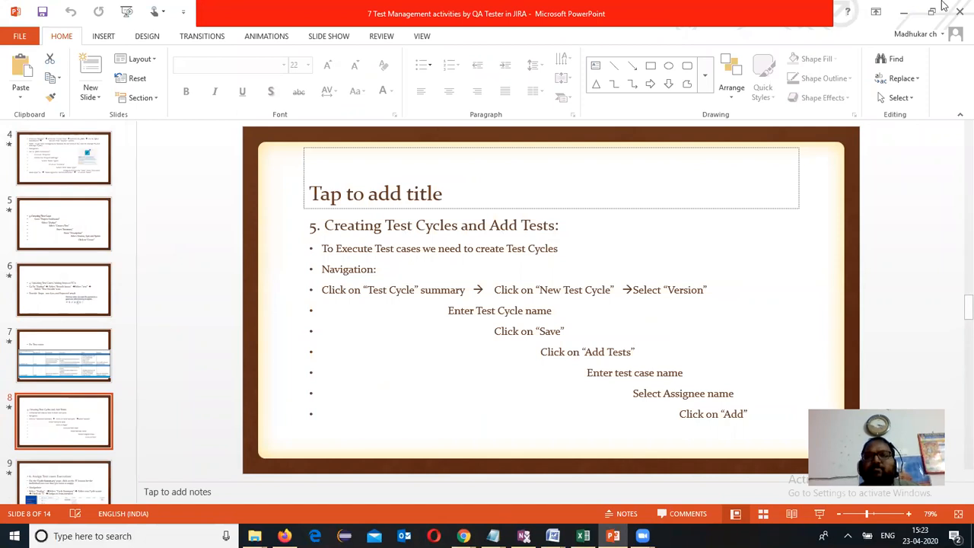
pyautogui.click(905, 16)
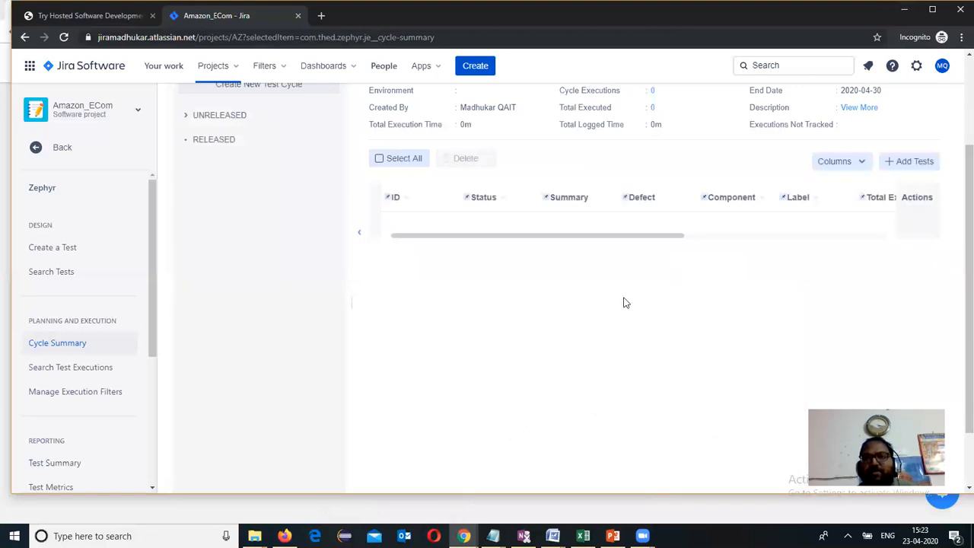
# Add the test AZ-15 TC_Amazon_001 to the Regression Test suite cycle without an assignee and close the status report
pyautogui.moveTo(957, 218); pyautogui.dragTo(955, 173)
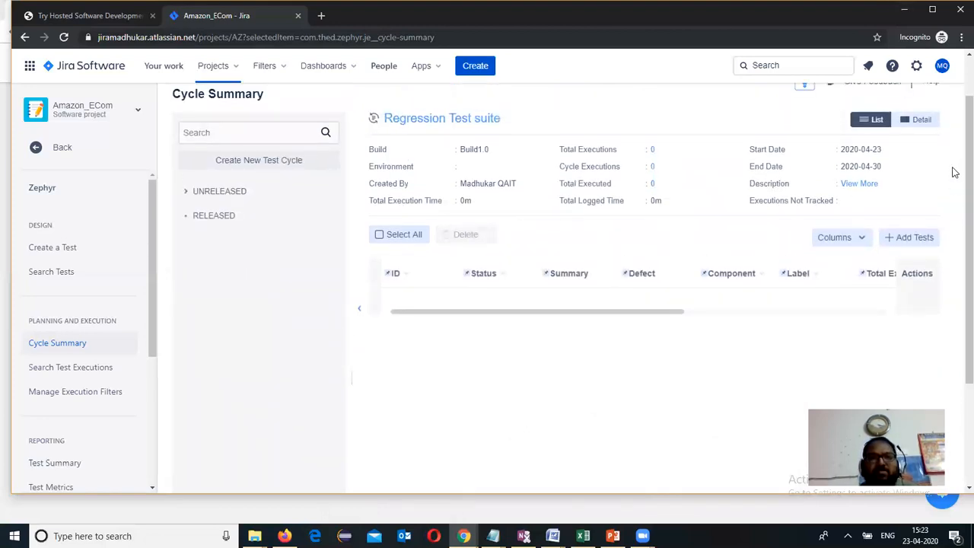
pyautogui.click(902, 240)
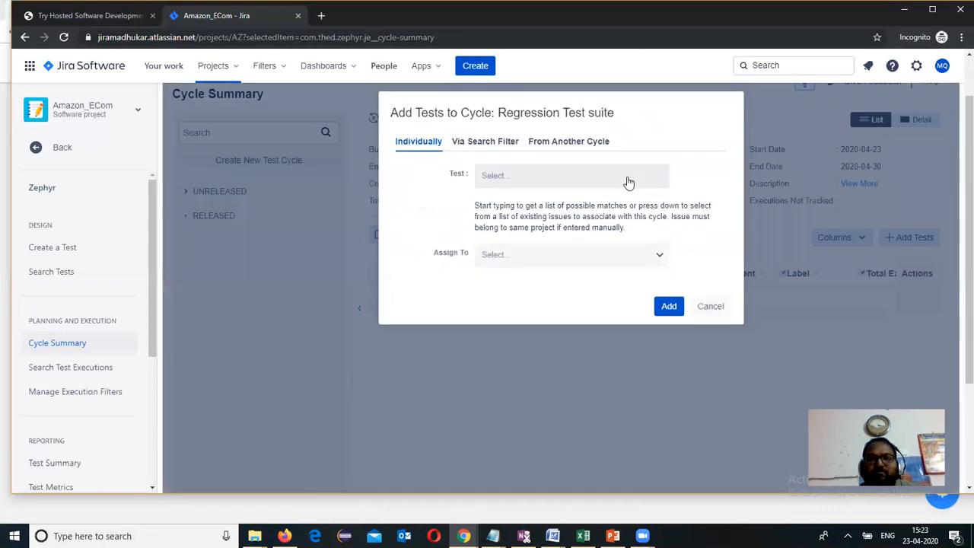
pyautogui.click(629, 183)
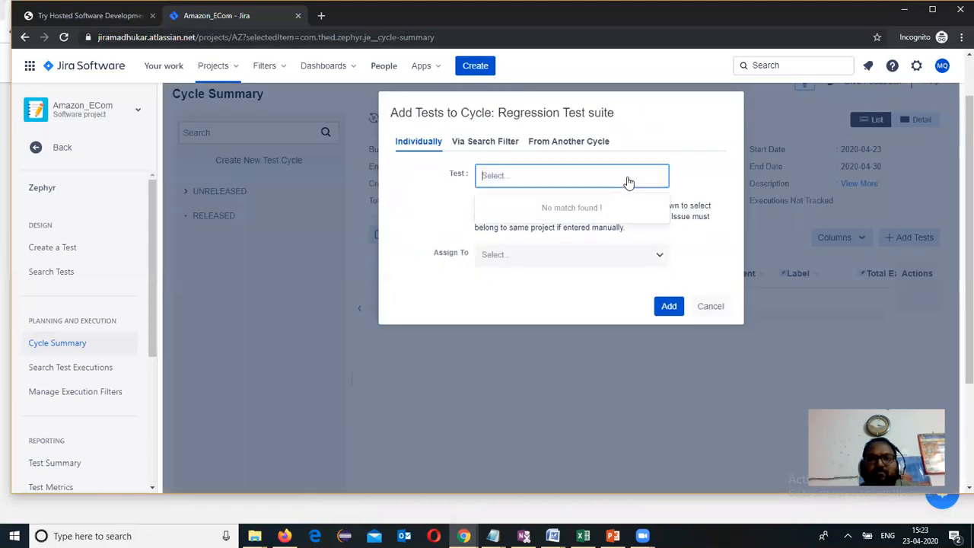
pyautogui.write('a')
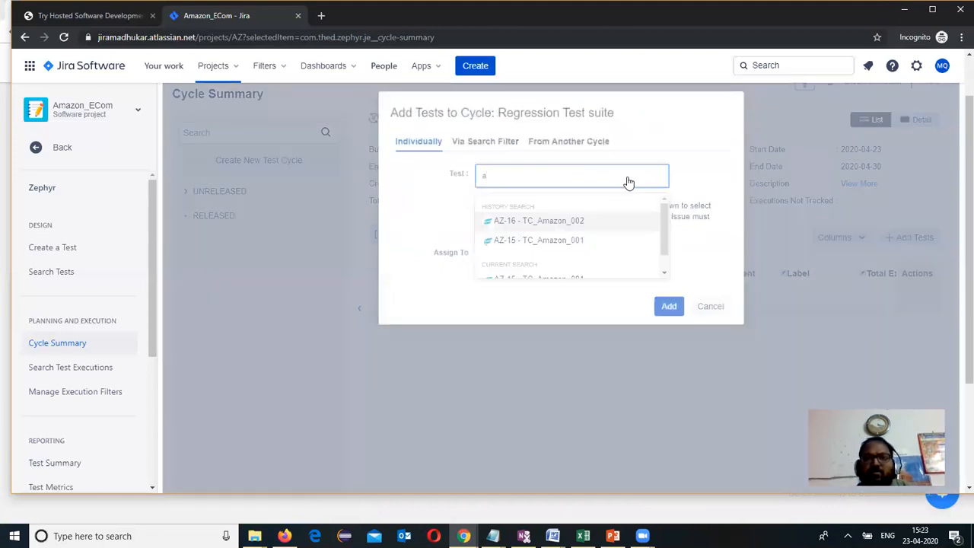
pyautogui.click(561, 240)
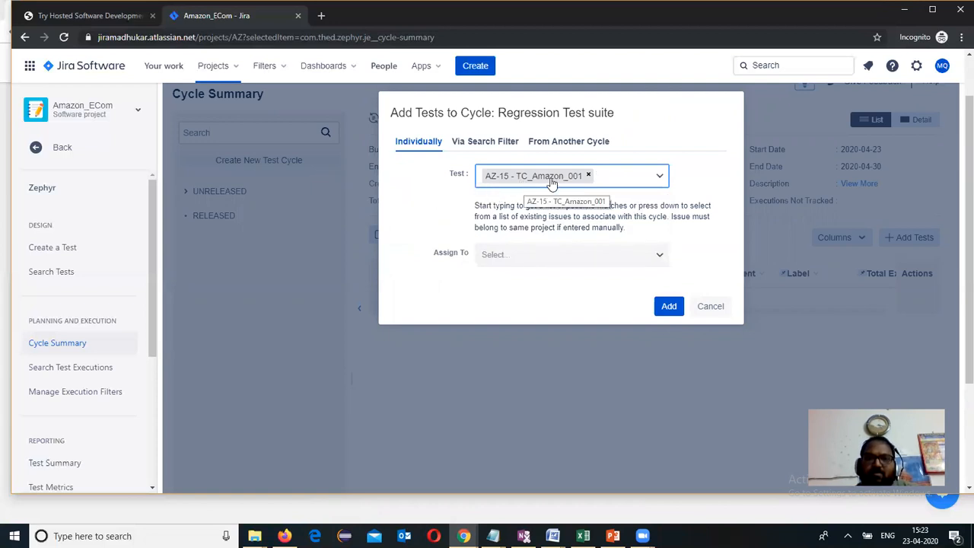
pyautogui.click(673, 305)
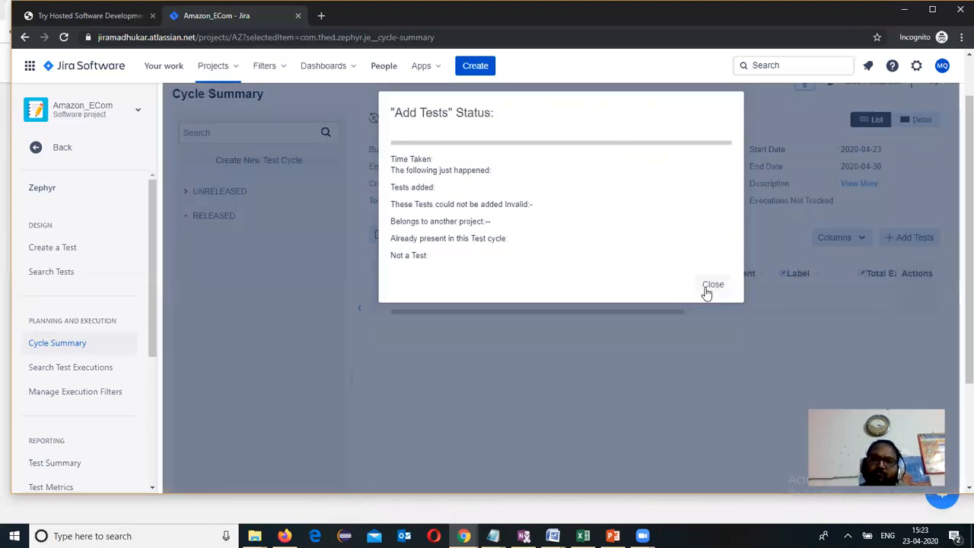
pyautogui.click(709, 287)
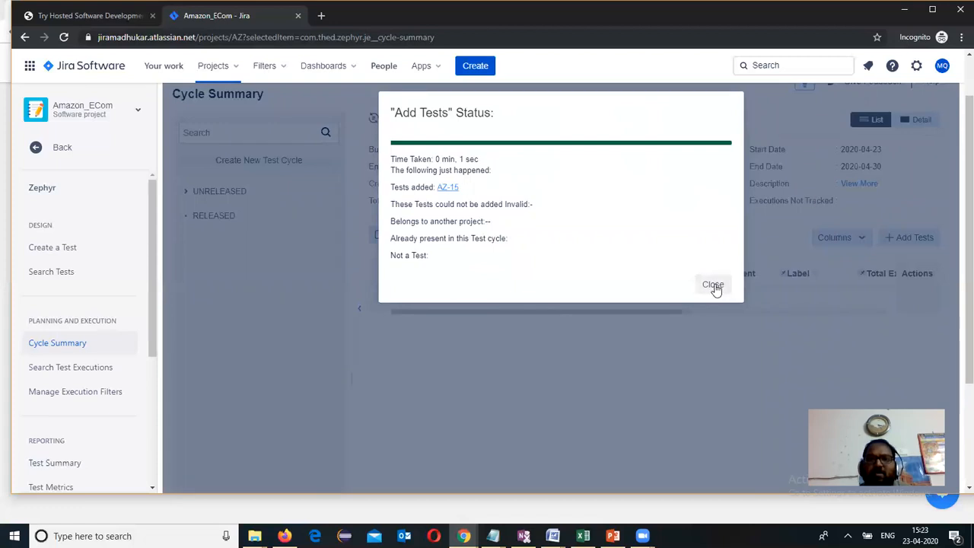
pyautogui.click(714, 286)
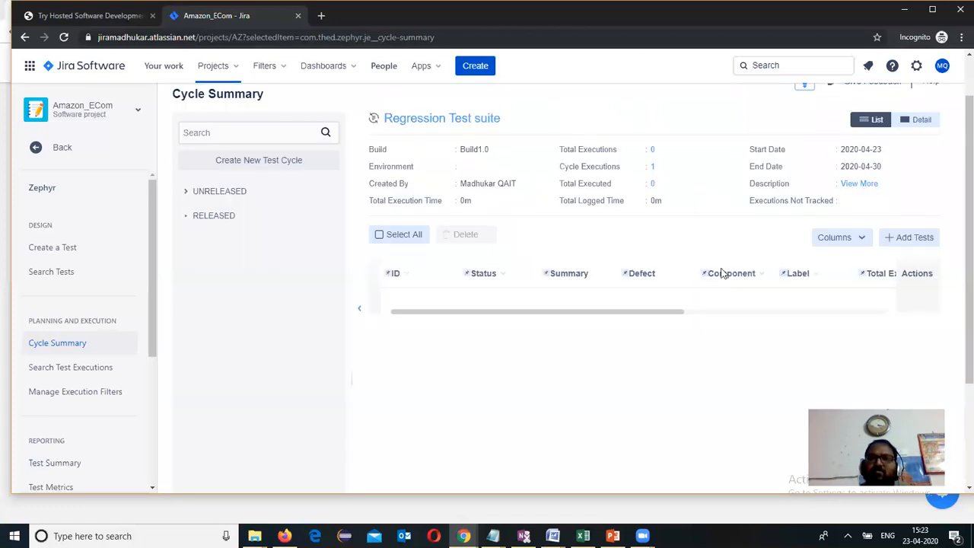
# Add the test AZ-16 TC_Amazon_002 to the Regression Test suite cycle, assigned to the team member, and close the status report
pyautogui.click(913, 238)
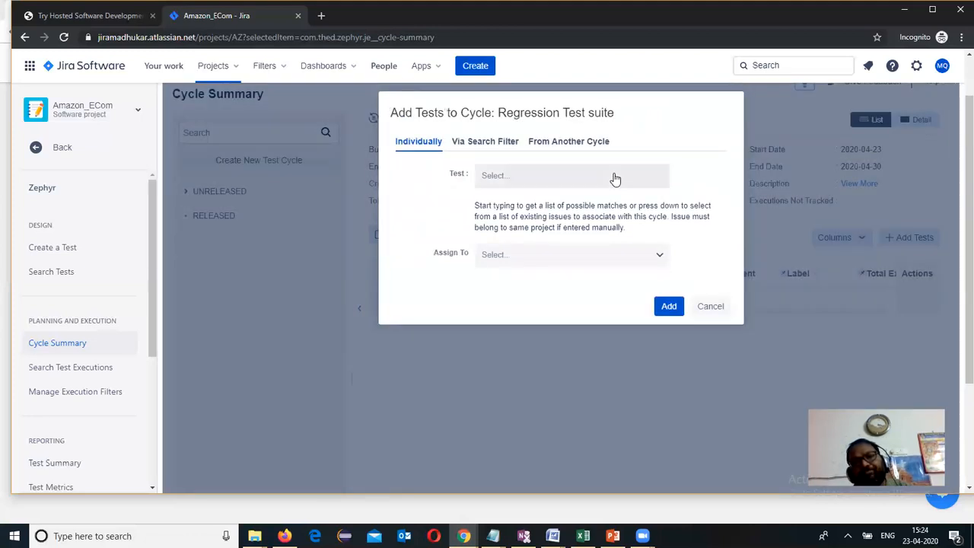
pyautogui.click(615, 178)
pyautogui.click(572, 221)
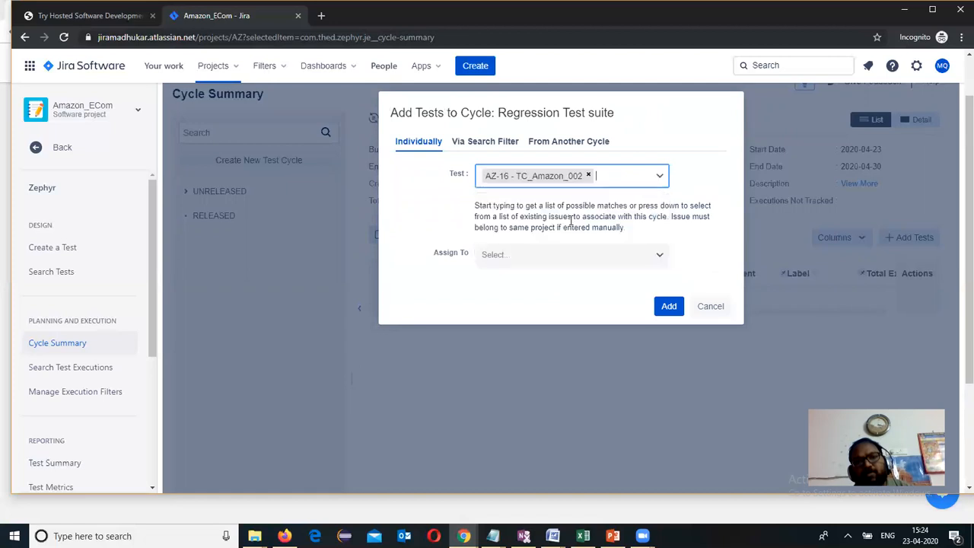
pyautogui.click(633, 253)
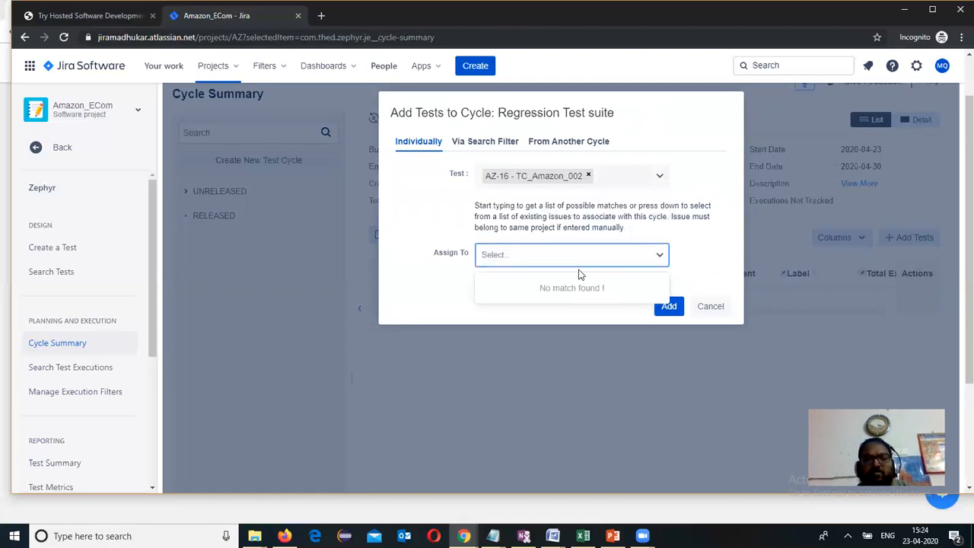
pyautogui.write('m')
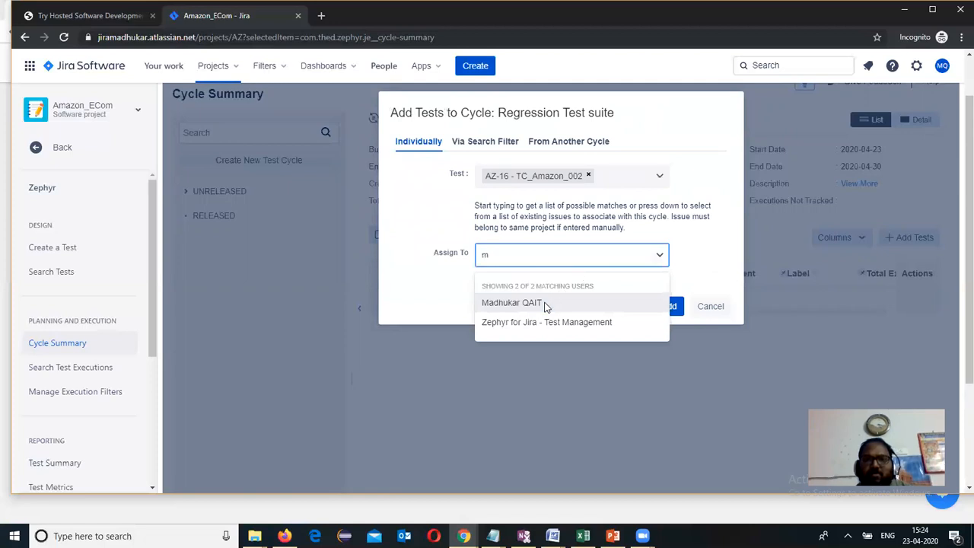
pyautogui.click(545, 305)
pyautogui.click(672, 306)
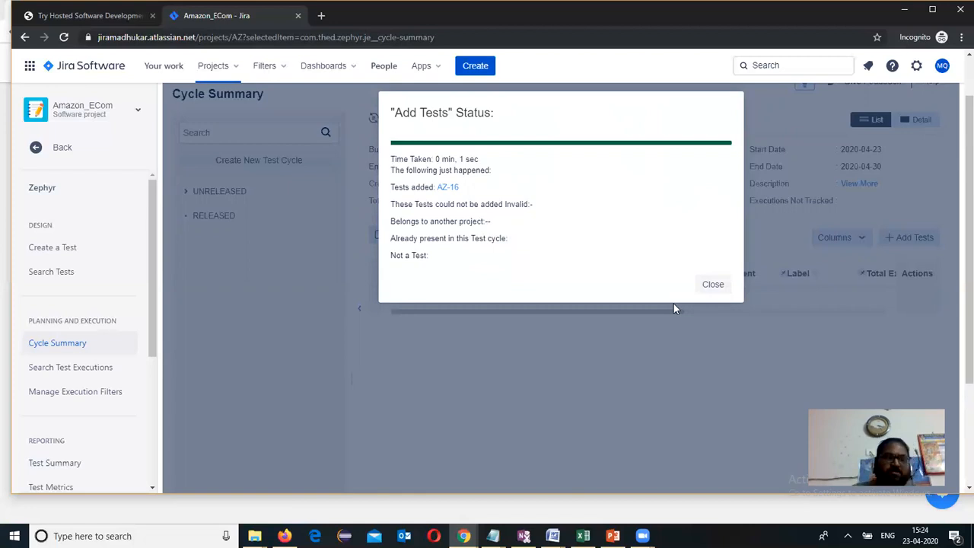
pyautogui.click(720, 285)
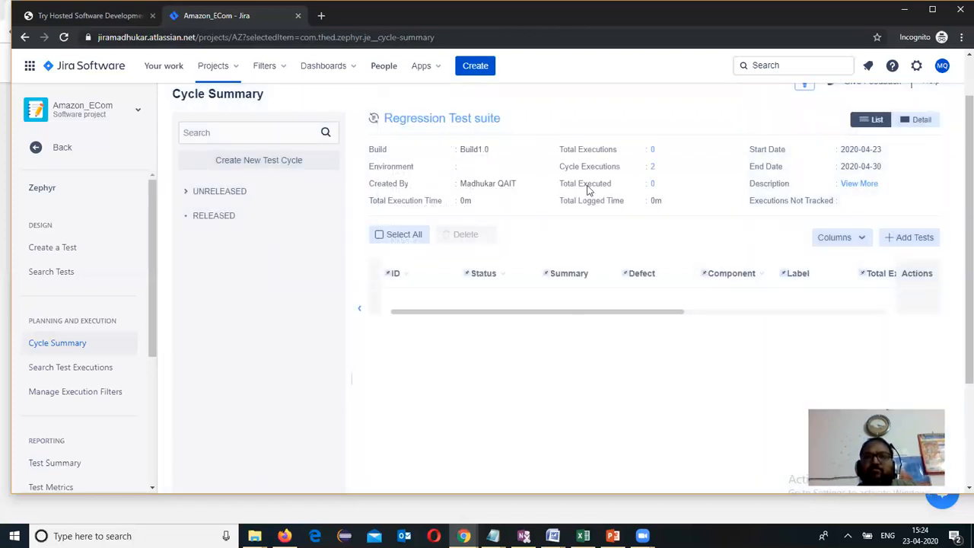
# Reload the Cycle Summary page to refresh the Regression Test suite's test list, and dismiss the feature tour
pyautogui.scroll(1, 957, 92)
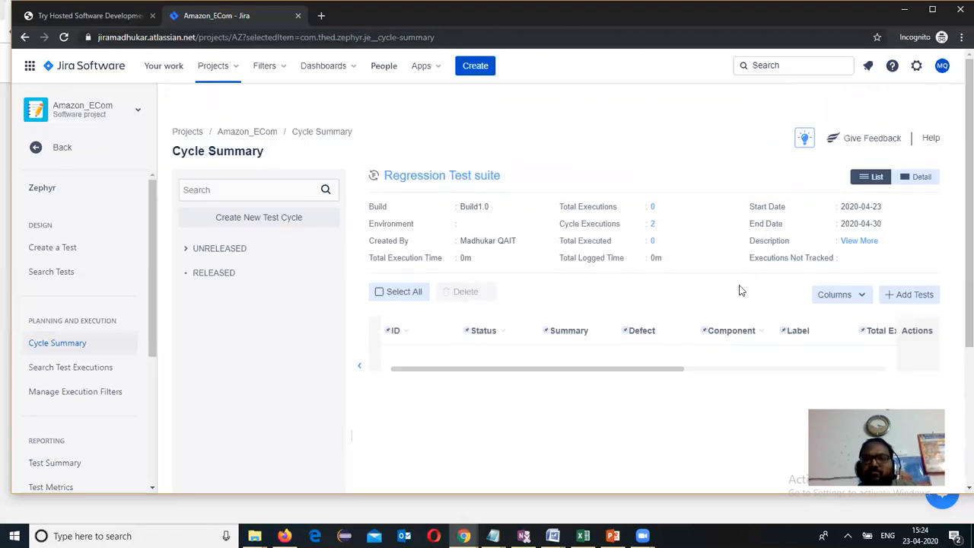
pyautogui.scroll(-1, 958, 295)
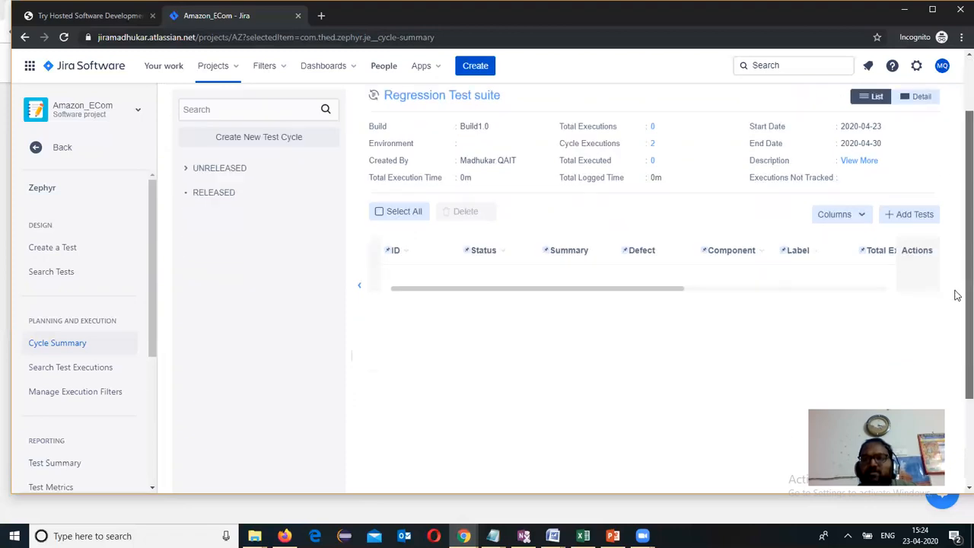
pyautogui.scroll(1, 957, 296)
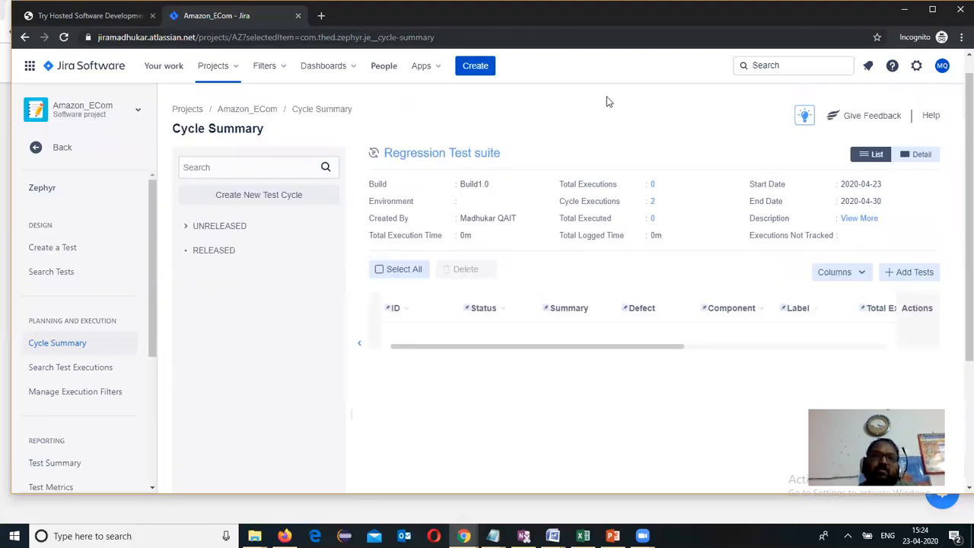
pyautogui.click(538, 37)
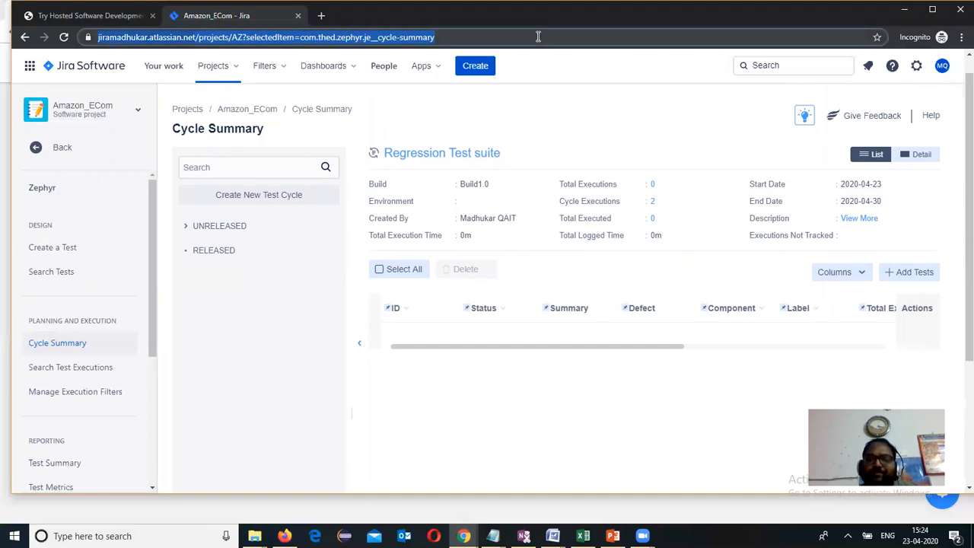
pyautogui.press('Return')
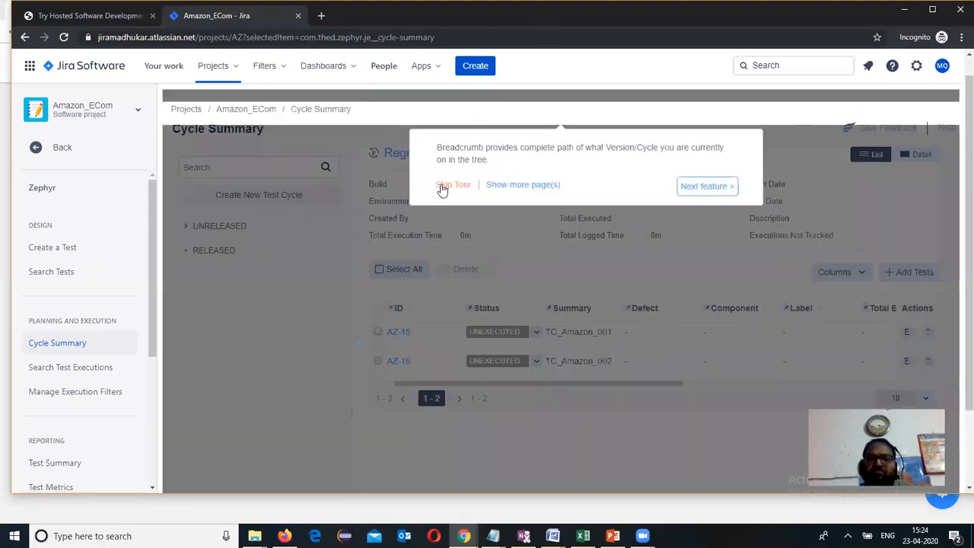
pyautogui.click(443, 187)
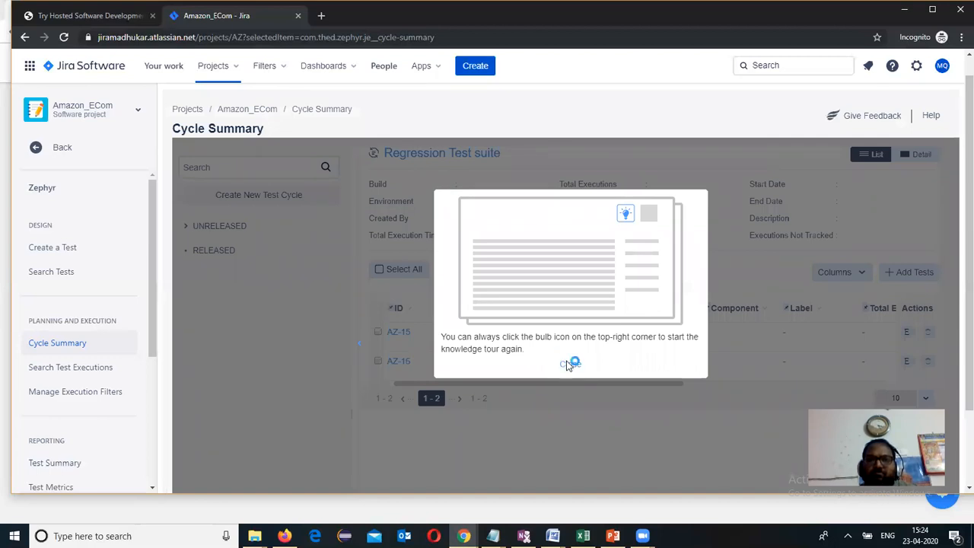
pyautogui.click(569, 363)
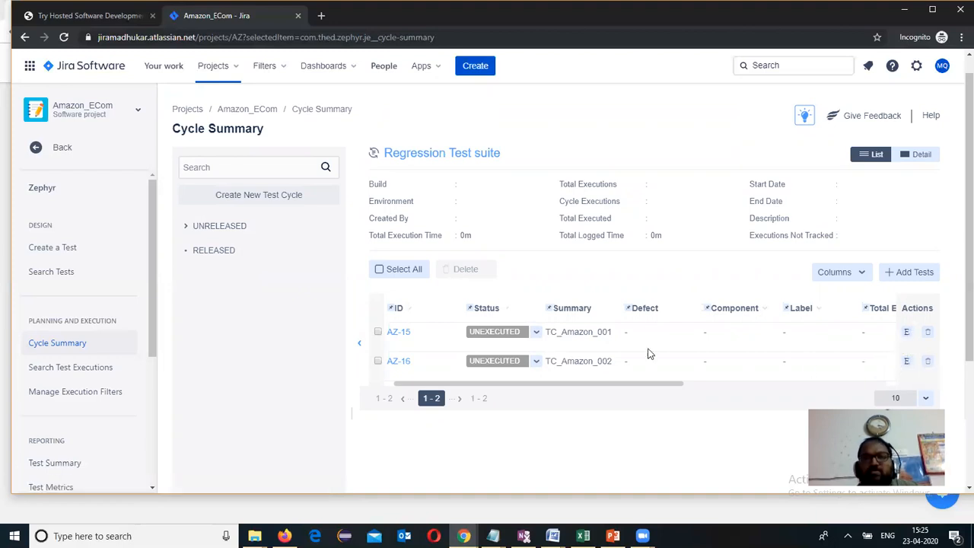
# Switch to PowerPoint, read the slide "Assign Test cases Execution", and return to Jira
pyautogui.click(613, 535)
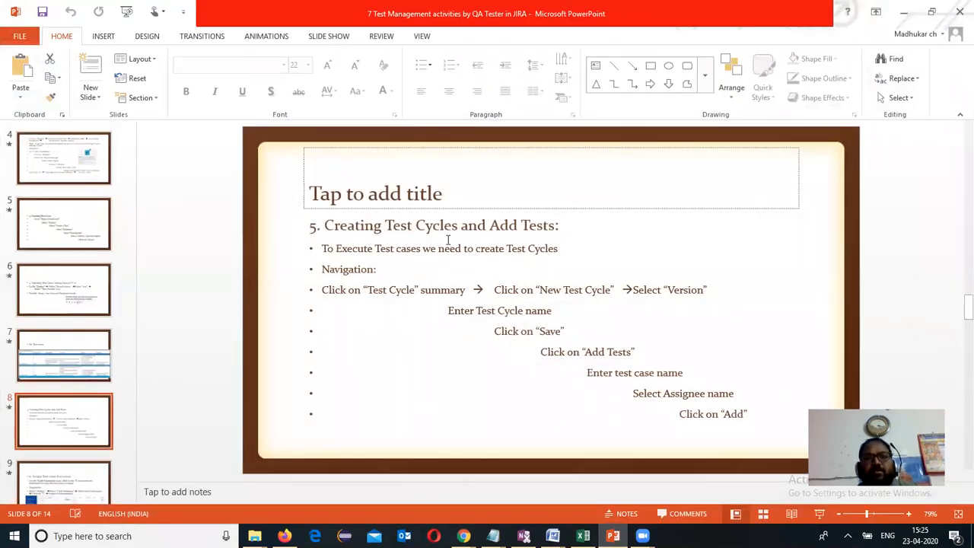
pyautogui.click(67, 477)
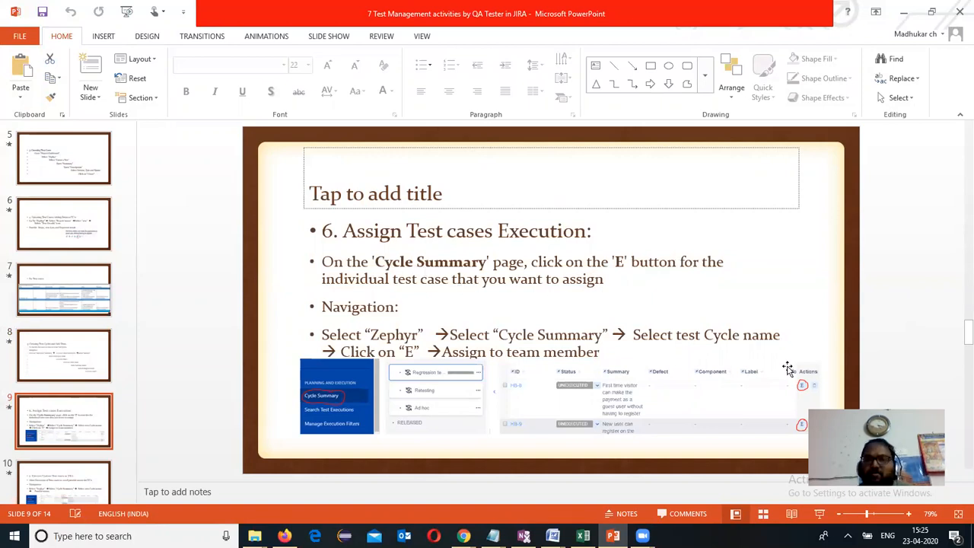
pyautogui.click(903, 12)
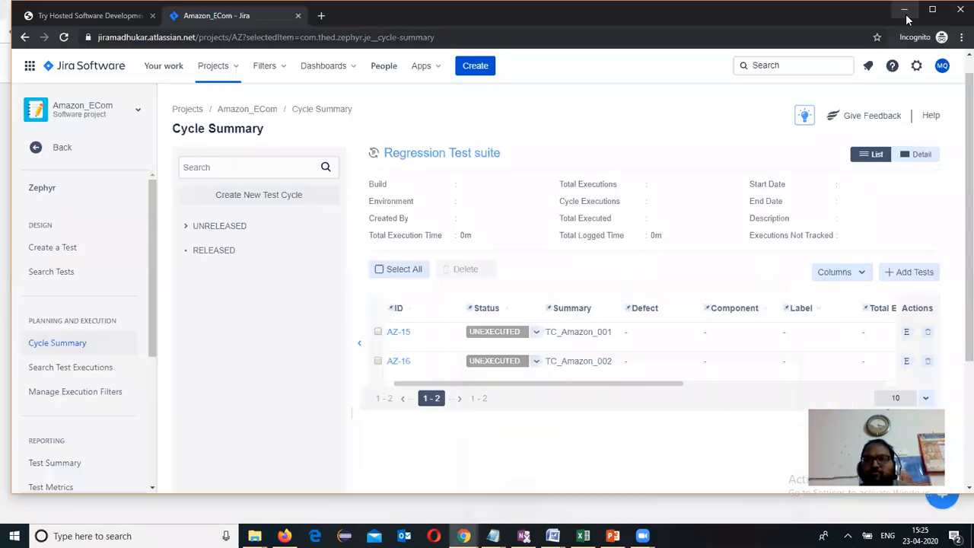
# Open the execution of test AZ-15, skip the tour, assign it to the team member, and return to the Regression Test suite cycle
pyautogui.click(907, 333)
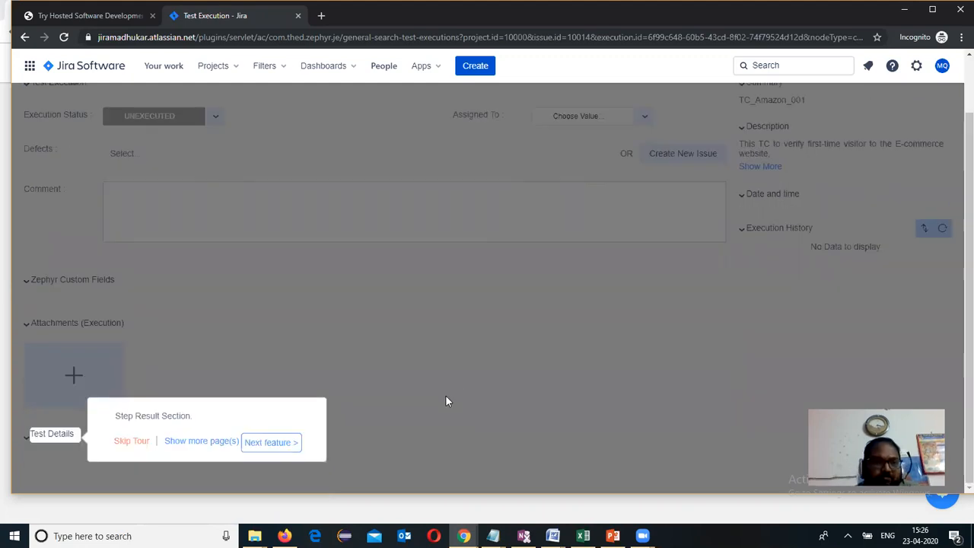
pyautogui.click(128, 441)
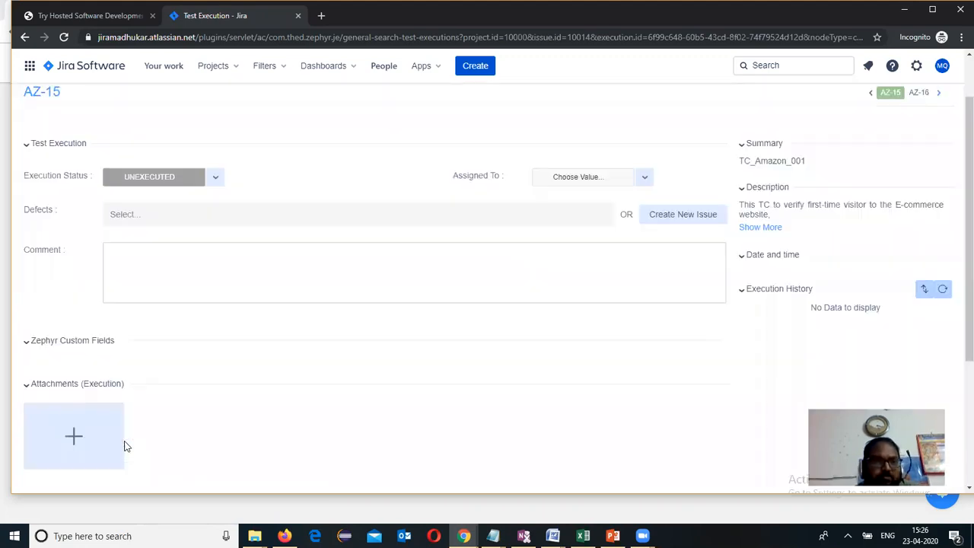
pyautogui.click(644, 176)
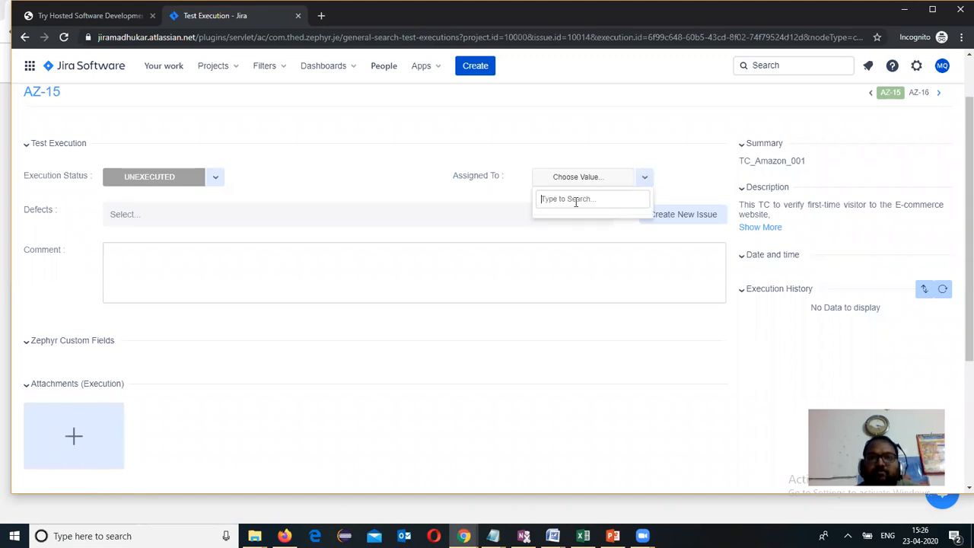
pyautogui.write('m')
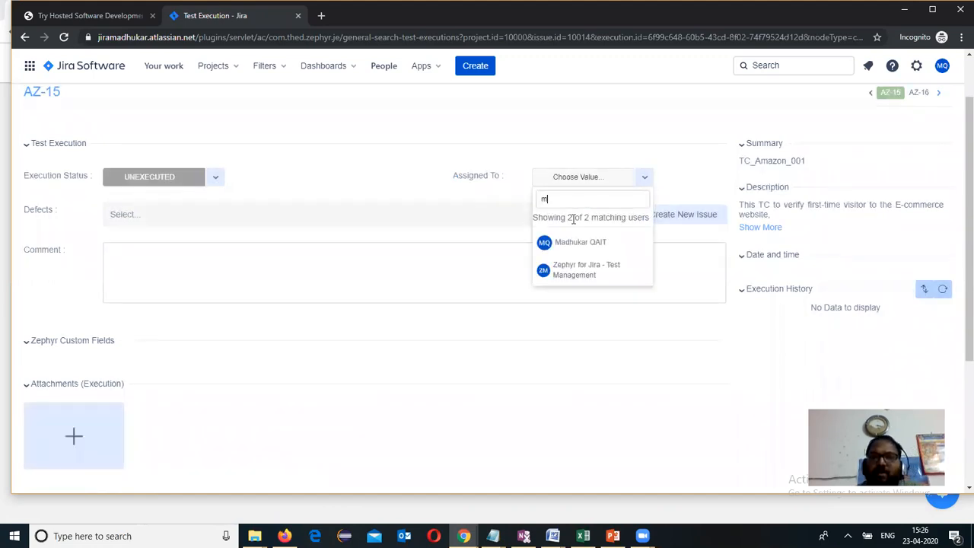
pyautogui.click(572, 241)
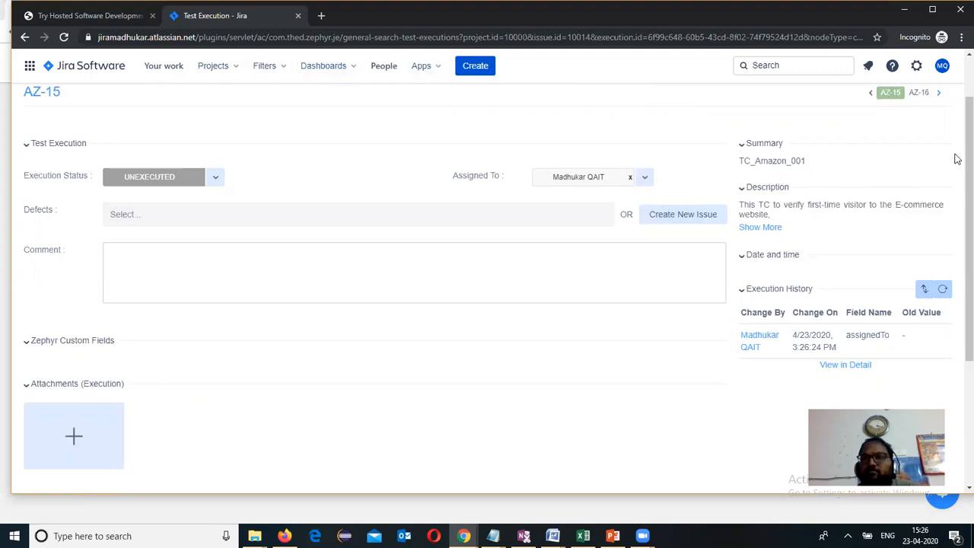
pyautogui.scroll(2, 956, 155)
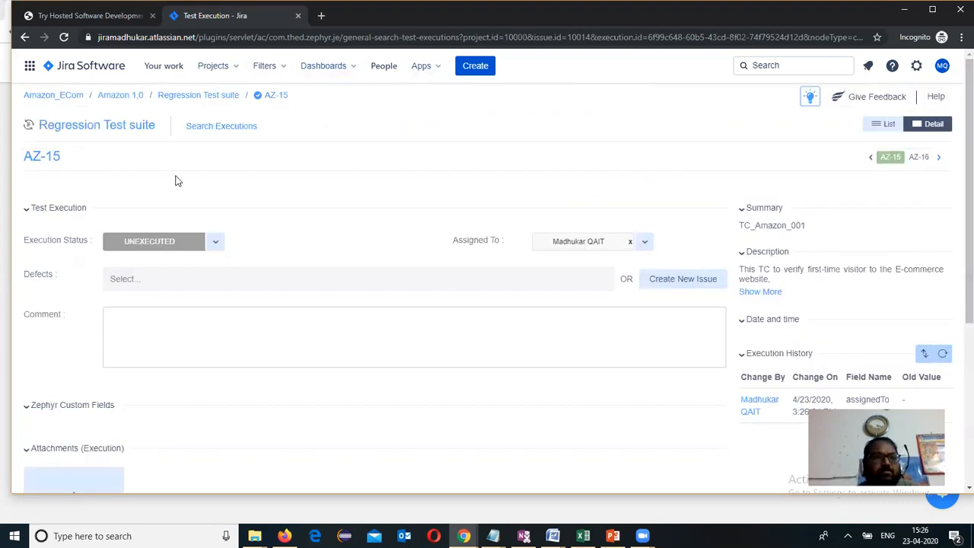
pyautogui.click(181, 99)
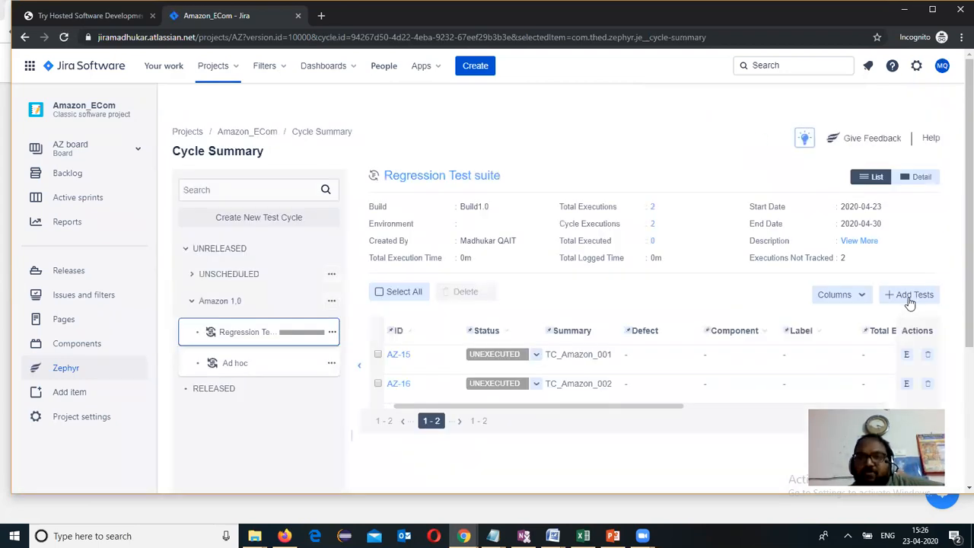
# Open the execution of test AZ-16, check its assignee, and return to the Regression Test suite cycle
pyautogui.click(906, 384)
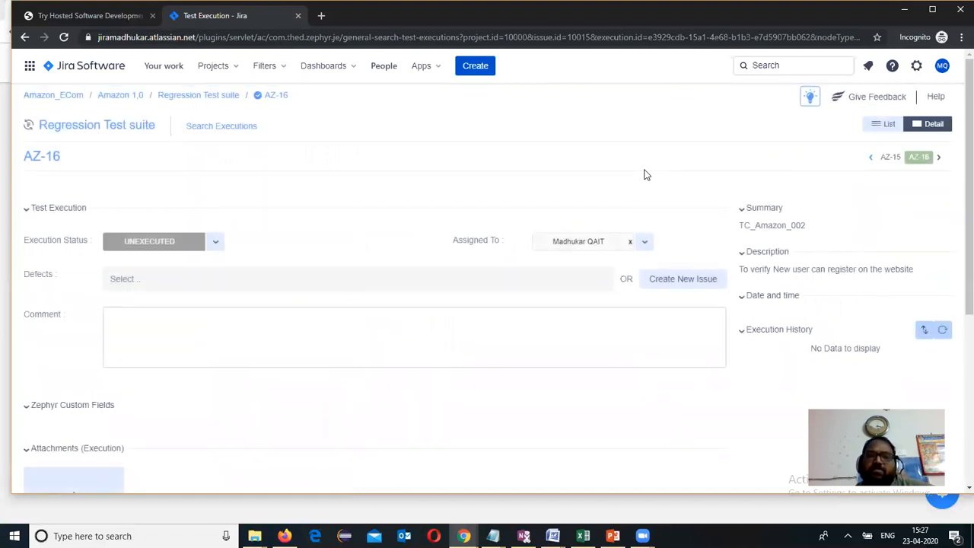
pyautogui.click(645, 244)
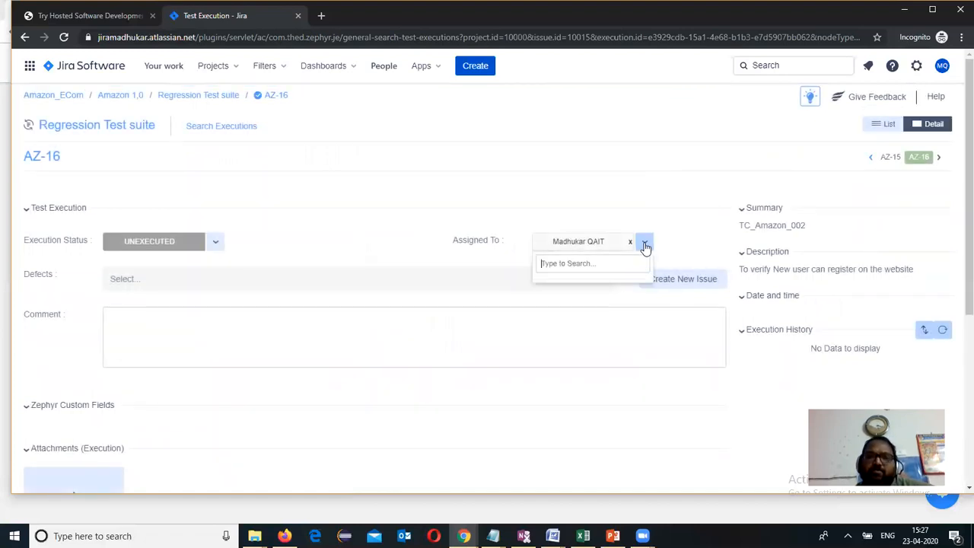
pyautogui.click(751, 423)
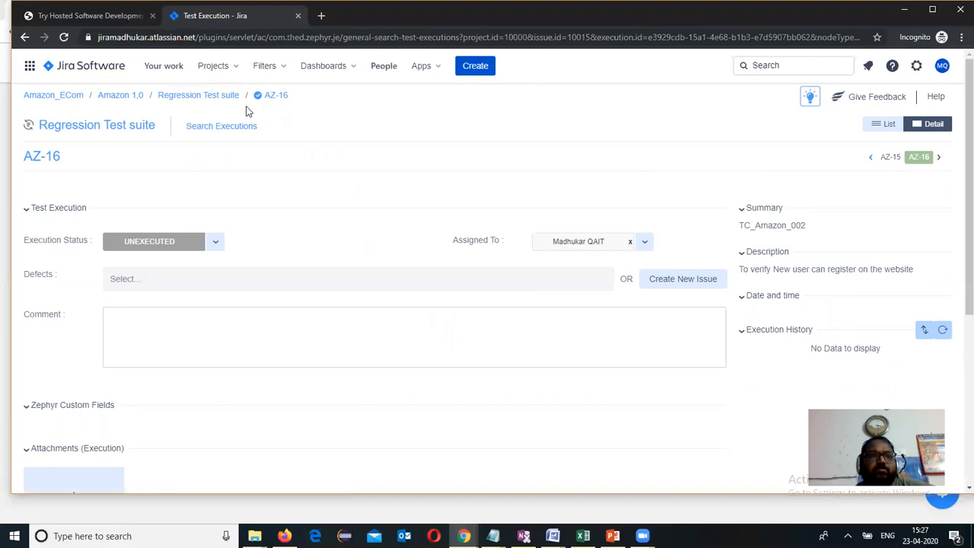
pyautogui.click(215, 98)
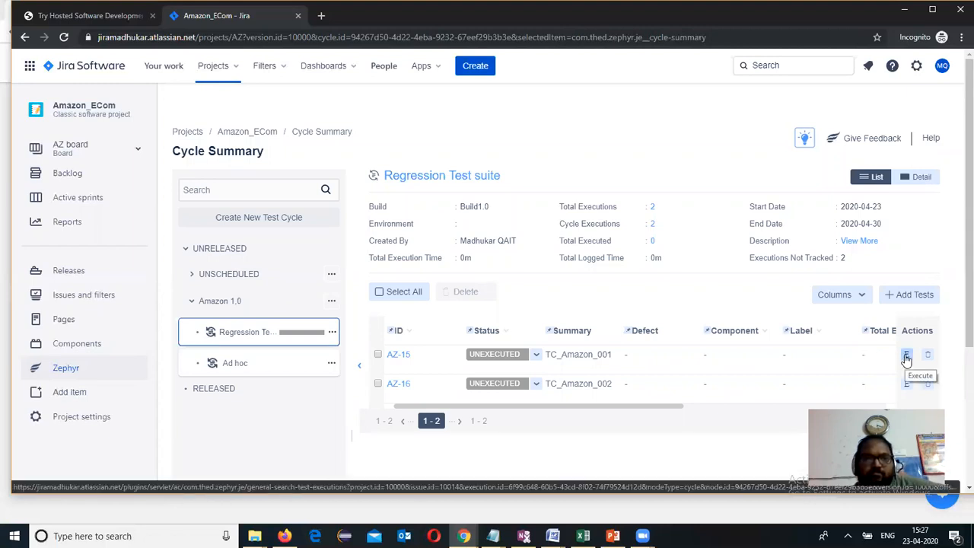
# Open the AZ-15 execution, read the PowerPoint slide "Execute/Update Test cases in JIRA", and return to Jira
pyautogui.click(906, 358)
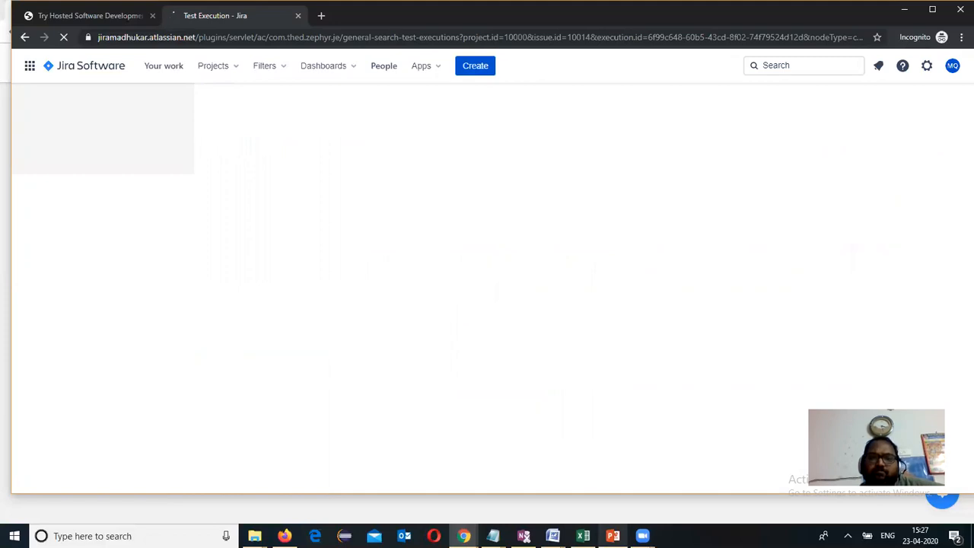
pyautogui.moveTo(612, 536)
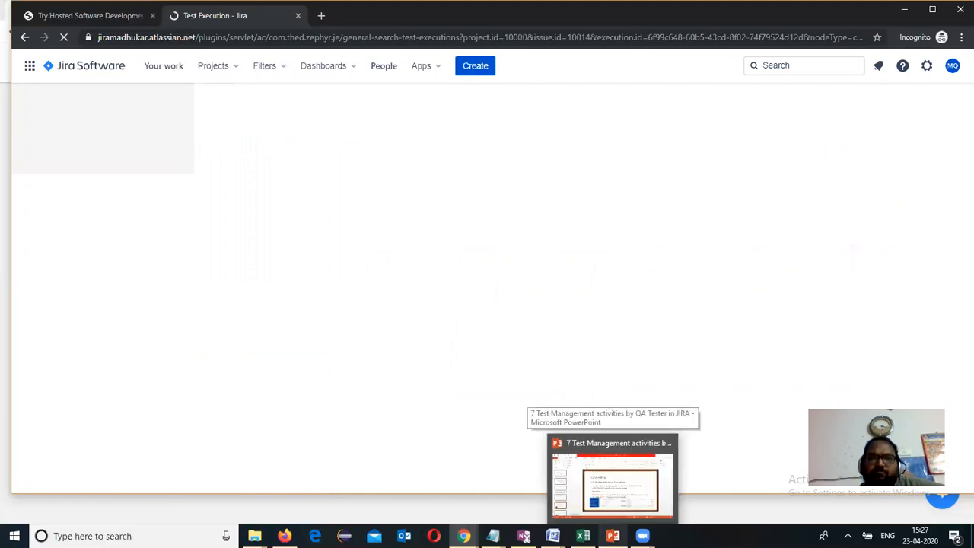
pyautogui.click(612, 481)
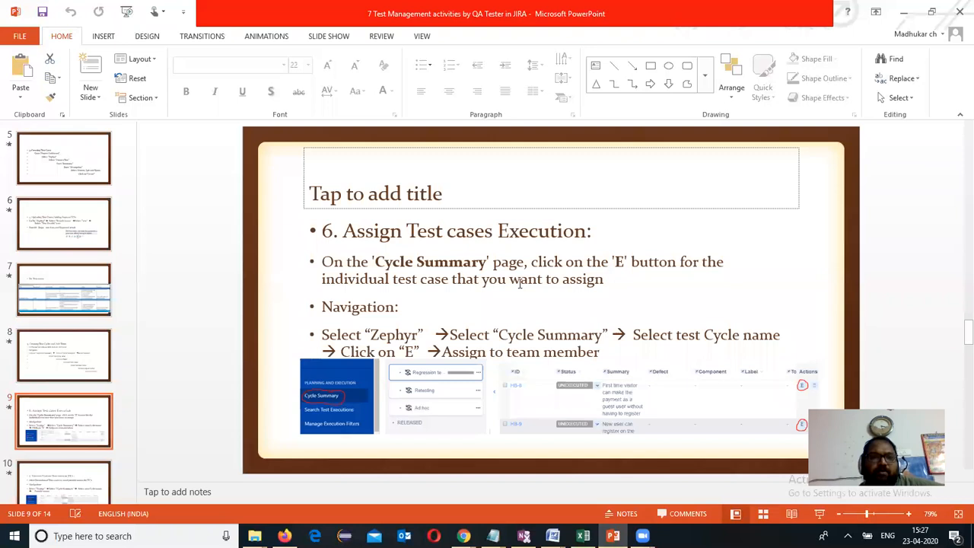
pyautogui.click(89, 480)
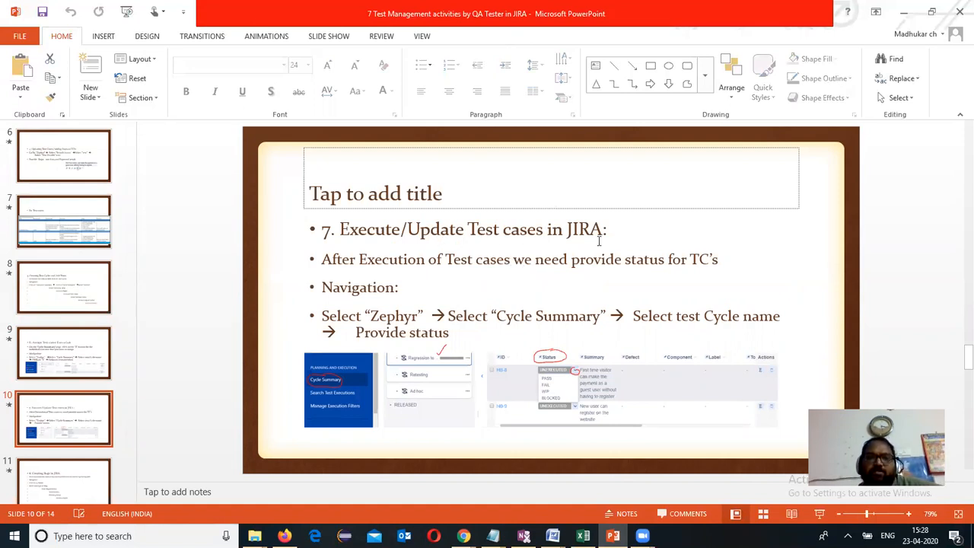
pyautogui.click(903, 13)
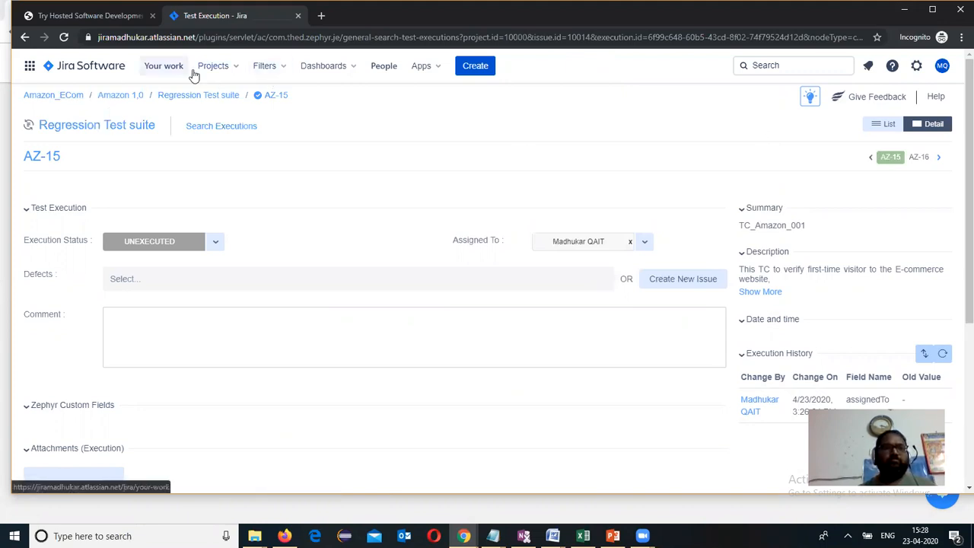
# List all dashboards and filter them by the Amazon_ECom project
pyautogui.click(326, 66)
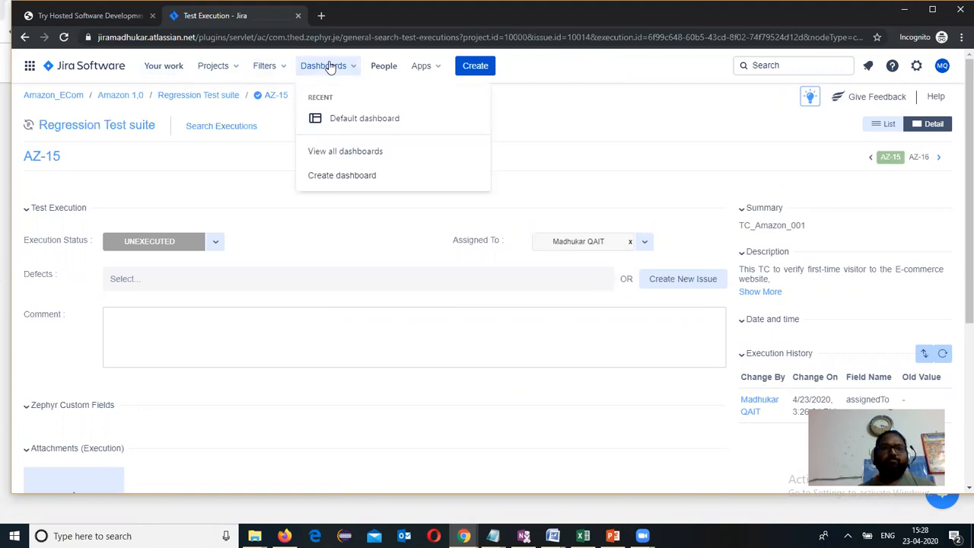
pyautogui.click(352, 156)
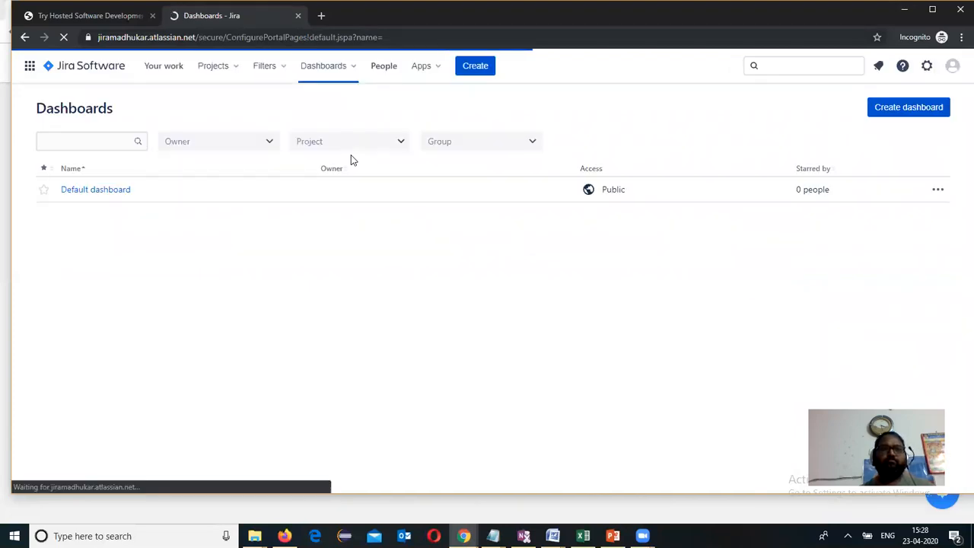
pyautogui.click(394, 150)
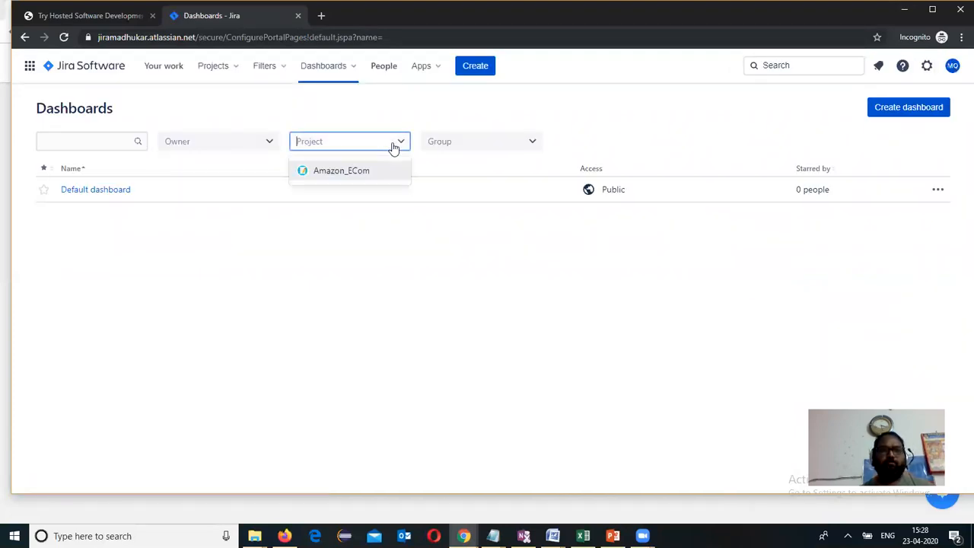
pyautogui.click(359, 172)
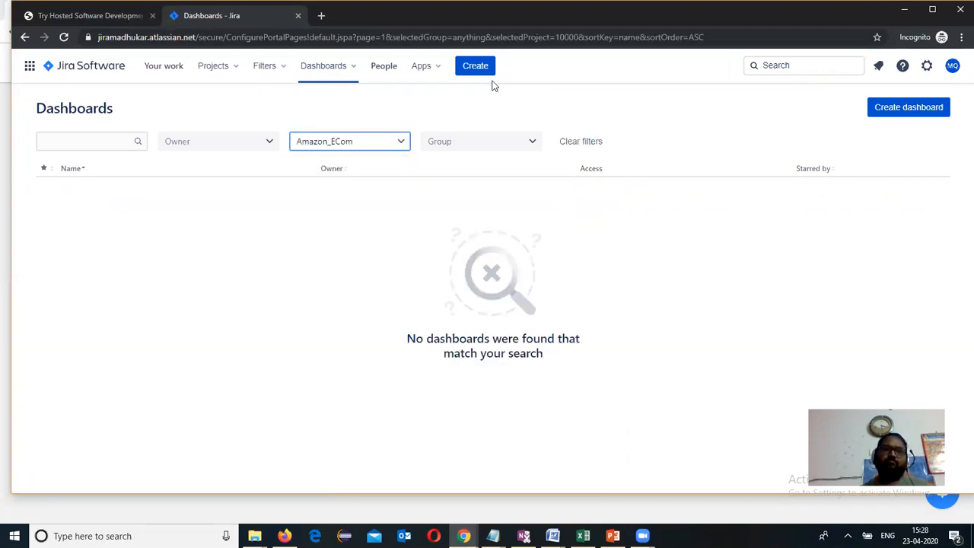
pyautogui.click(349, 71)
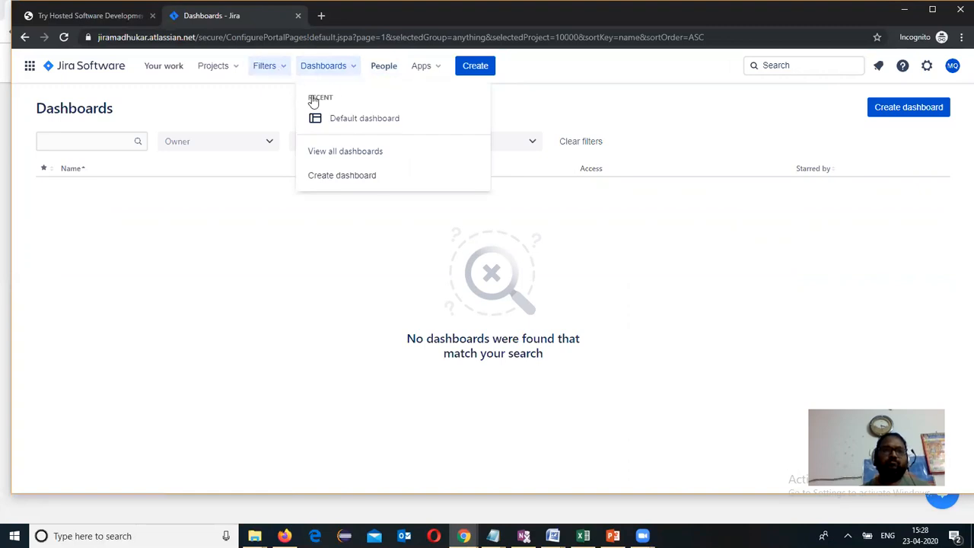
# Open the Amazon_ECom project and go to its Zephyr Cycle Summary
pyautogui.click(230, 70)
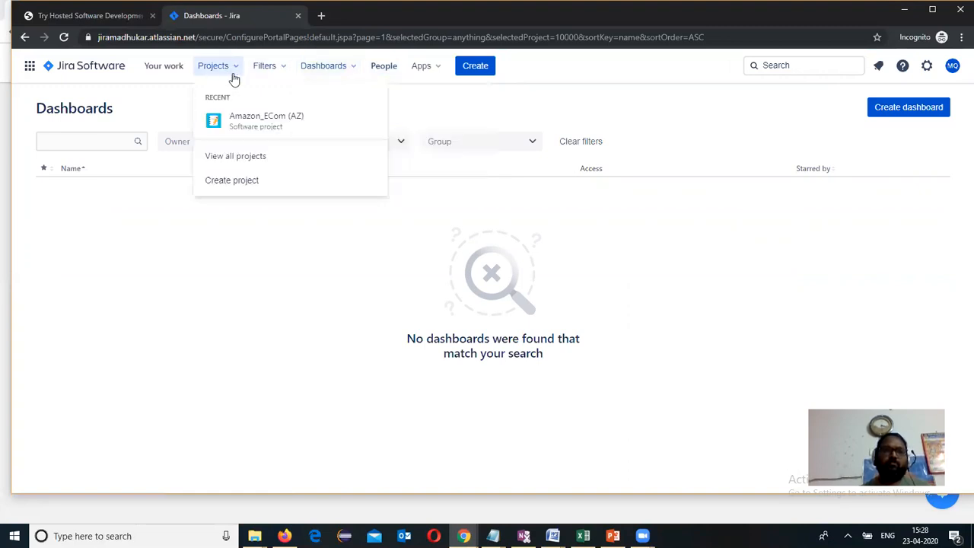
pyautogui.click(245, 121)
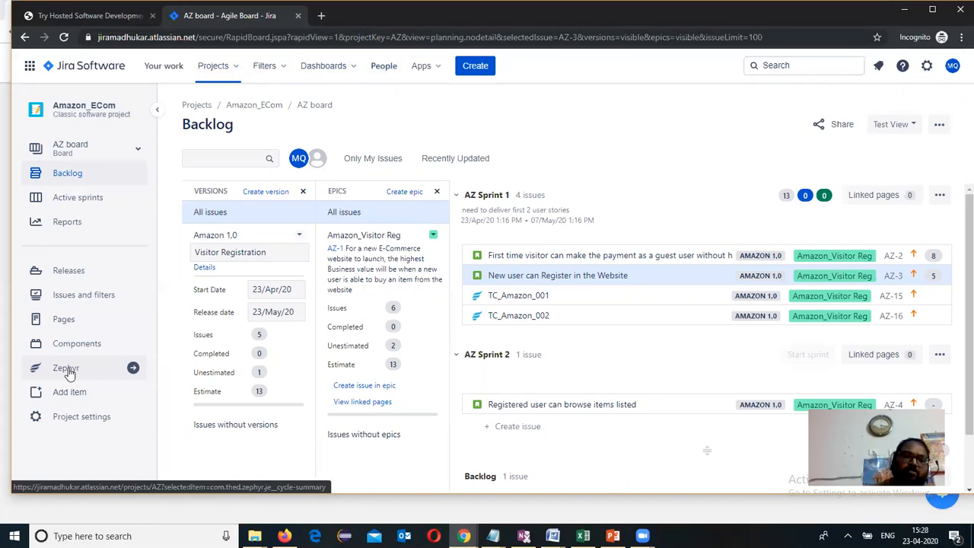
pyautogui.click(67, 370)
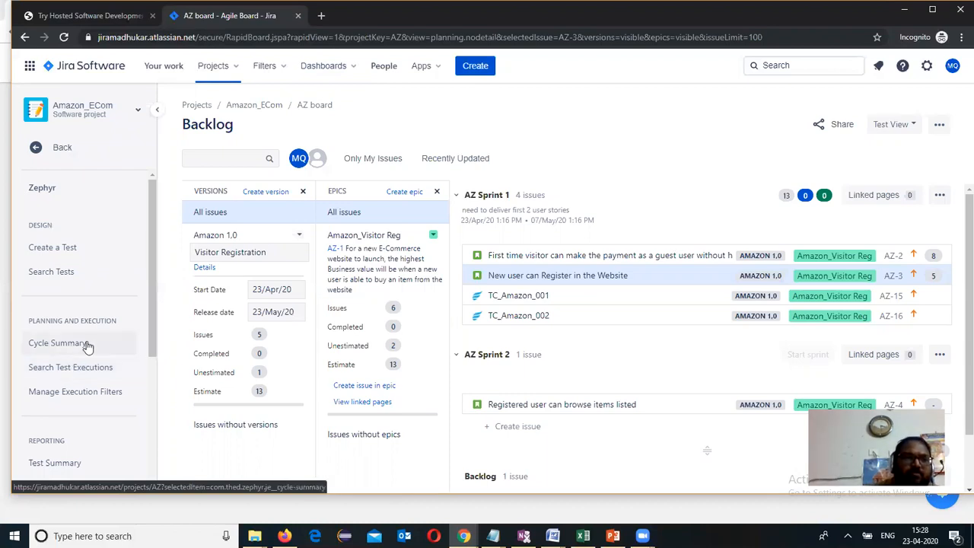
pyautogui.click(86, 344)
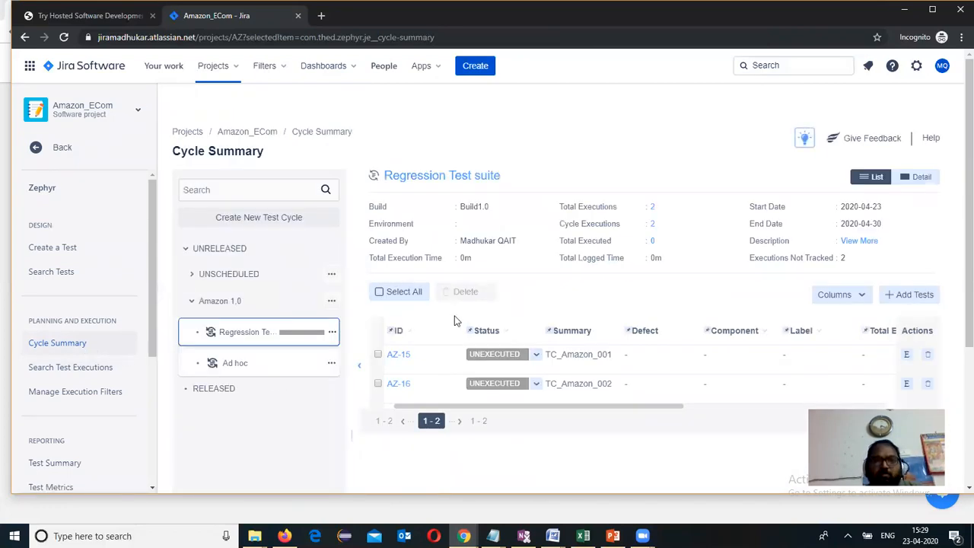
# Set the execution status of AZ-15 to PASS and of AZ-16 to FAIL in the Regression Test suite cycle
pyautogui.click(537, 354)
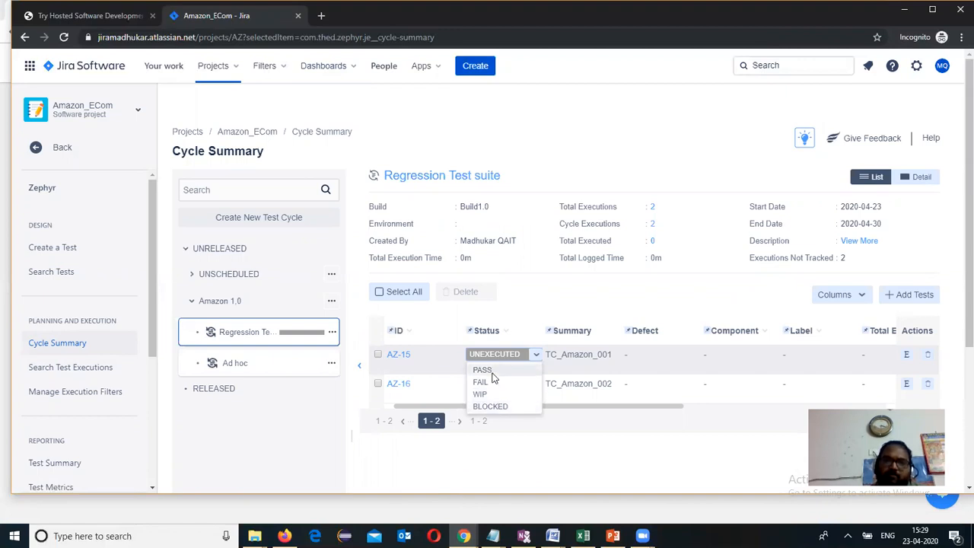
pyautogui.click(492, 373)
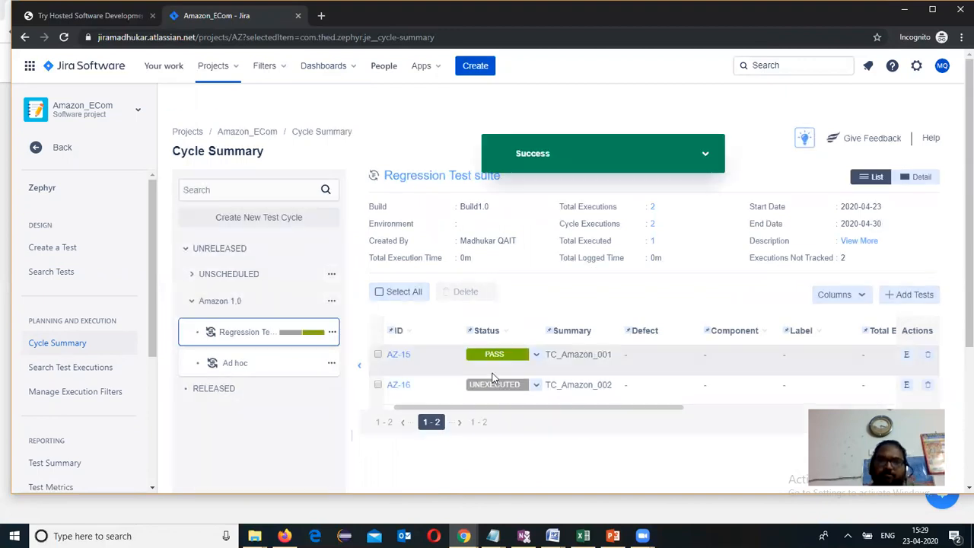
pyautogui.click(536, 385)
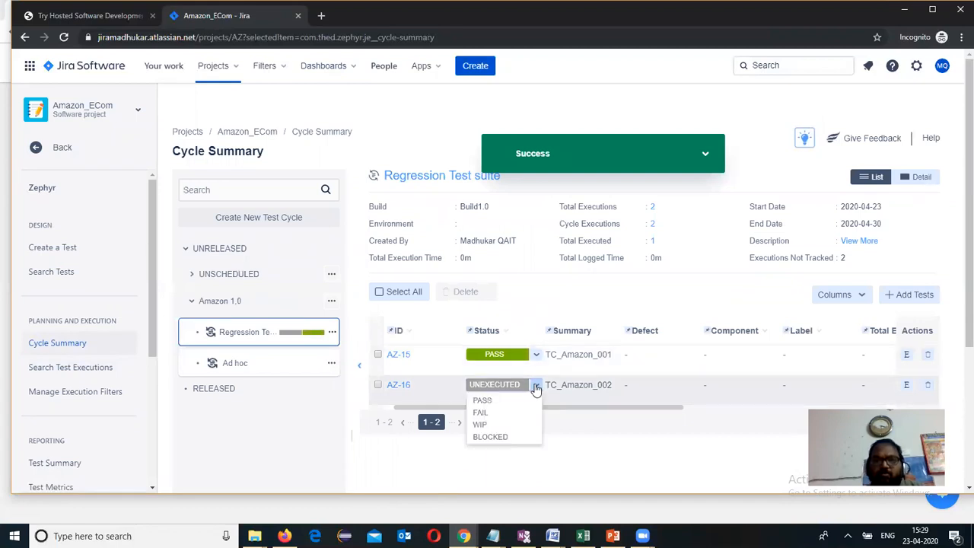
pyautogui.click(482, 412)
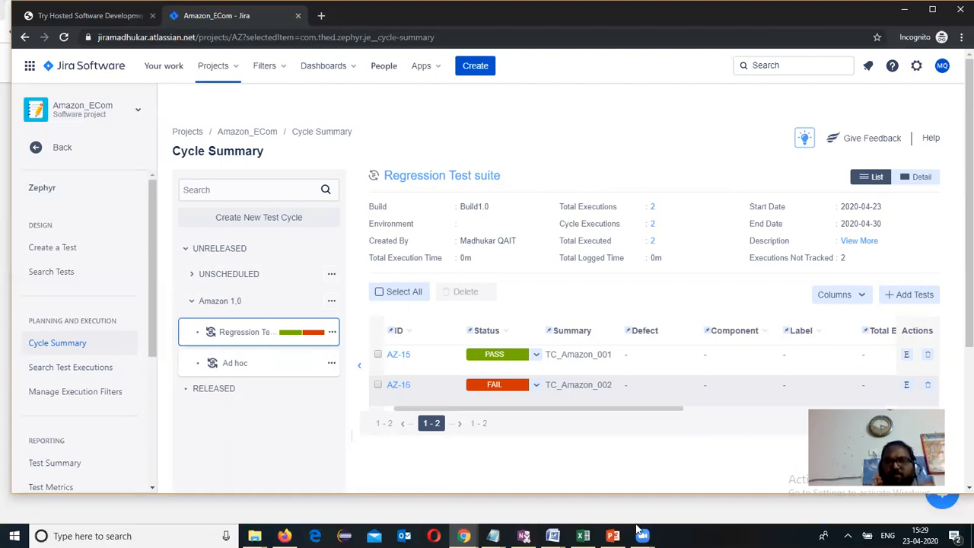
# Switch to PowerPoint, read the slide "Creating Bugs in JIRA", and return to Jira
pyautogui.click(612, 536)
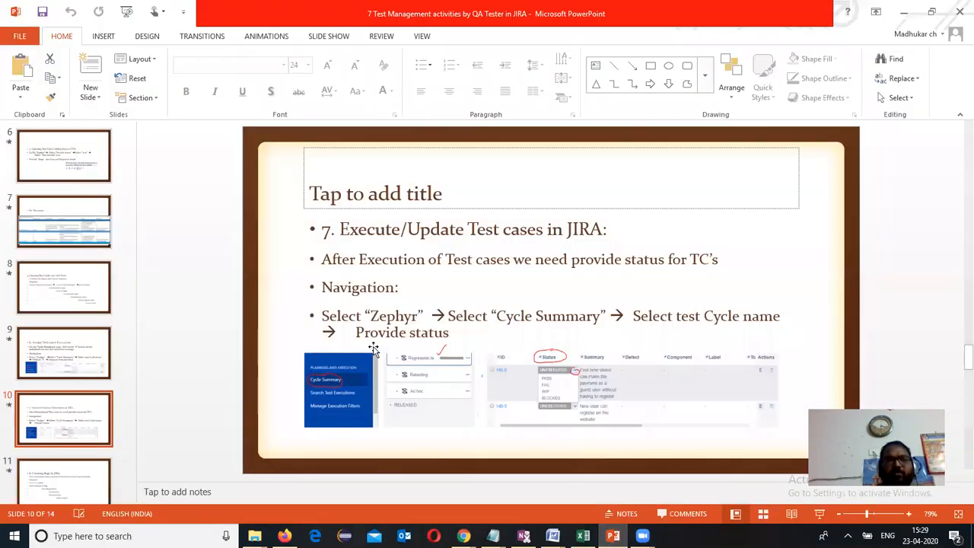
pyautogui.click(72, 482)
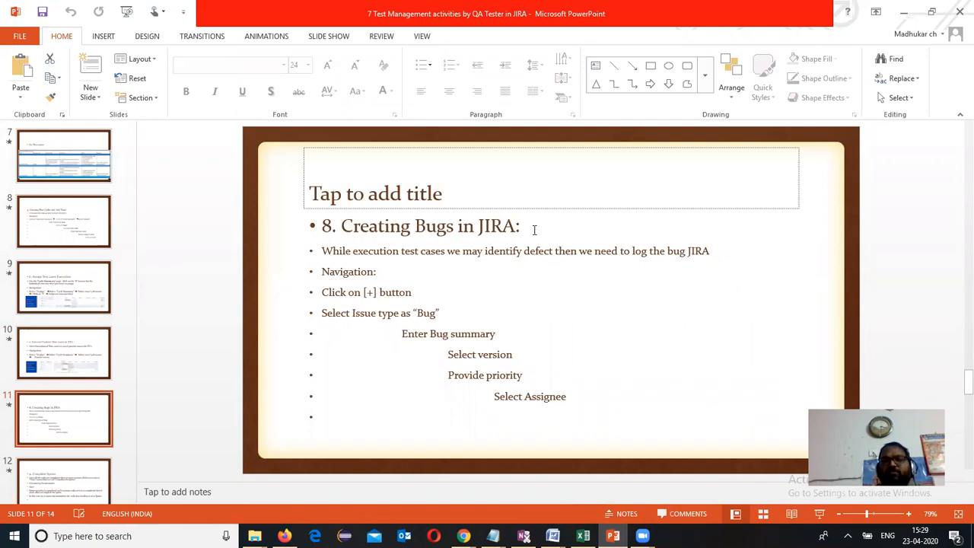
pyautogui.click(904, 11)
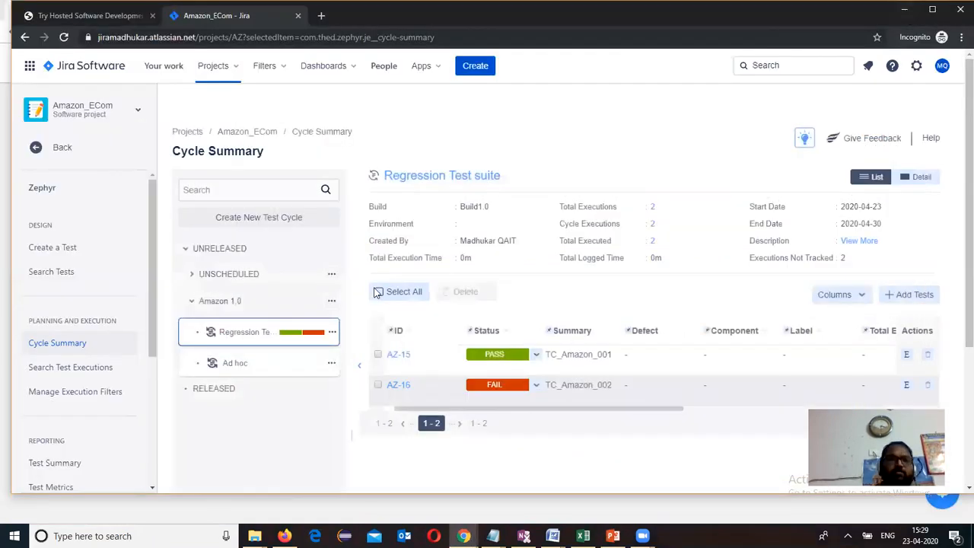
# Leave Zephyr, open the Amazon_ECom backlog, and show the epics beside the sprints
pyautogui.click(84, 110)
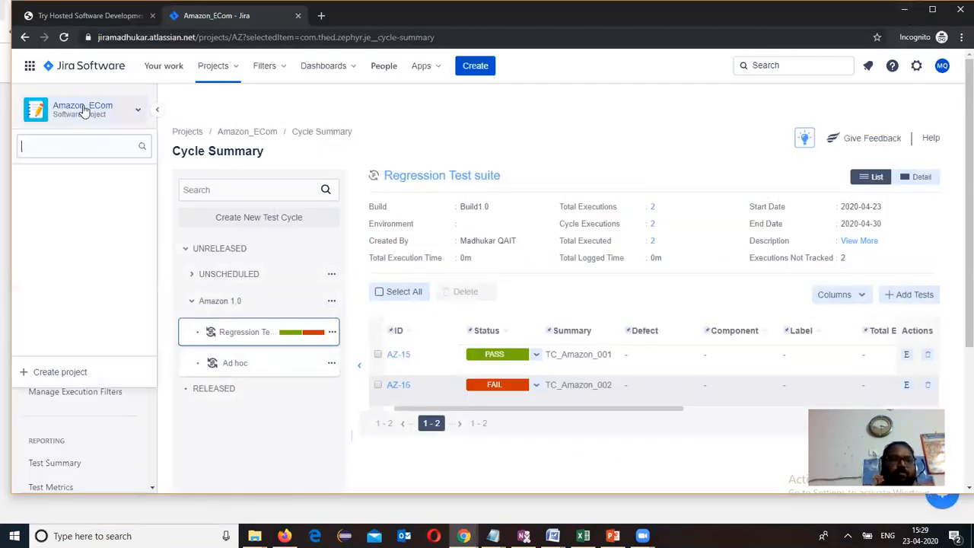
pyautogui.click(80, 112)
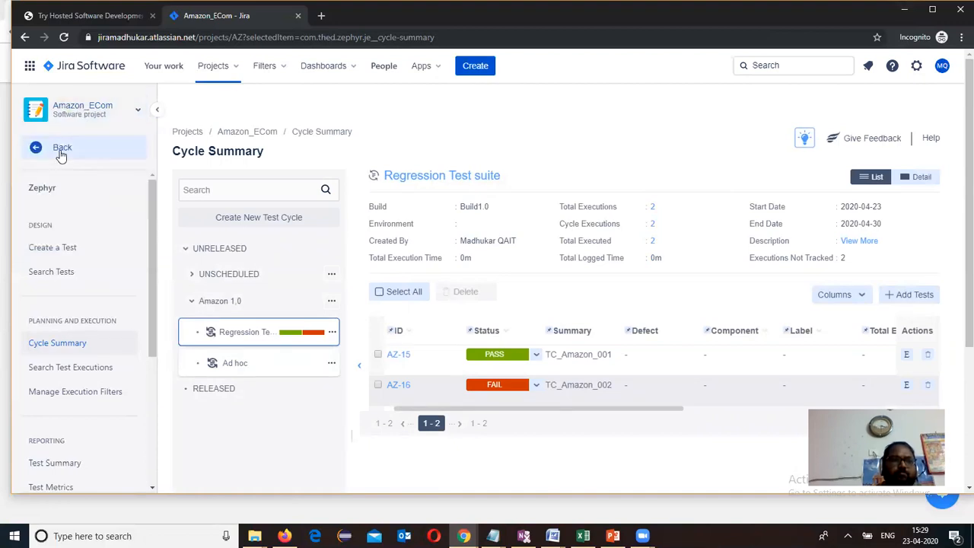
pyautogui.click(60, 153)
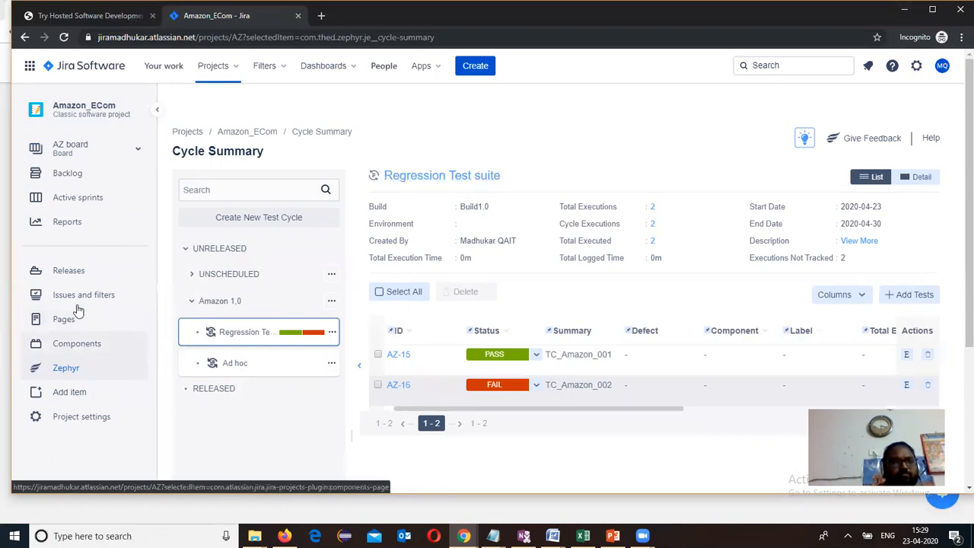
pyautogui.click(68, 177)
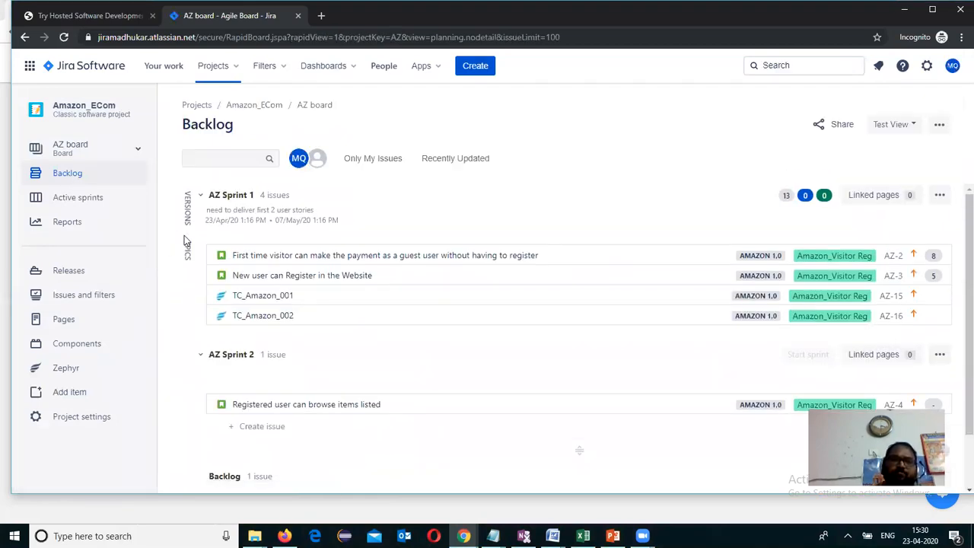
pyautogui.click(188, 253)
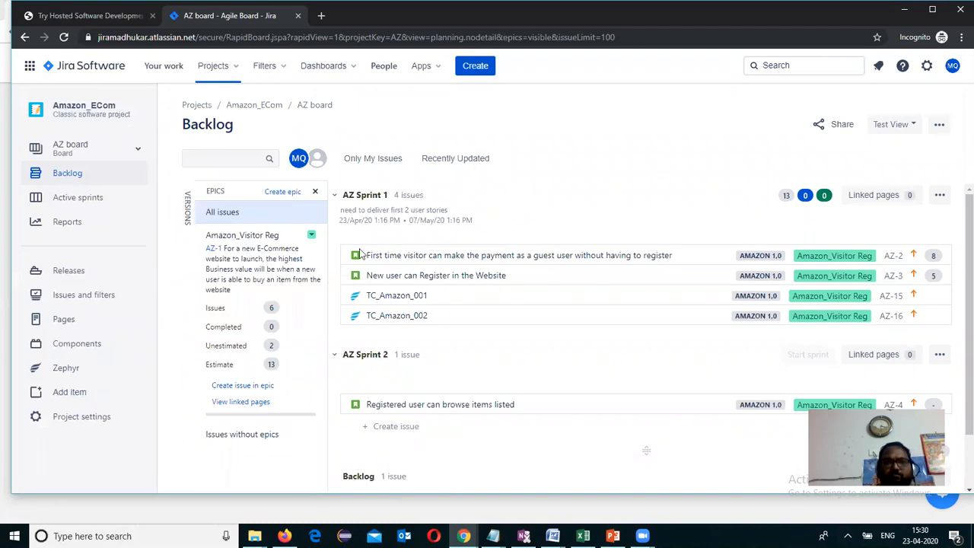
# Start a new issue in the Amazon_Visitor Reg epic and set its issue type to Bug
pyautogui.click(246, 386)
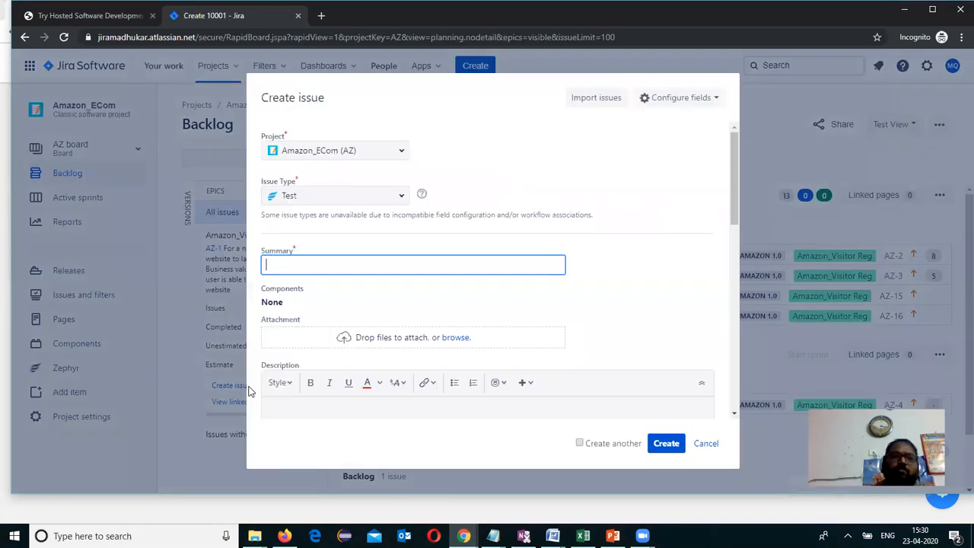
pyautogui.click(401, 196)
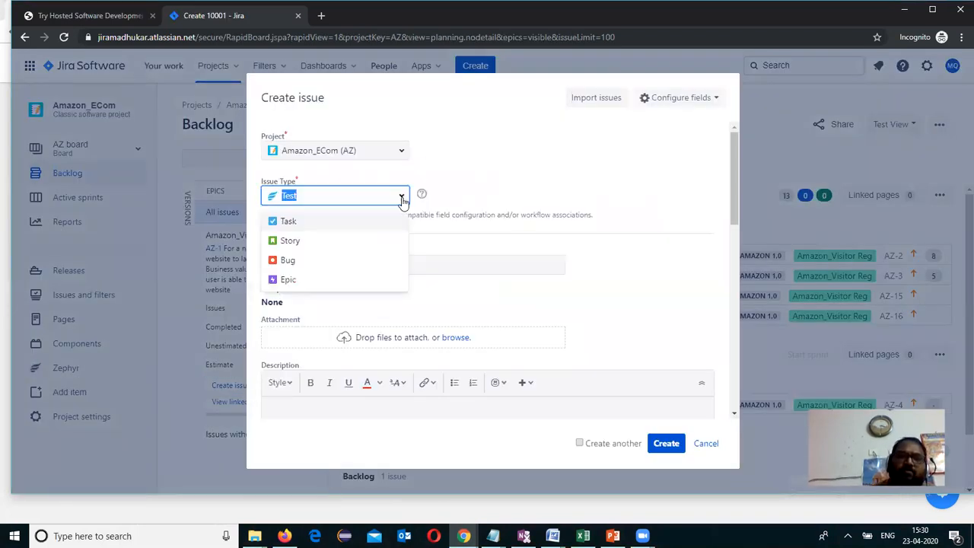
pyautogui.click(294, 260)
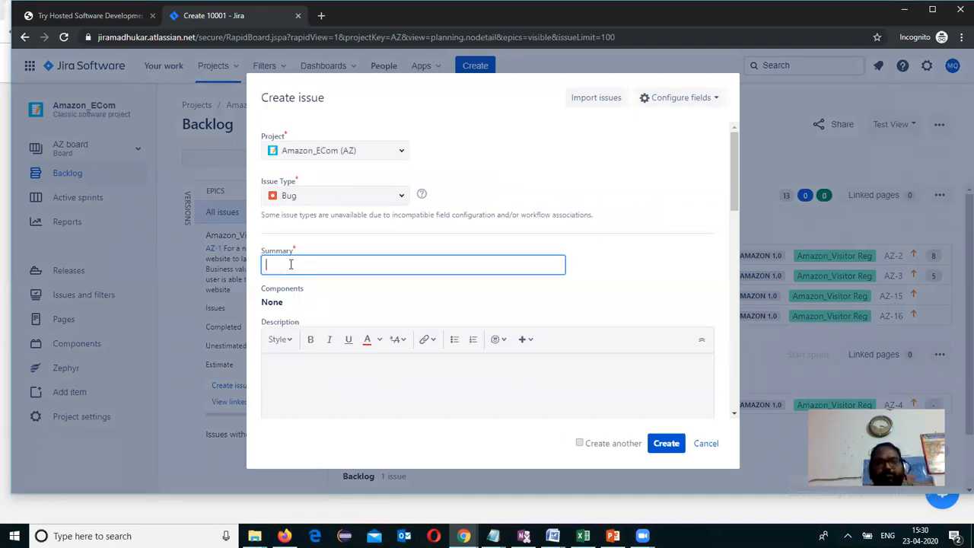
# Enter the bug summary "Application allowing different values in pwd and Re-type pwd while new user Registration"
pyautogui.click(290, 264)
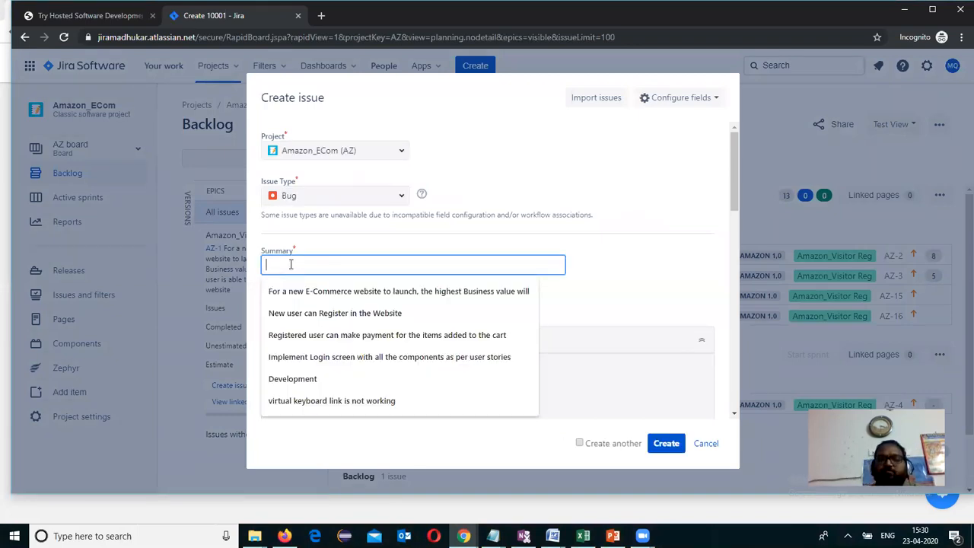
pyautogui.write('Applic')
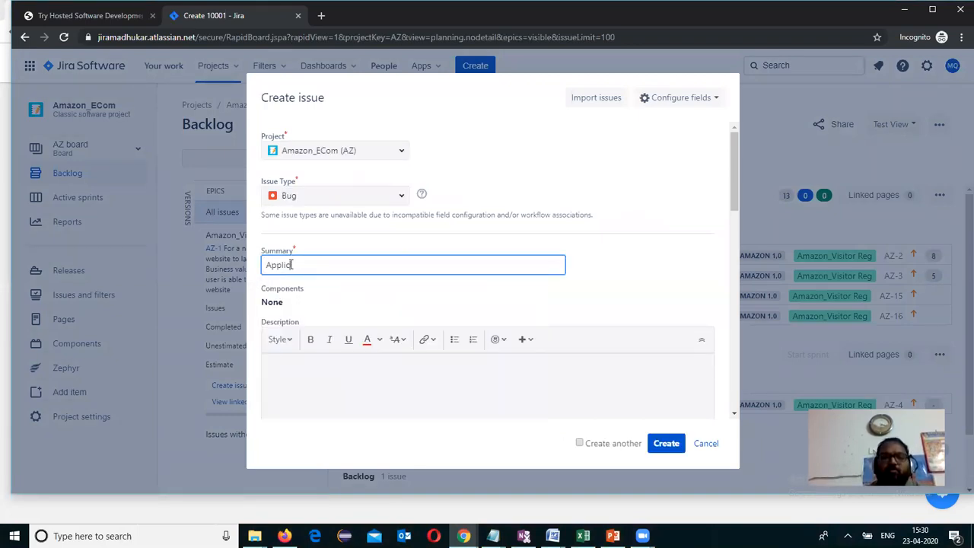
pyautogui.write('ation allowing ')
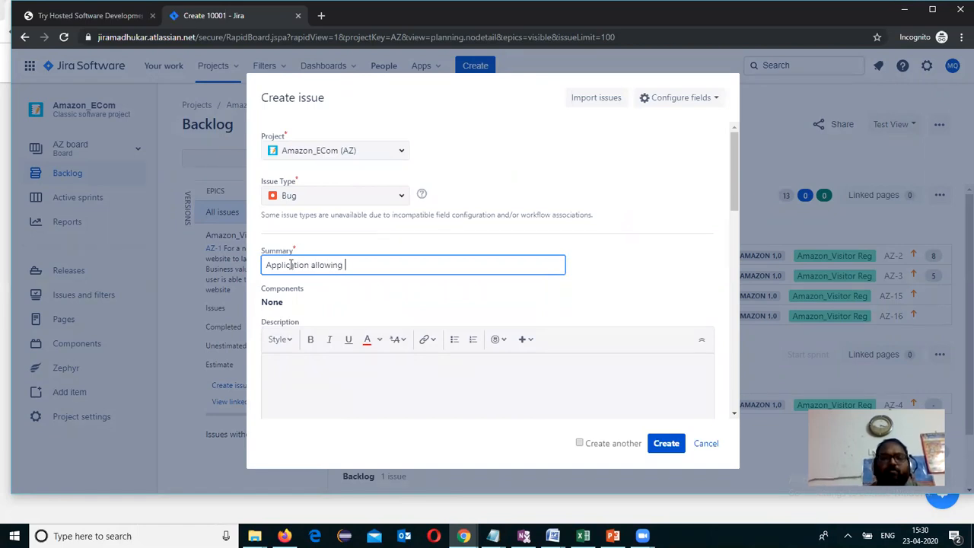
pyautogui.write('differe')
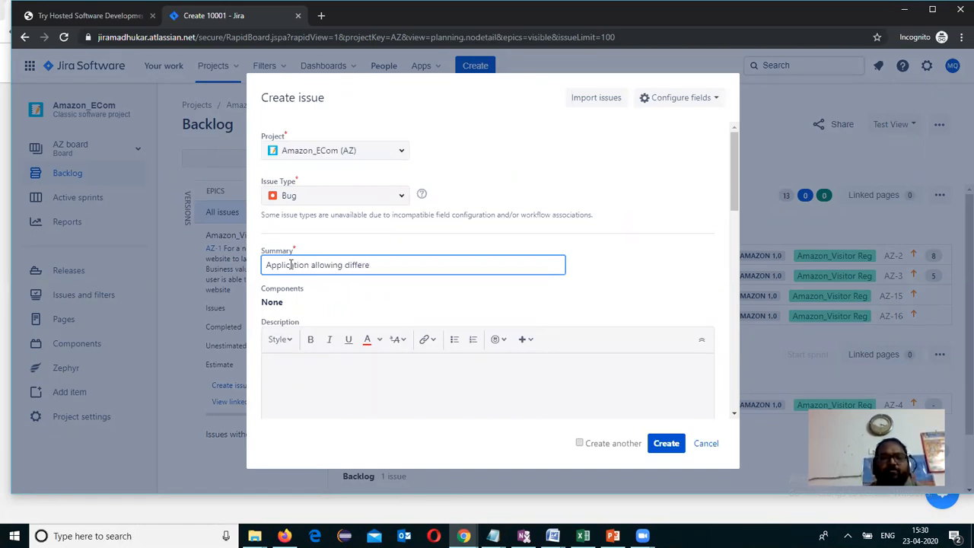
pyautogui.write('nt')
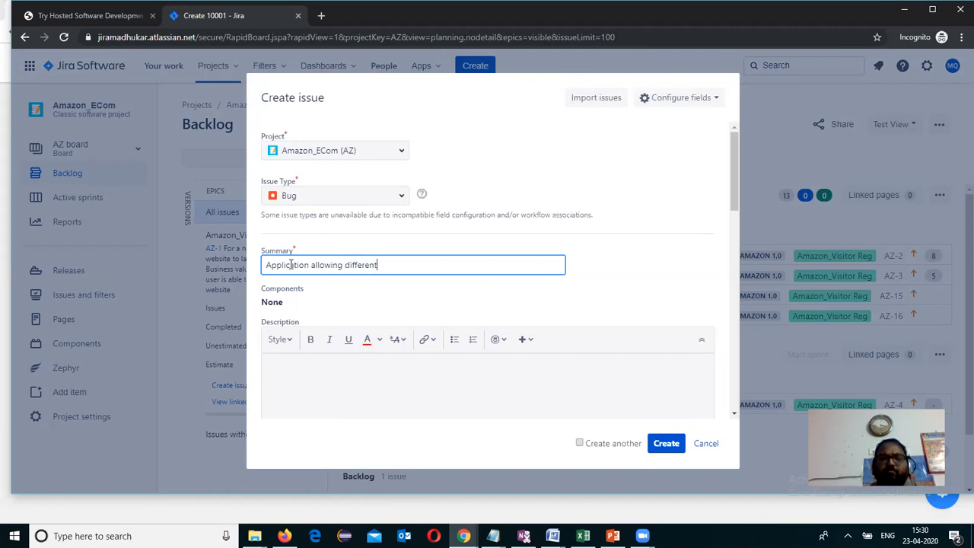
pyautogui.write(' valued')
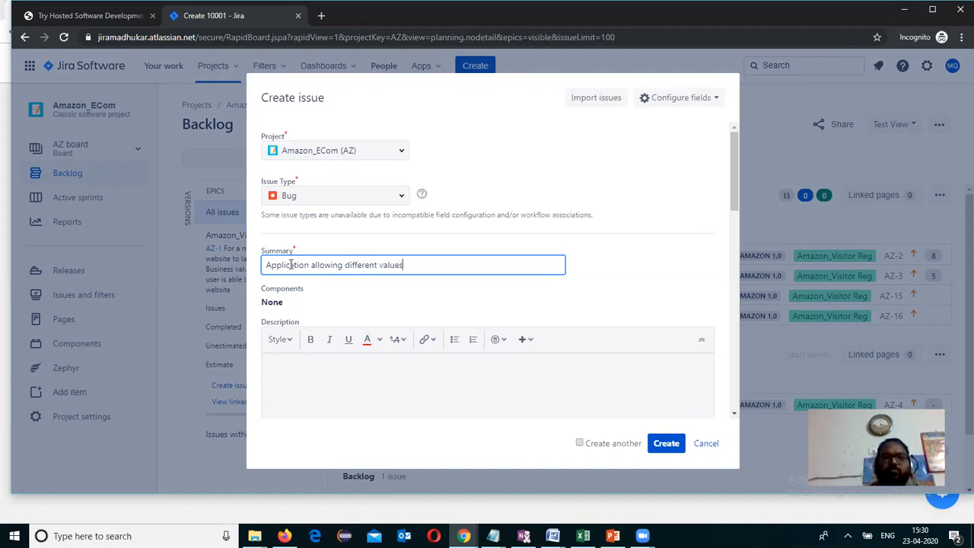
pyautogui.write(' in pwd and Re-')
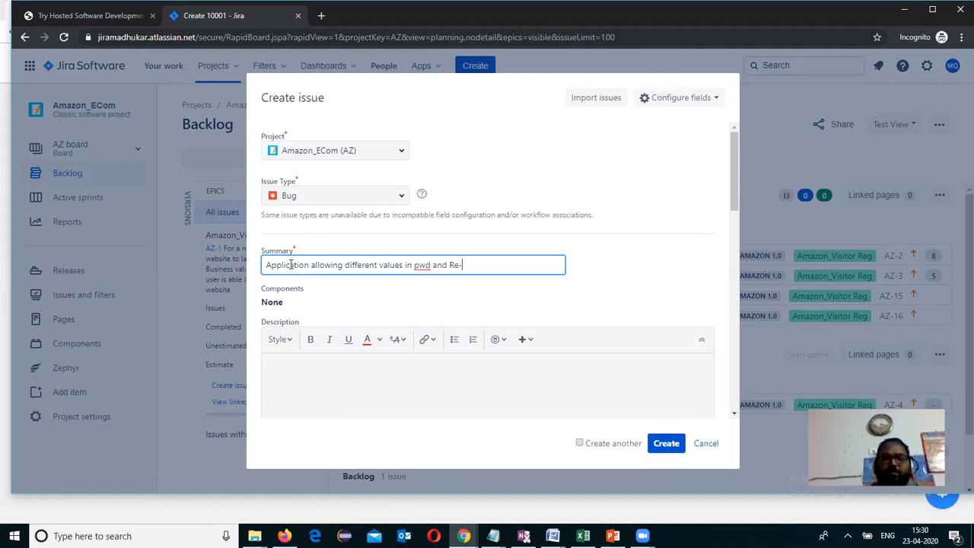
pyautogui.write('type pwd while')
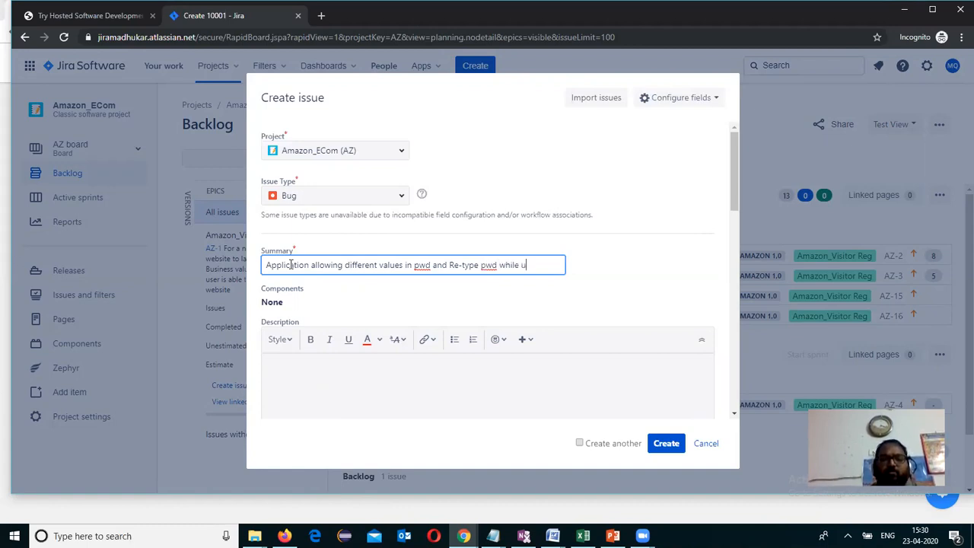
pyautogui.write(' new')
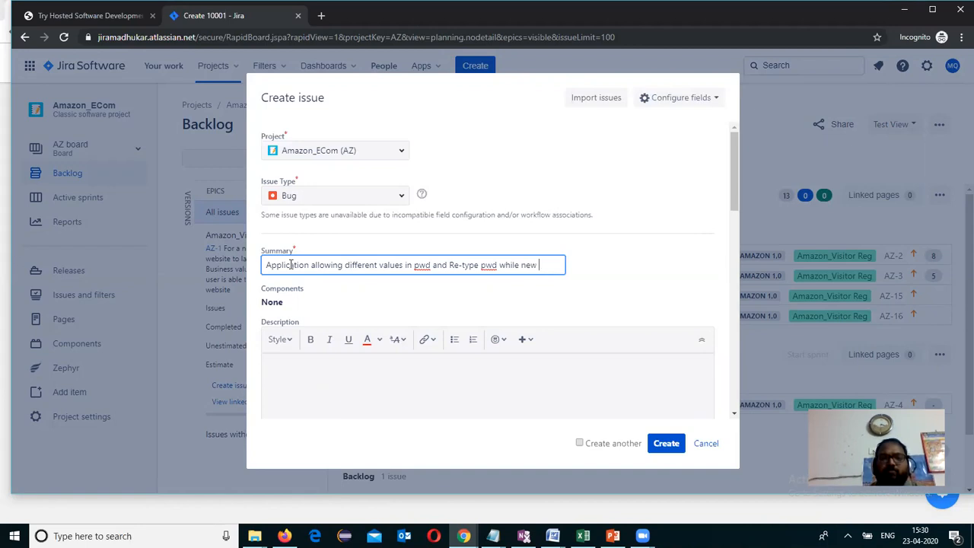
pyautogui.write(' user Registration')
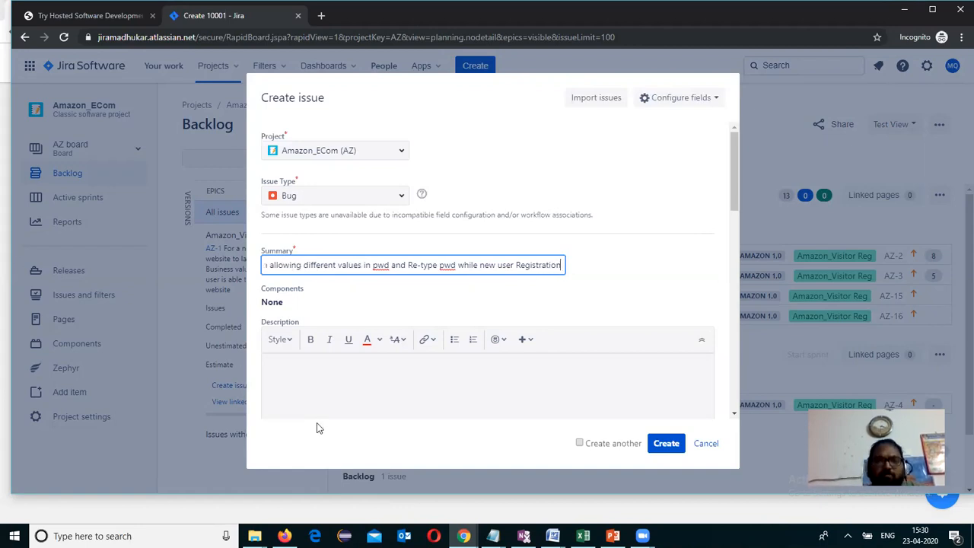
pyautogui.click(319, 406)
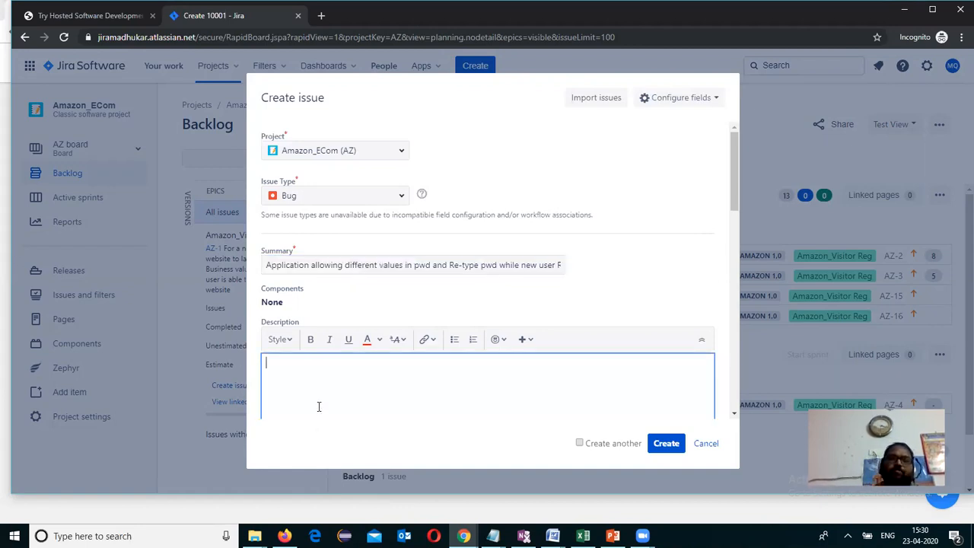
# Set the bug's fix version to Amazon 1.0
pyautogui.moveTo(735, 172); pyautogui.dragTo(739, 256)
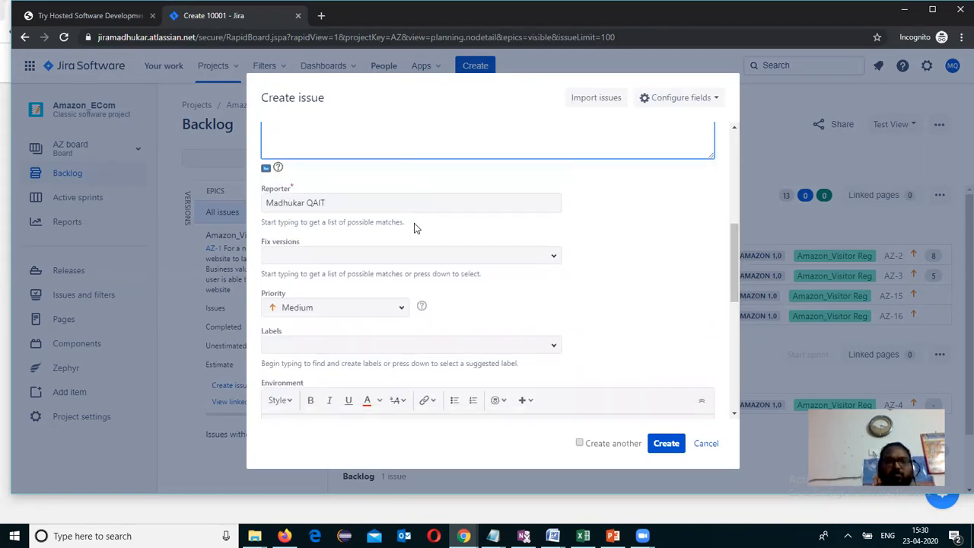
pyautogui.click(323, 256)
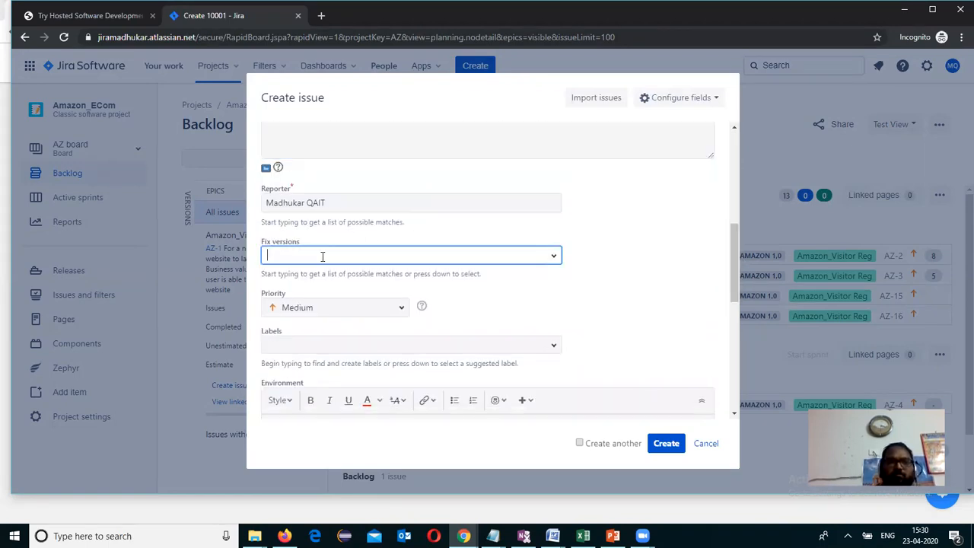
pyautogui.click(555, 258)
pyautogui.click(293, 311)
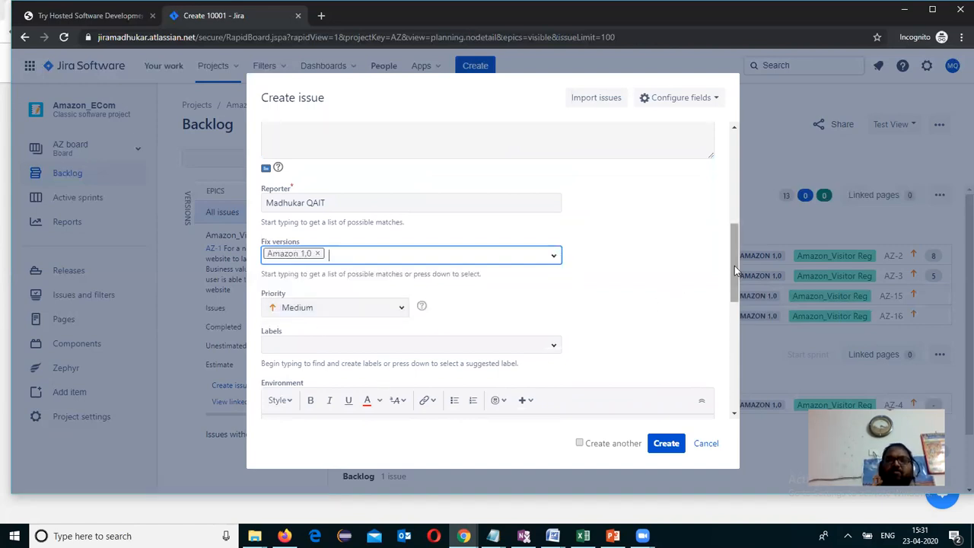
# Assign the bug to AZ Sprint 1 and create the issue
pyautogui.moveTo(734, 266); pyautogui.dragTo(734, 312)
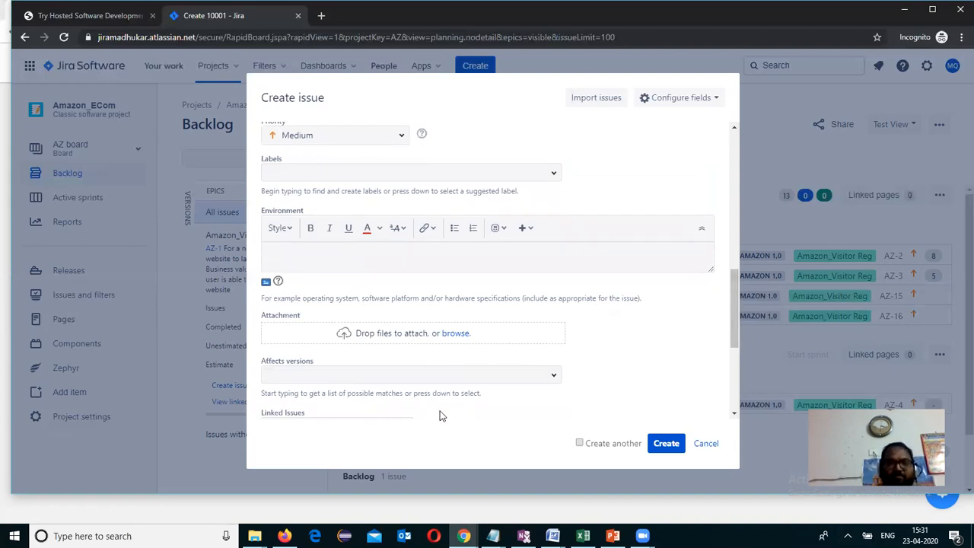
pyautogui.moveTo(736, 303); pyautogui.dragTo(730, 364)
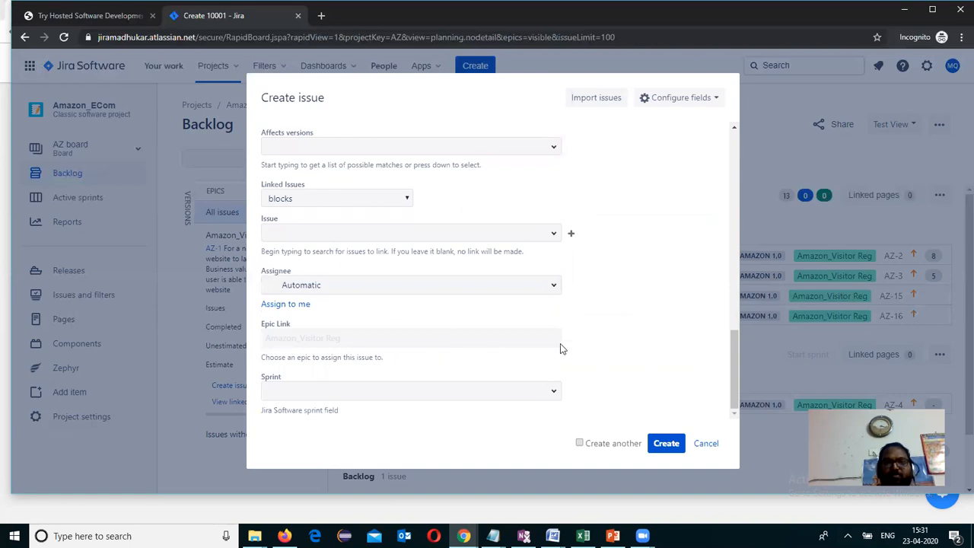
pyautogui.click(553, 394)
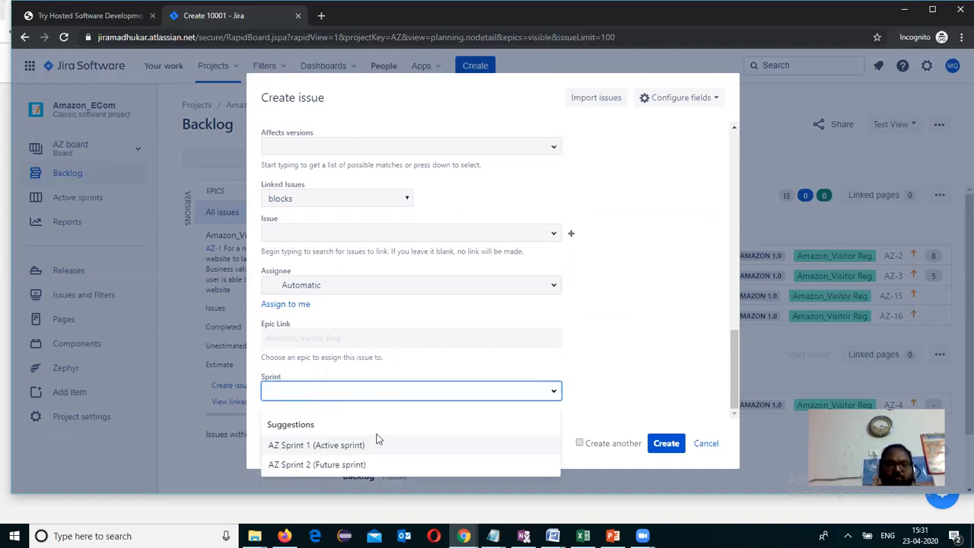
pyautogui.click(349, 446)
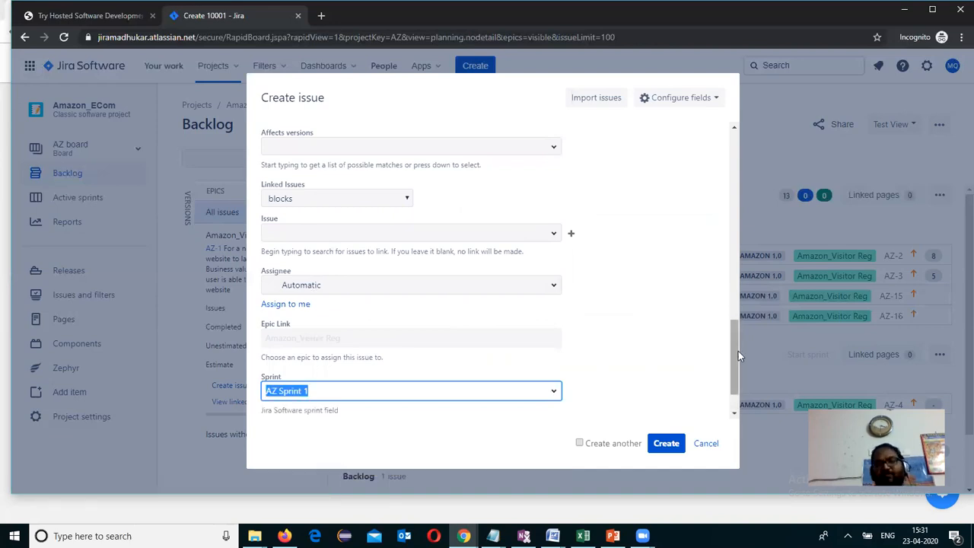
pyautogui.moveTo(738, 351); pyautogui.dragTo(737, 393)
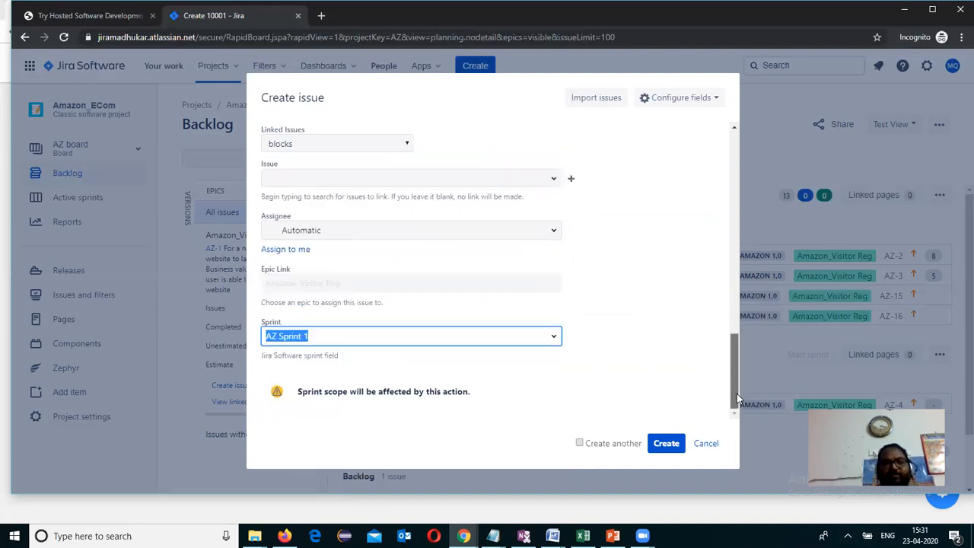
pyautogui.click(664, 447)
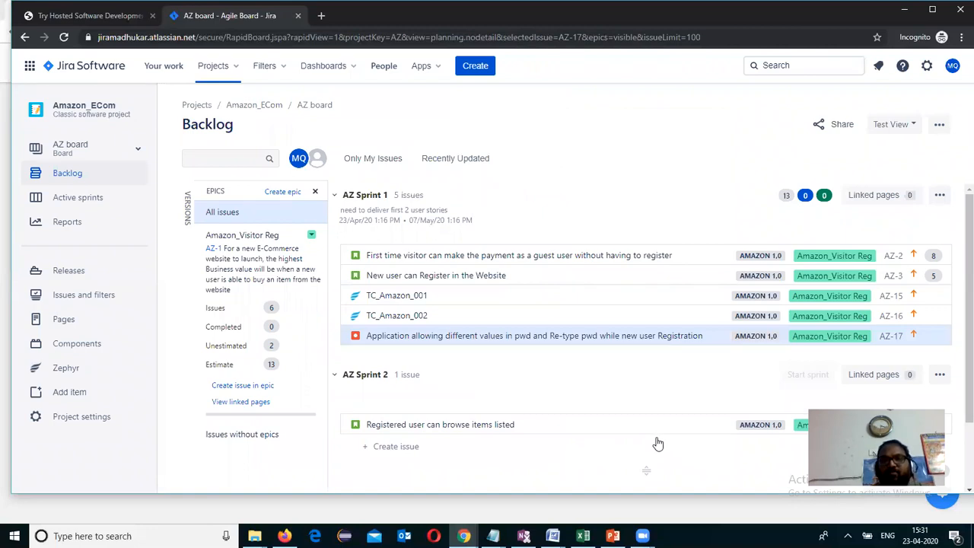
# On the active sprint board, move story-1's test case preparation, functionality testing, defect reporting and RE-testing sub-tasks to In Progress
pyautogui.click(77, 201)
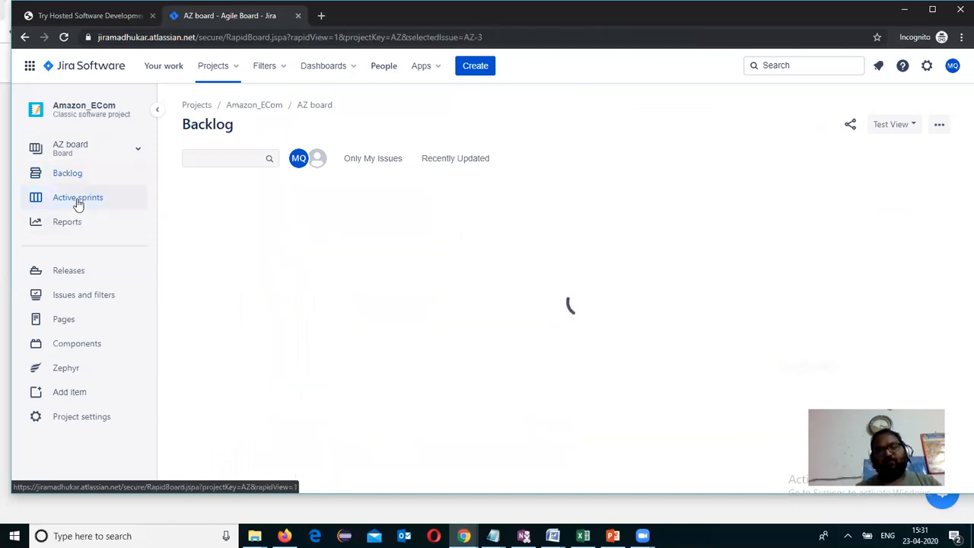
pyautogui.moveTo(273, 272); pyautogui.dragTo(465, 276)
pyautogui.moveTo(350, 281); pyautogui.dragTo(547, 297)
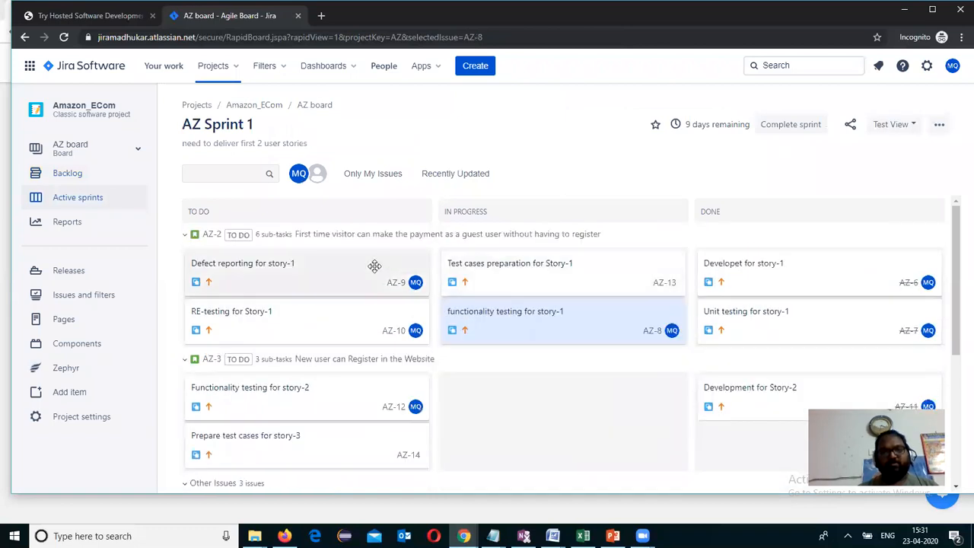
pyautogui.moveTo(354, 265); pyautogui.dragTo(611, 279)
pyautogui.moveTo(391, 298); pyautogui.dragTo(601, 327)
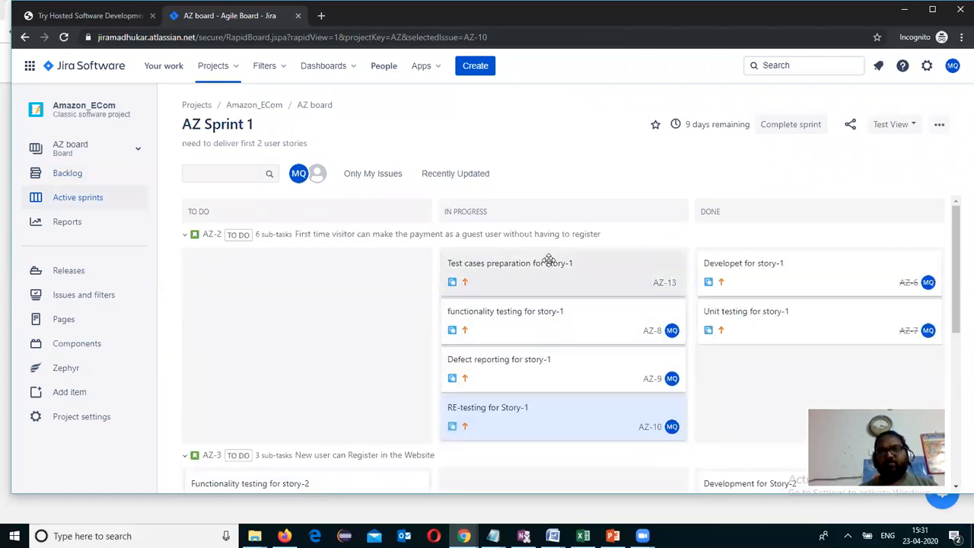
# Move all four in-progress story-1 sub-tasks to Done and update parent issue AZ-2 to match
pyautogui.moveTo(540, 264); pyautogui.dragTo(769, 266)
pyautogui.moveTo(609, 267); pyautogui.dragTo(825, 318)
pyautogui.moveTo(596, 269); pyautogui.dragTo(833, 325)
pyautogui.moveTo(528, 263); pyautogui.dragTo(778, 332)
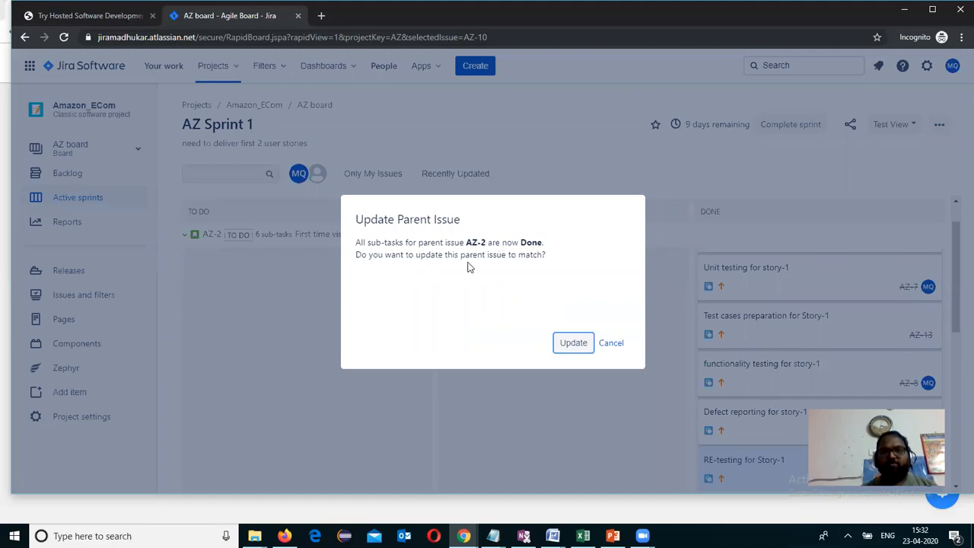
pyautogui.click(578, 342)
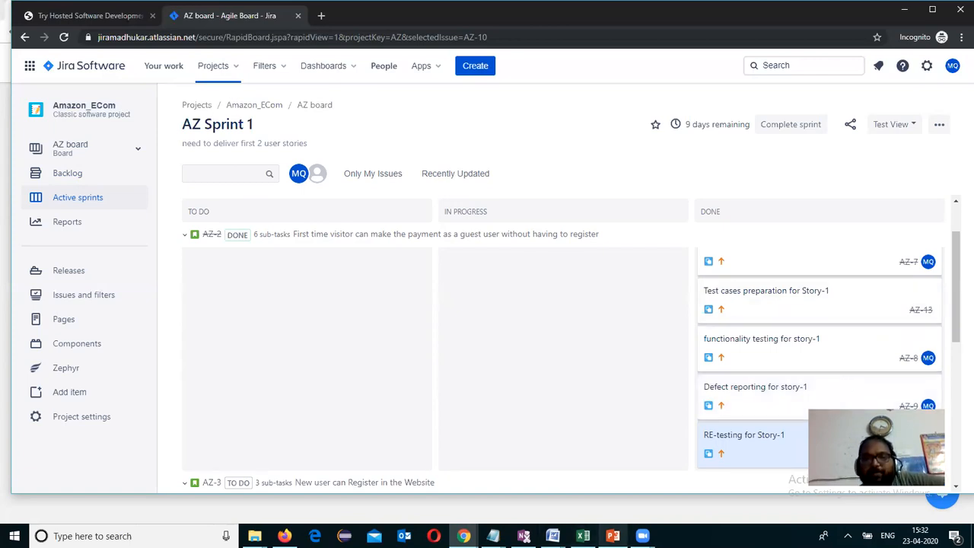
# Switch to PowerPoint, read the slide "Complete Sprint", and return to Jira
pyautogui.click(612, 536)
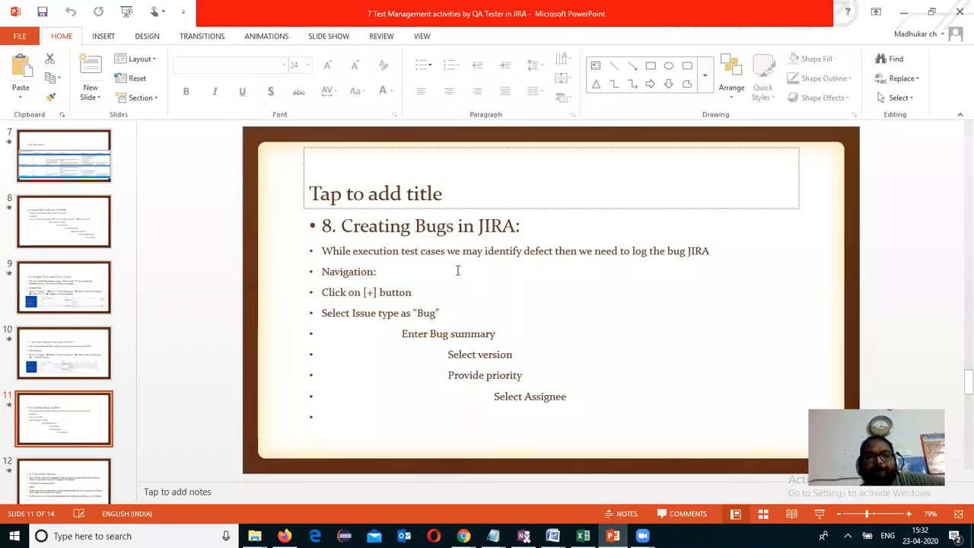
pyautogui.click(62, 466)
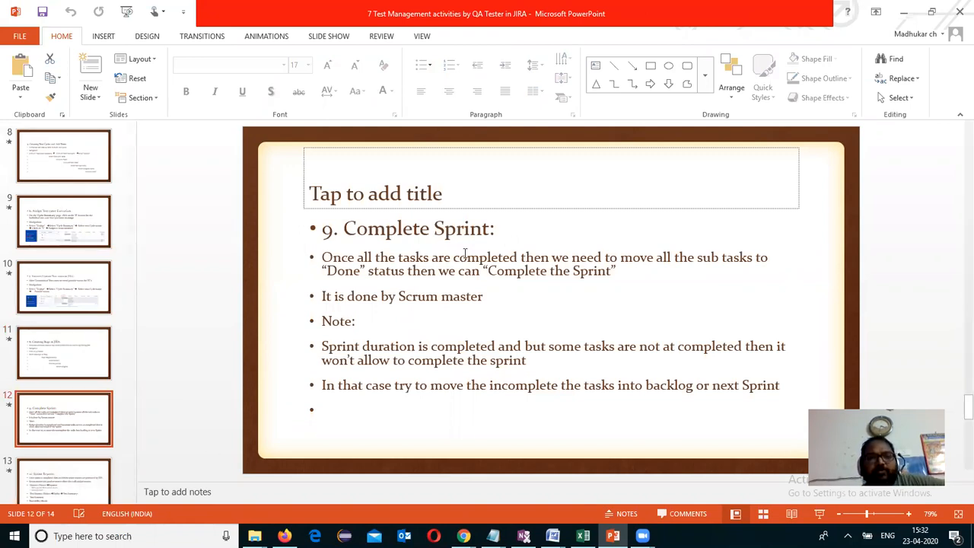
pyautogui.click(904, 11)
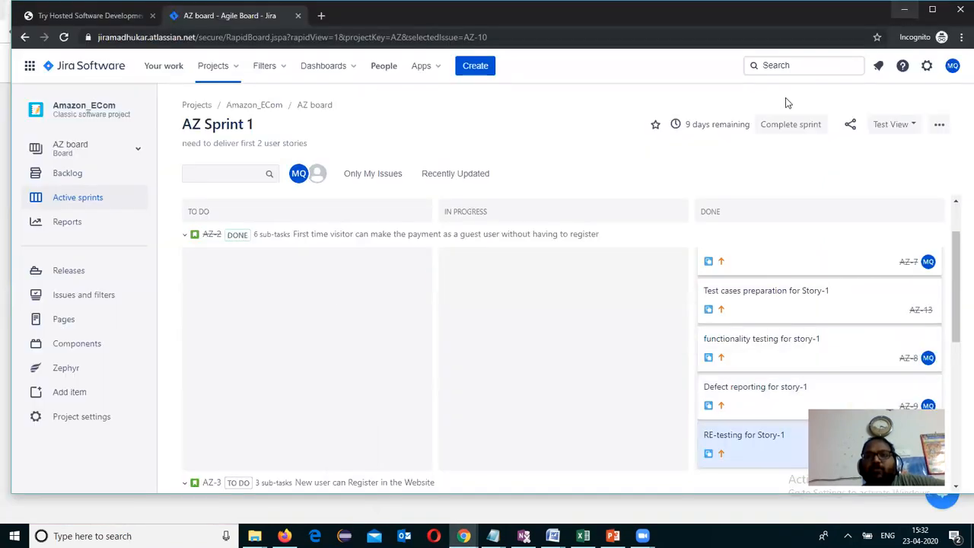
# Complete AZ Sprint 1, moving its incomplete issues to a new sprint
pyautogui.click(799, 133)
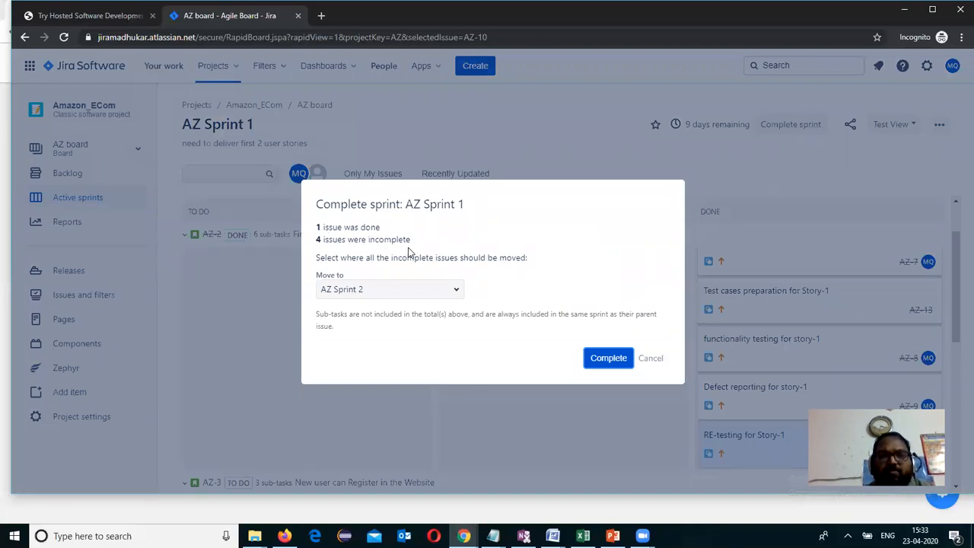
pyautogui.click(456, 292)
pyautogui.click(408, 315)
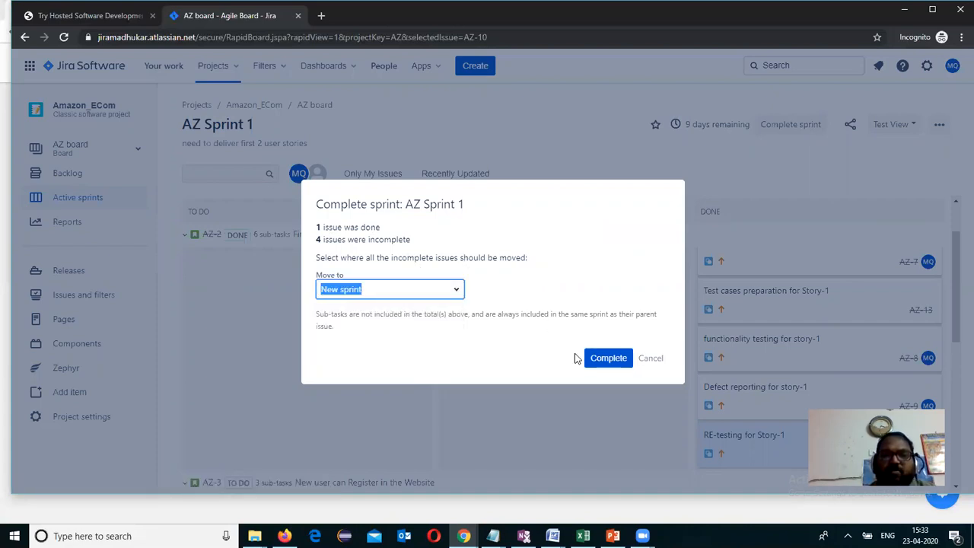
pyautogui.click(609, 358)
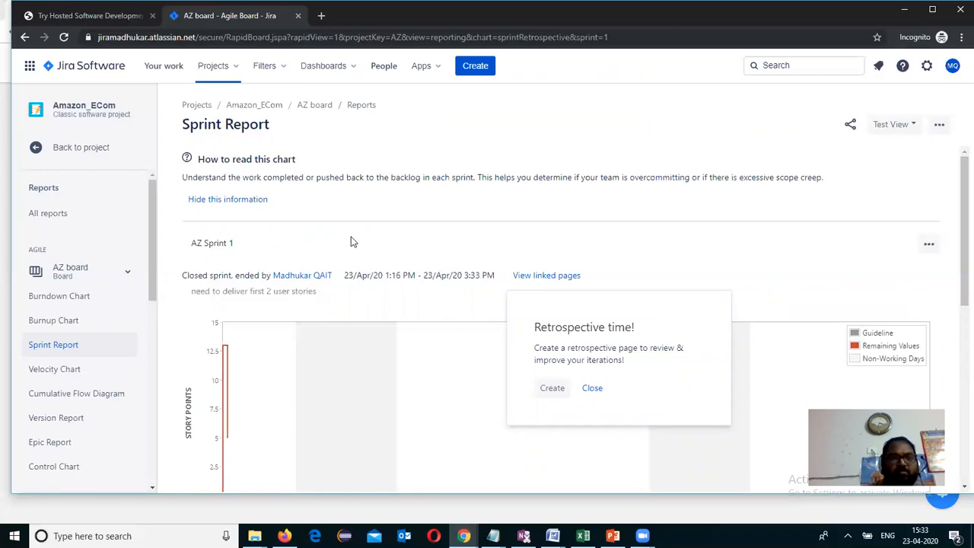
# Leave the Sprint Report and check the project's active sprints and backlog for where the incomplete issues went
pyautogui.click(81, 149)
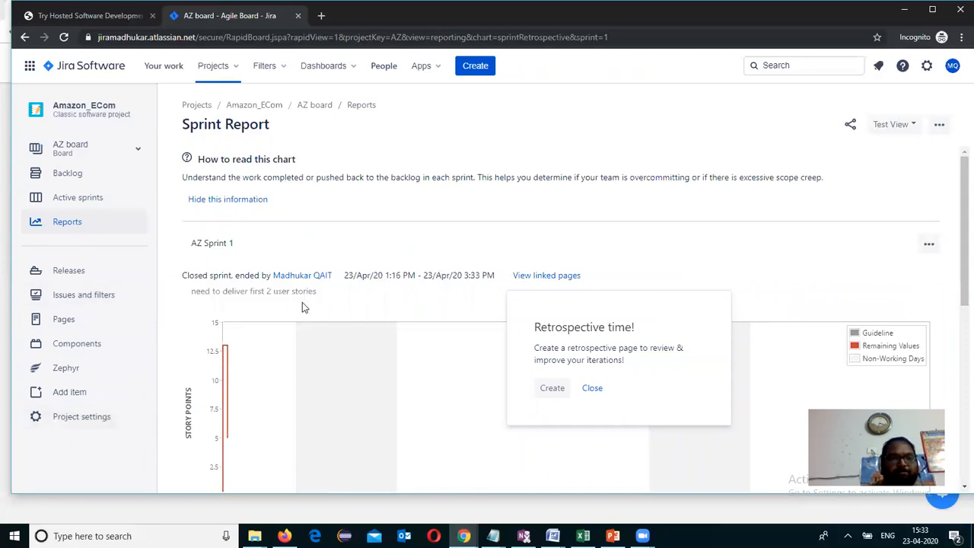
pyautogui.click(80, 200)
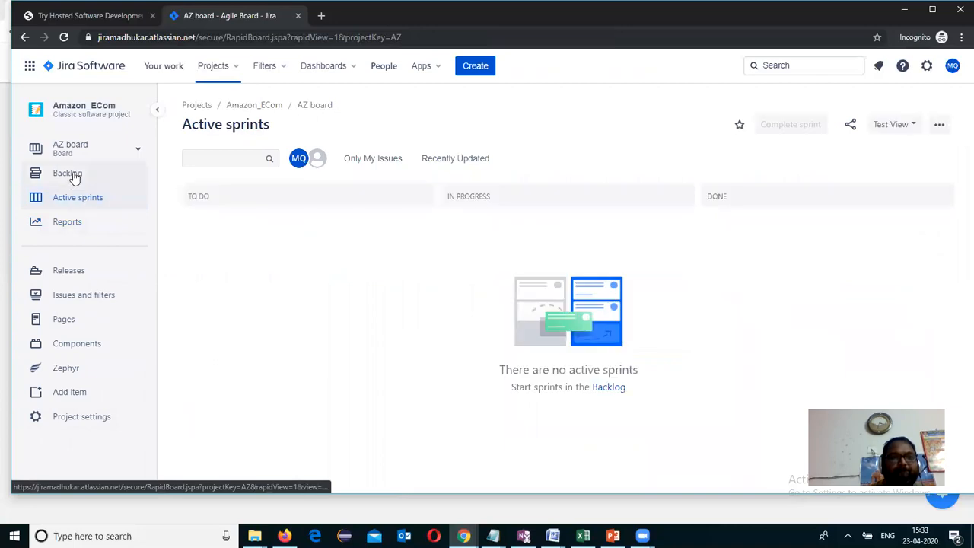
pyautogui.click(74, 175)
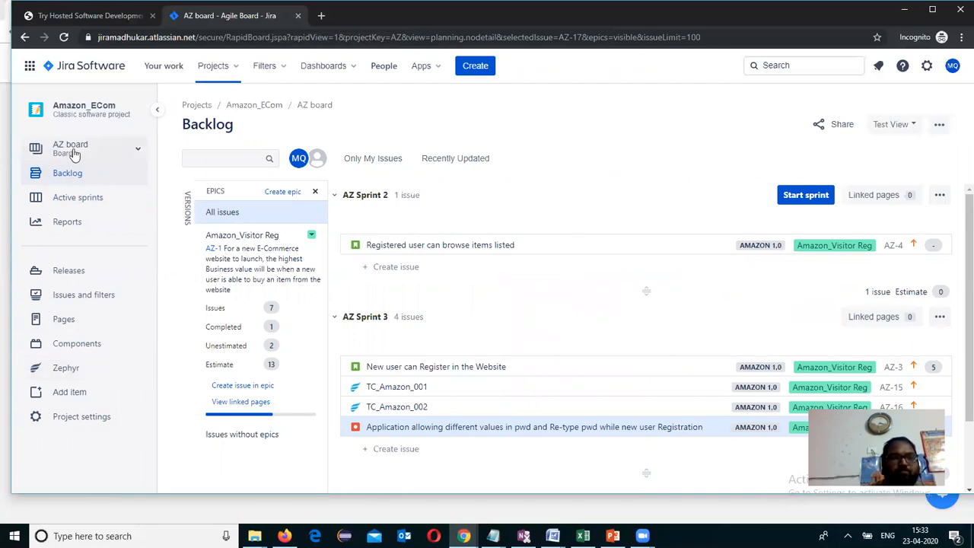
# Open the project's reports and view the Burndown Chart and the Velocity Chart
pyautogui.click(83, 230)
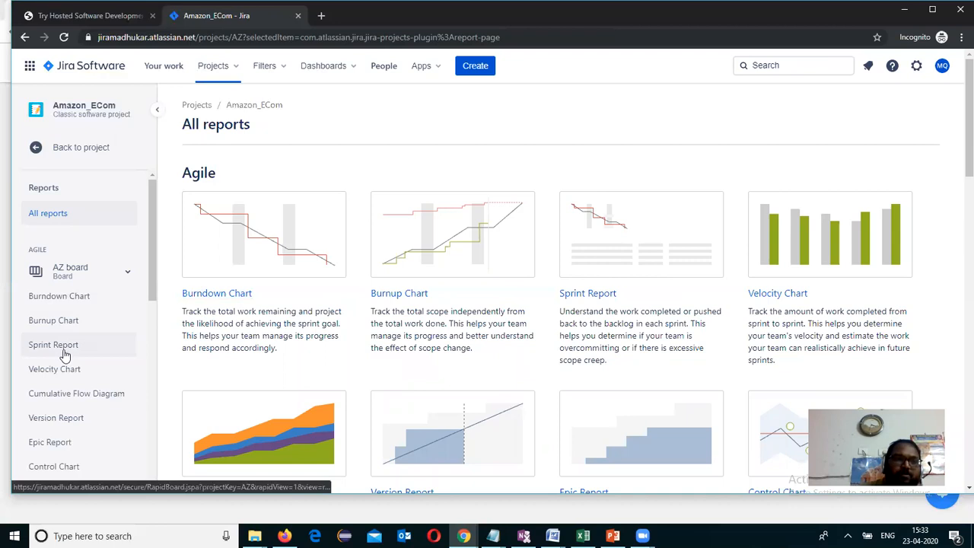
pyautogui.click(68, 296)
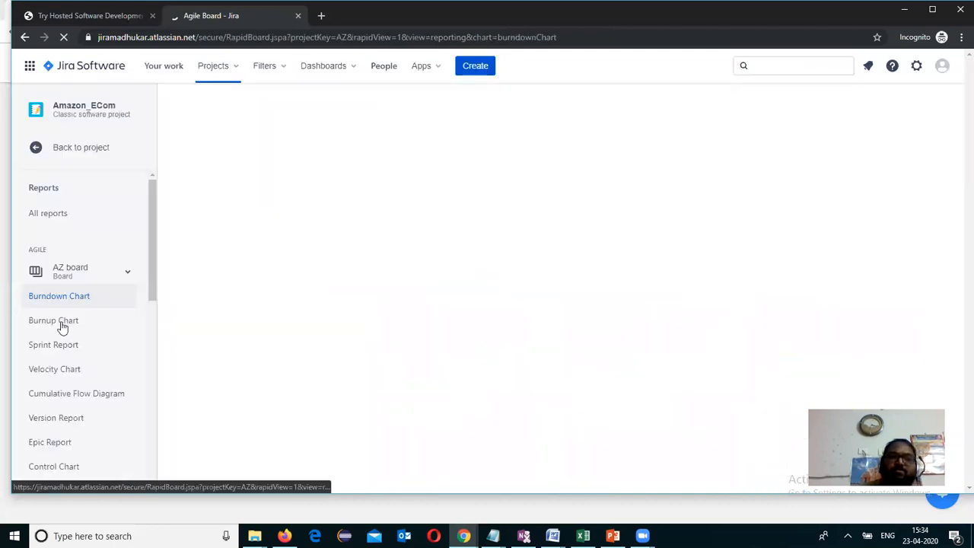
pyautogui.moveTo(152, 261); pyautogui.dragTo(146, 308)
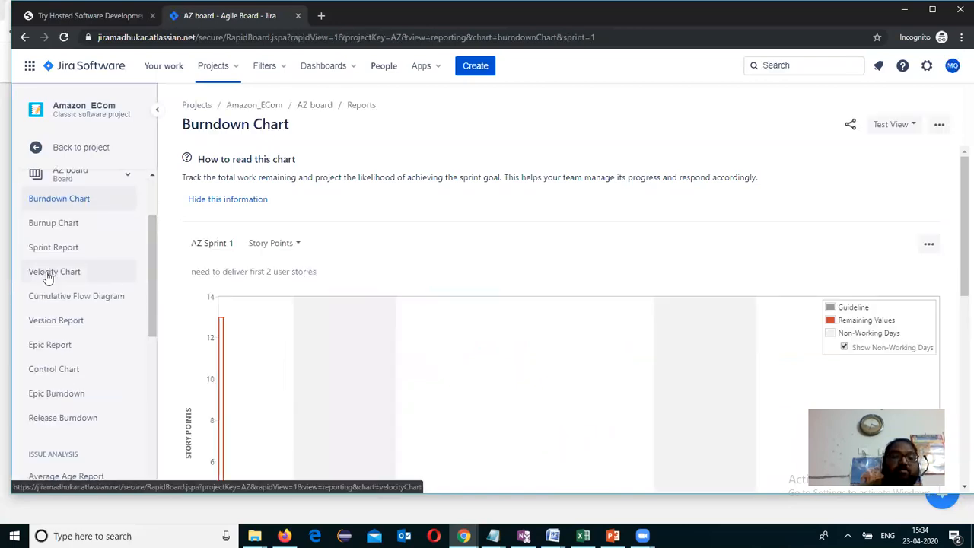
pyautogui.click(47, 276)
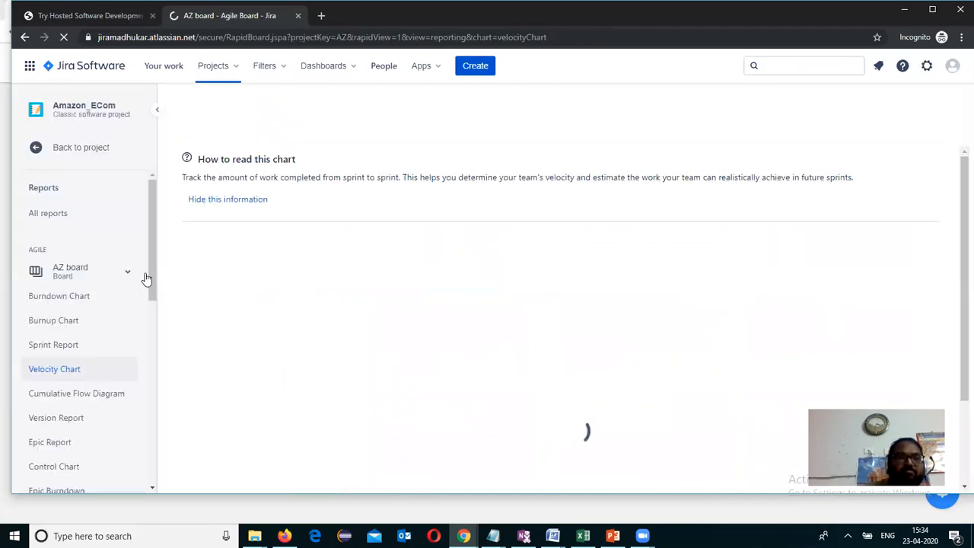
pyautogui.moveTo(149, 279); pyautogui.dragTo(149, 321)
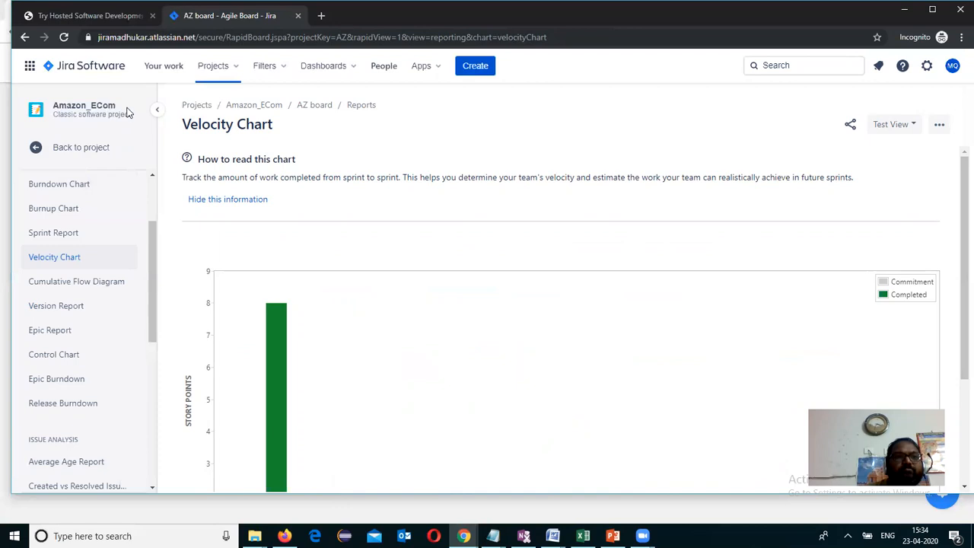
# Return to Zephyr, view the Test Metrics for Amazon_ECom, and open the Traceability Matrix
pyautogui.click(82, 149)
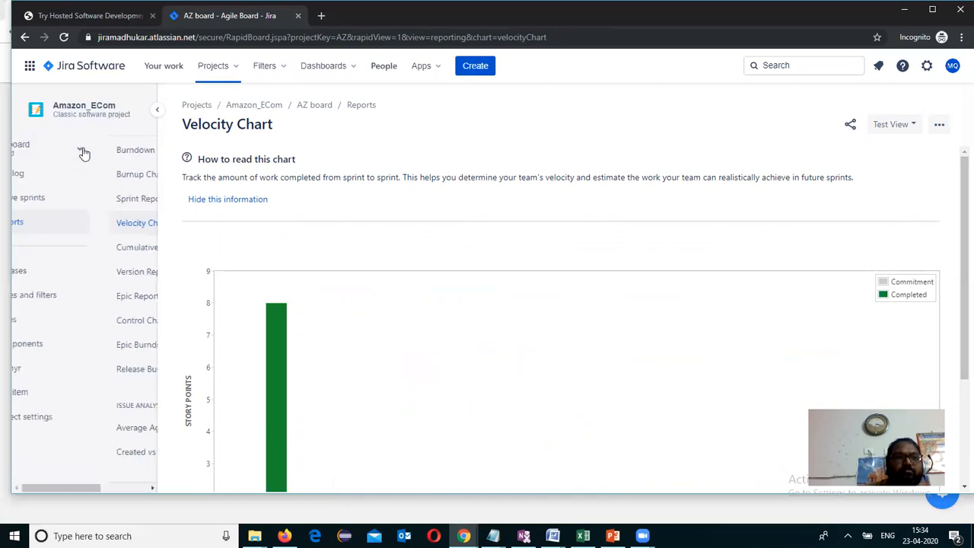
pyautogui.click(58, 368)
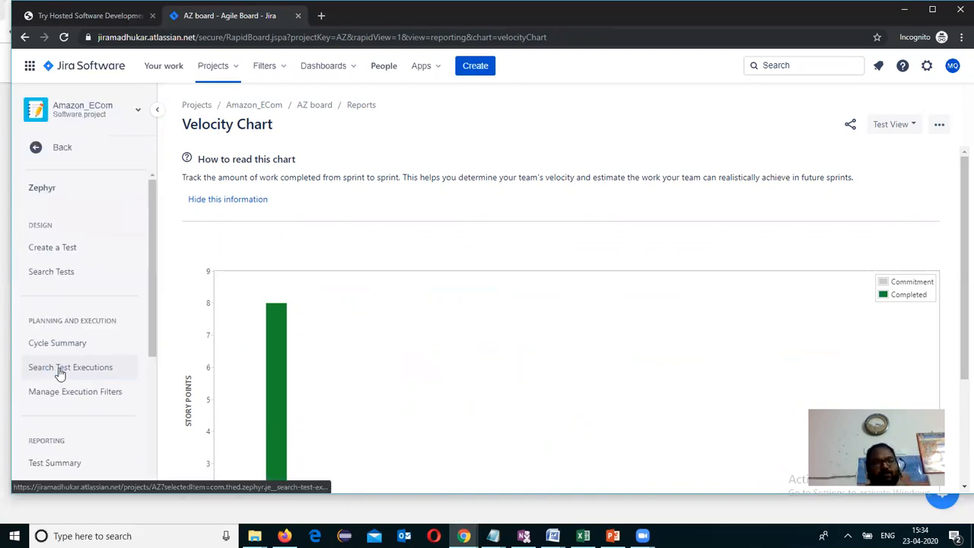
pyautogui.scroll(-2, 140, 387)
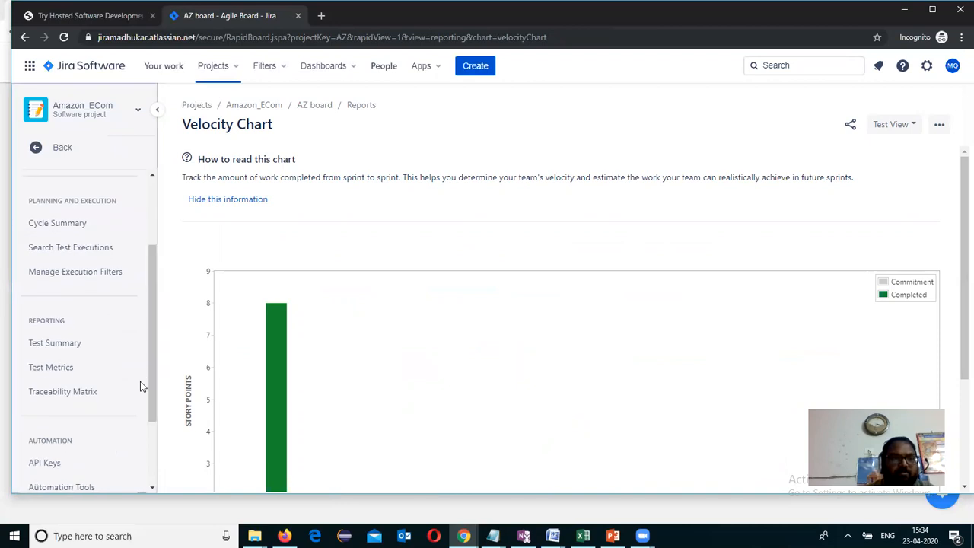
pyautogui.click(64, 369)
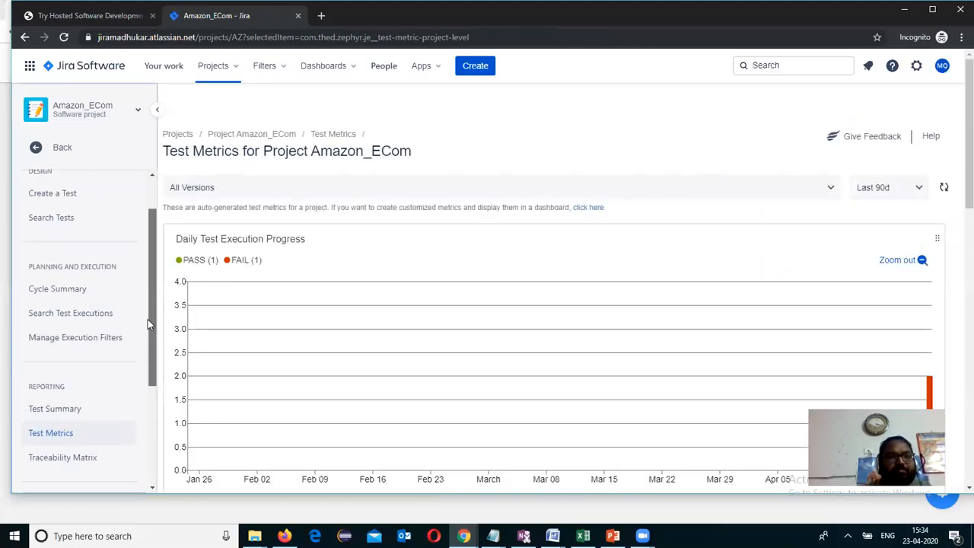
pyautogui.moveTo(149, 325); pyautogui.dragTo(139, 353)
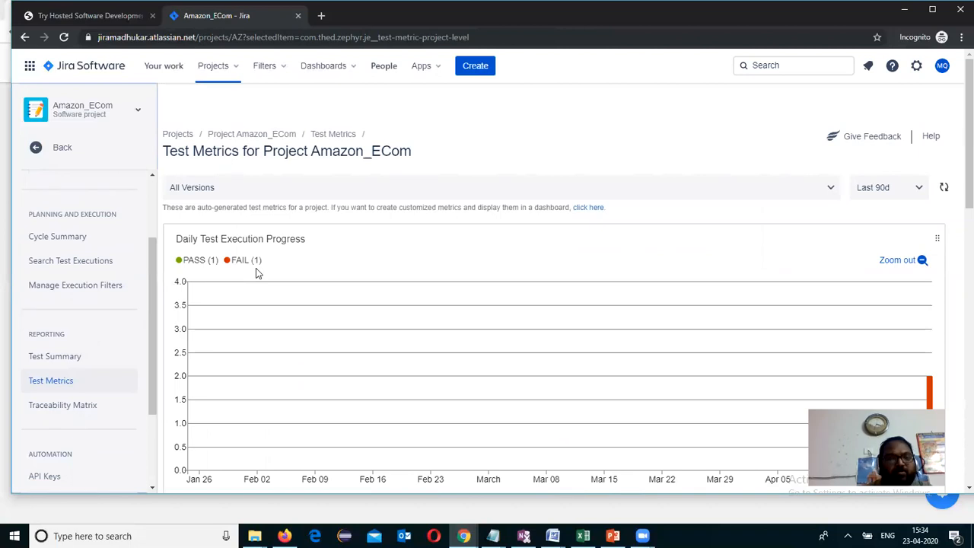
pyautogui.click(73, 407)
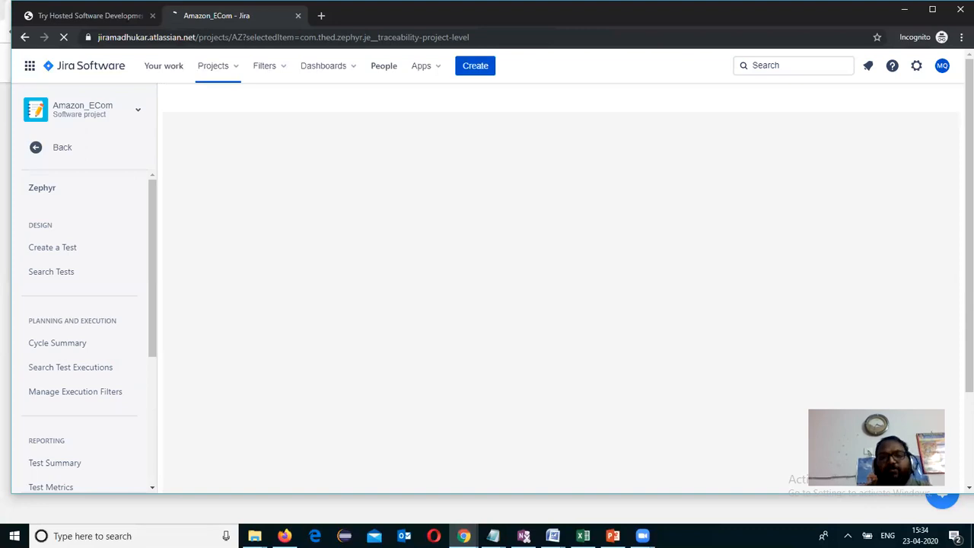
# Switch to PowerPoint and view the "Sprint Reports" slide and the closing "Thank you" slide
pyautogui.click(613, 536)
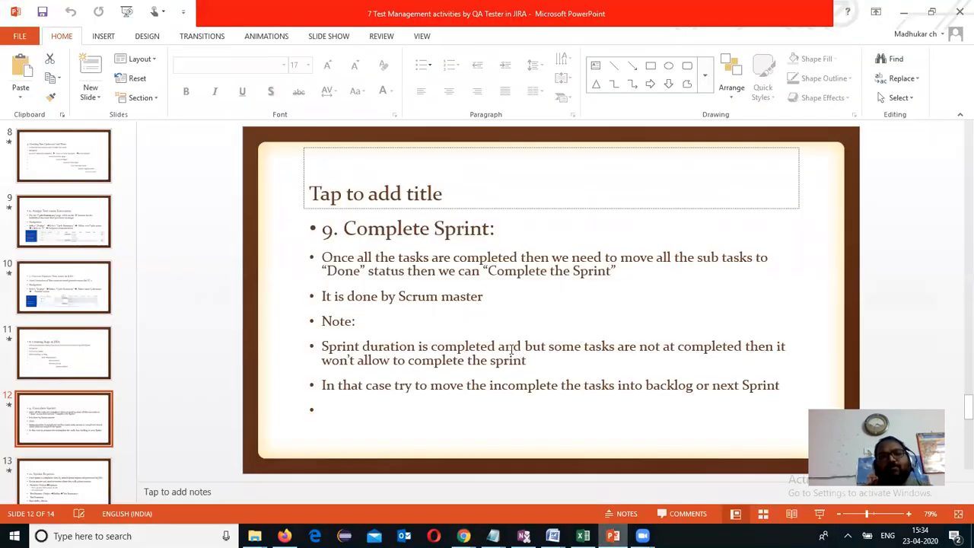
pyautogui.click(53, 472)
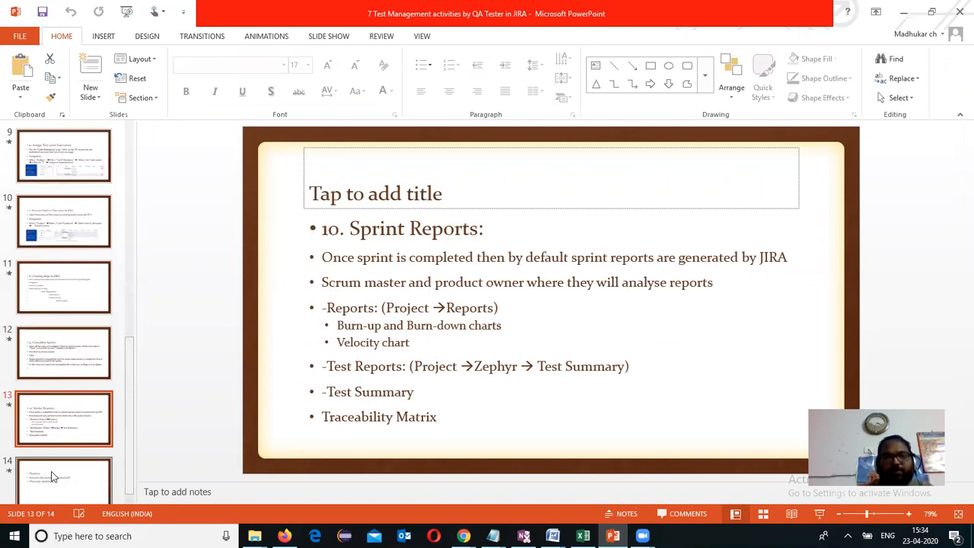
pyautogui.click(53, 477)
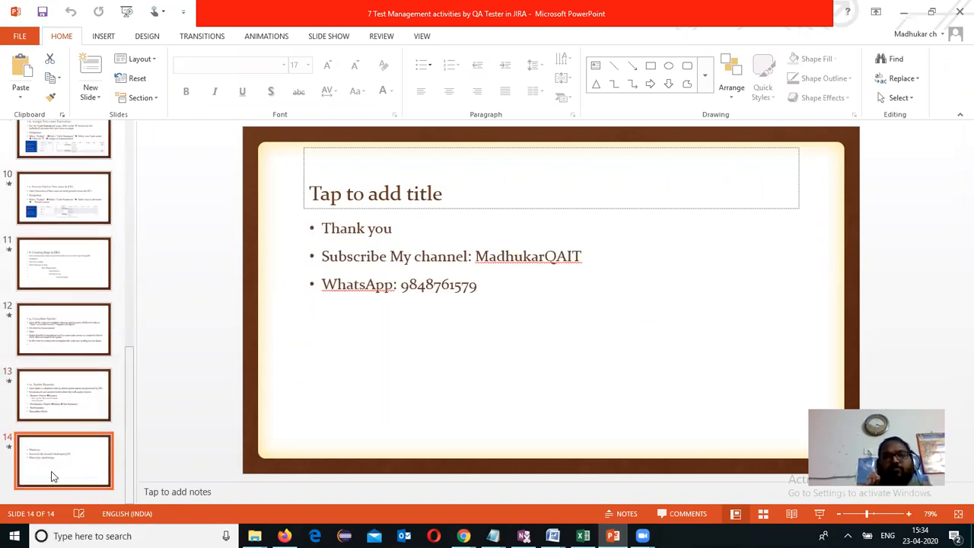